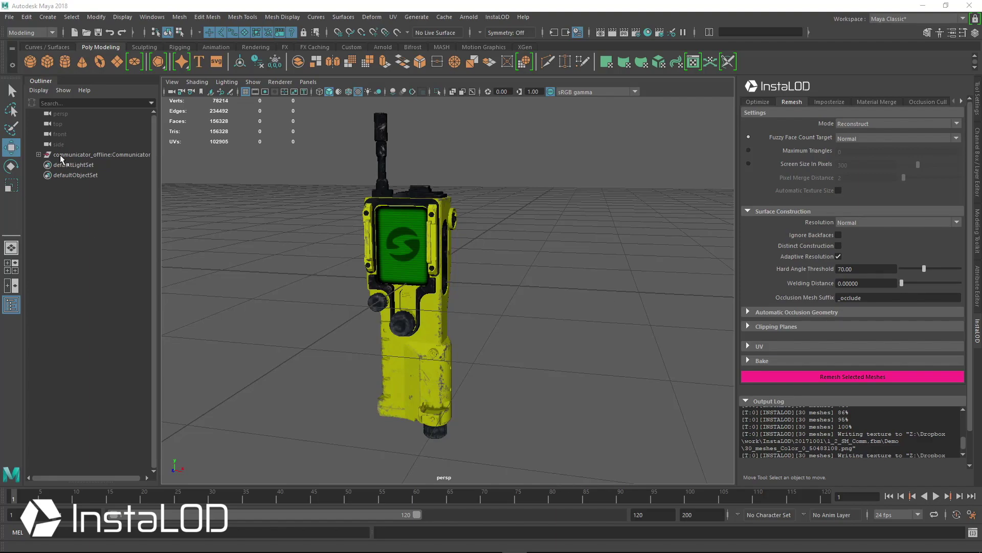
# - Expand the communicator group to list its separate meshes, and select the communicator body mesh
pyautogui.click(42, 160)
pyautogui.click(40, 155)
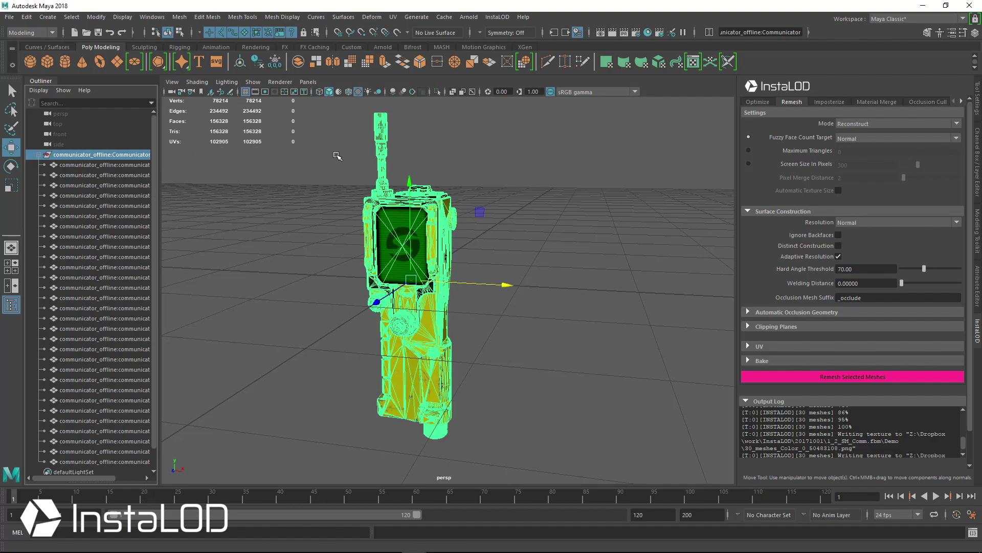
pyautogui.click(418, 229)
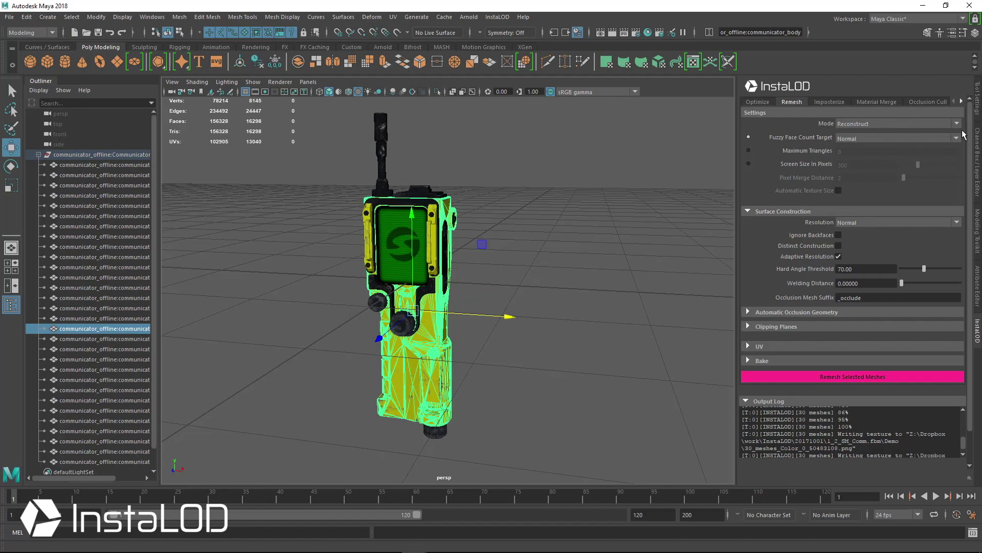
# - Browse the body's texture folder, preview the two communicator diffuse maps and LCD_DIFFUSE.jpg, and close the file browser without choosing one
pyautogui.click(977, 276)
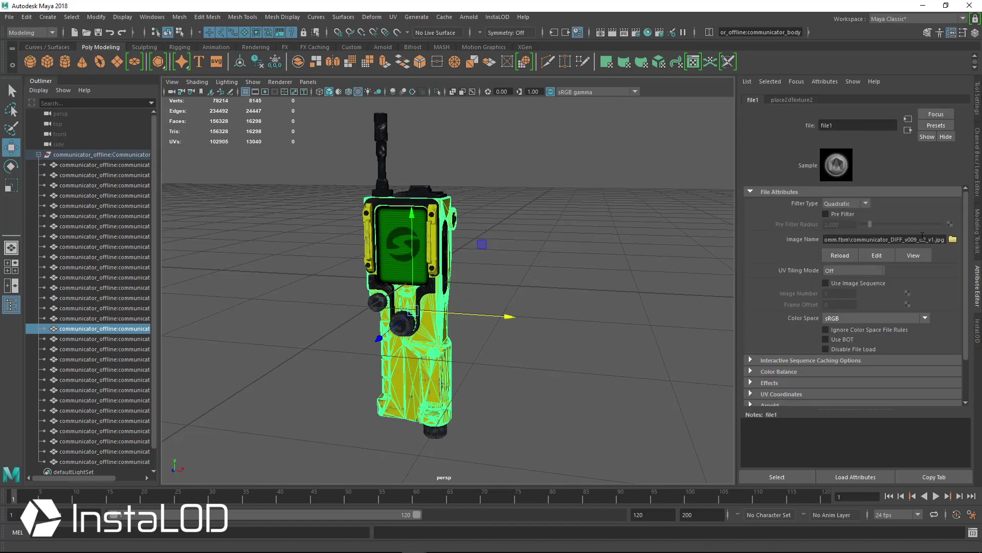
pyautogui.click(953, 240)
pyautogui.click(180, 122)
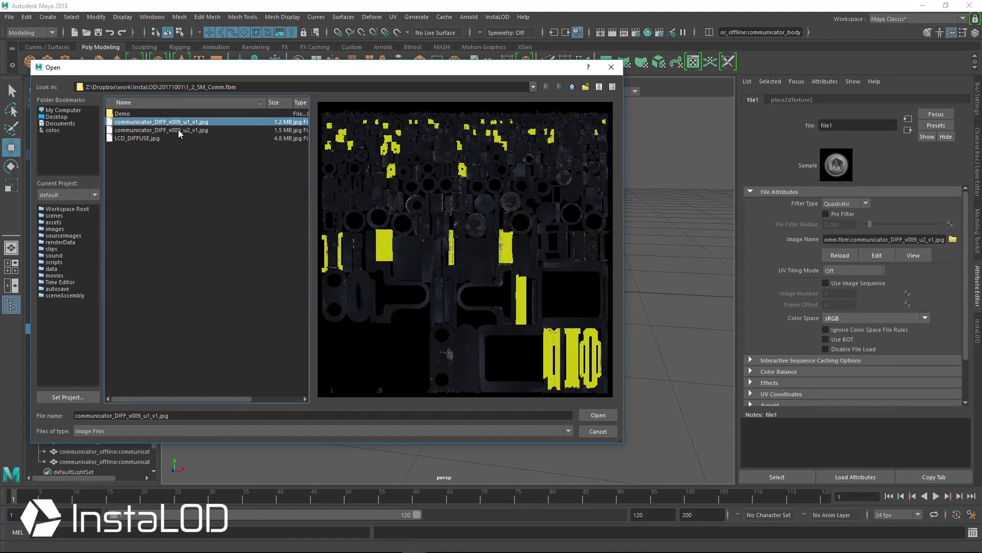
pyautogui.click(178, 129)
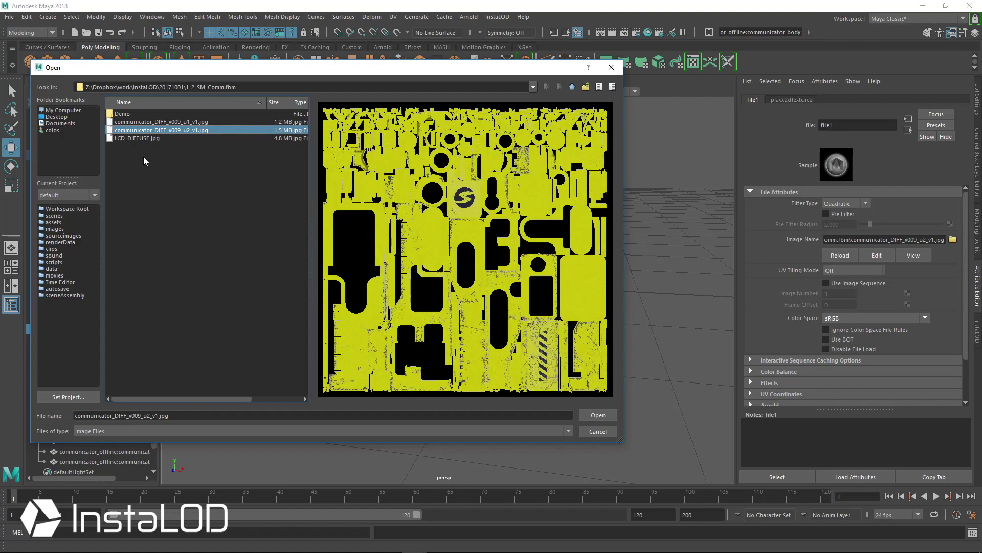
pyautogui.click(153, 138)
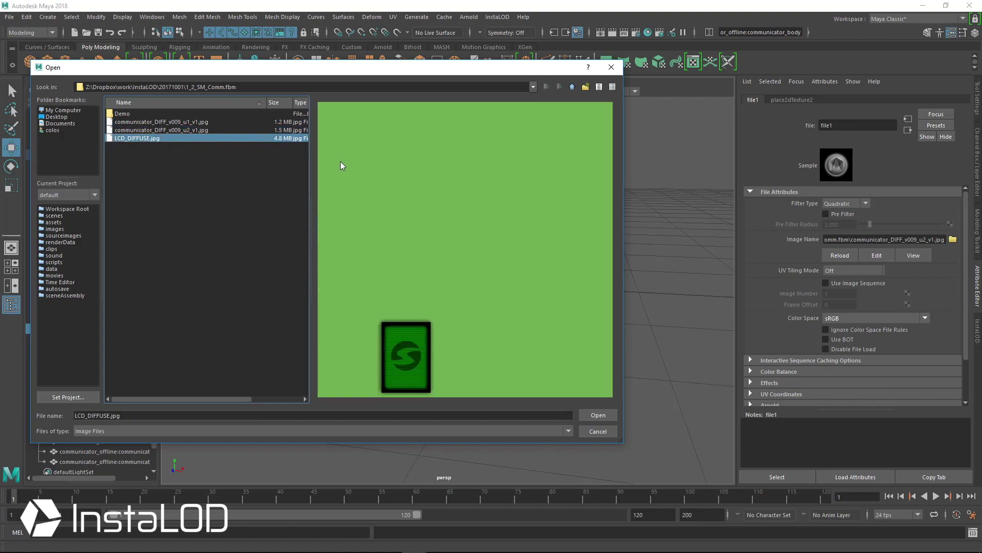
pyautogui.click(609, 432)
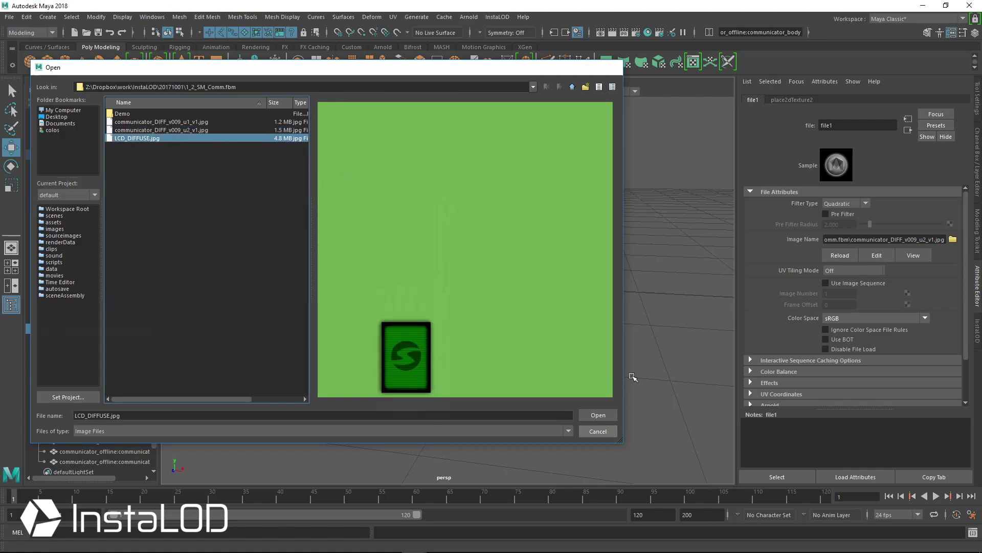
# - Inspect the screen's side clip and one clip rivet as separate parts with their own materials, undoing the trial move
pyautogui.click(371, 249)
pyautogui.keyDown('alt'); pyautogui.moveTo(453, 267); pyautogui.dragTo(397, 281); pyautogui.keyUp('alt')
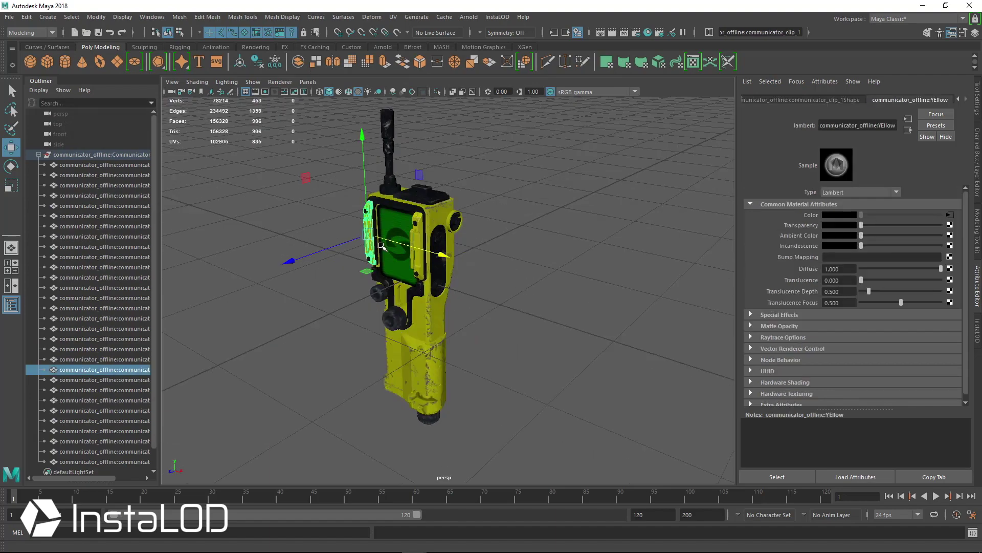
pyautogui.scroll(3, 368, 236)
pyautogui.moveTo(309, 210); pyautogui.dragTo(276, 219)
pyautogui.hotkey('ctrl', 'z')
pyautogui.keyDown('alt'); pyautogui.moveTo(471, 231); pyautogui.dragTo(532, 280, button='middle'); pyautogui.keyUp('alt')
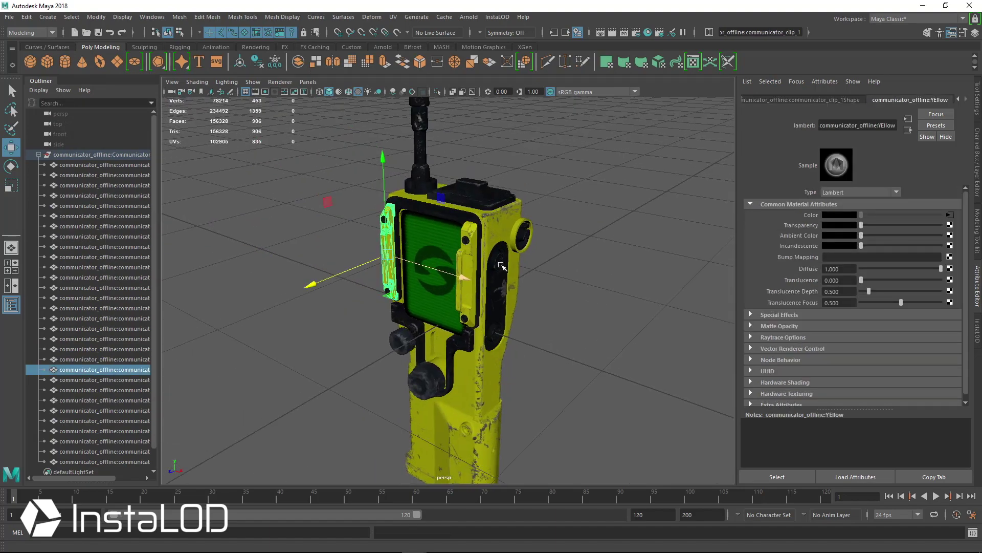
pyautogui.scroll(4, 477, 187)
pyautogui.click(479, 194)
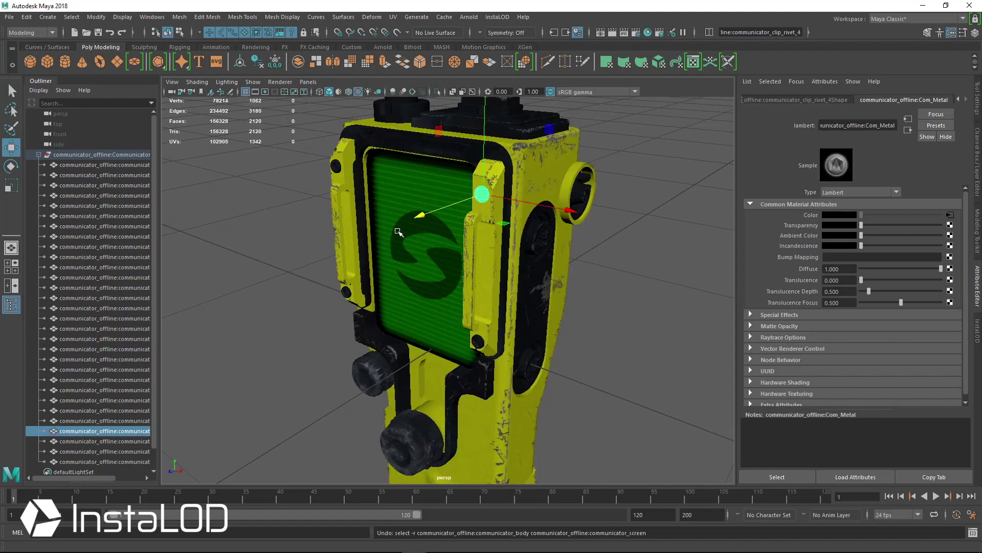
# - Pull the LCD screen mesh out in front of the communicator body, and undo the move
pyautogui.click(423, 257)
pyautogui.moveTo(422, 257); pyautogui.dragTo(343, 281)
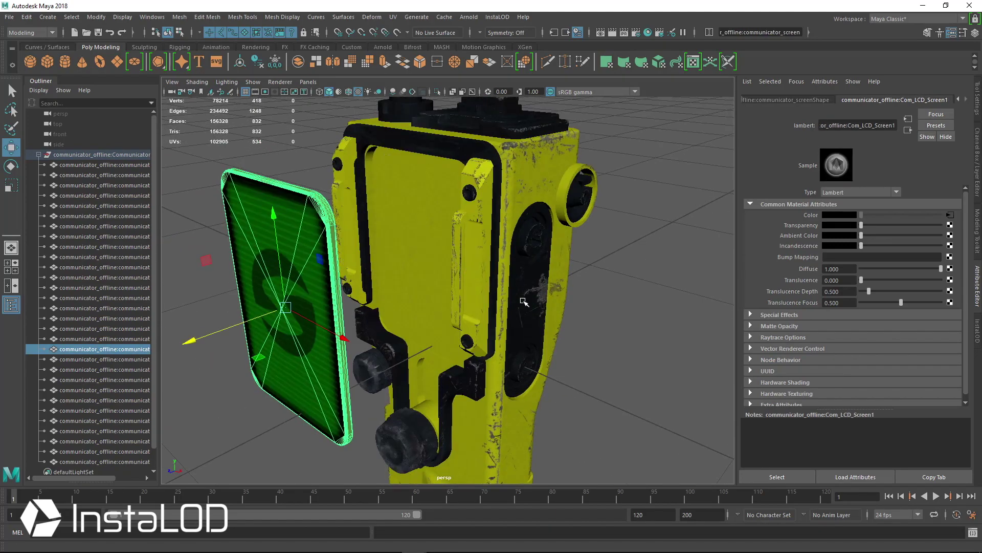
pyautogui.hotkey('ctrl', 'z')
pyautogui.keyDown('alt'); pyautogui.moveTo(374, 191); pyautogui.dragTo(458, 173); pyautogui.keyUp('alt')
pyautogui.keyDown('alt'); pyautogui.moveTo(498, 269); pyautogui.dragTo(442, 270, button='right'); pyautogui.keyUp('alt')
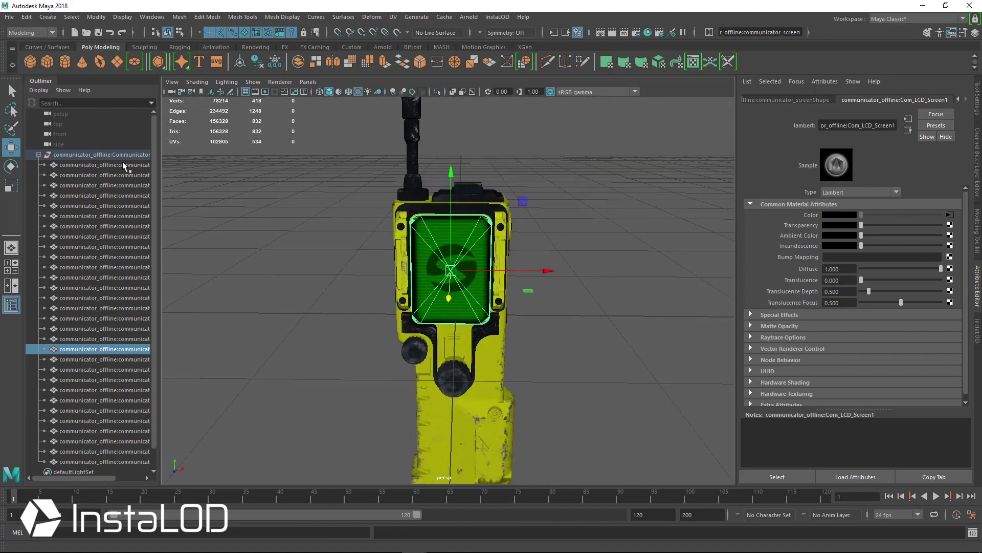
# - Select the whole communicator group, collapse it in the Outliner, and bring up the InstaLOD remesh settings
pyautogui.click(113, 156)
pyautogui.click(39, 154)
pyautogui.keyDown('alt'); pyautogui.moveTo(533, 245); pyautogui.dragTo(494, 255); pyautogui.keyUp('alt')
pyautogui.keyDown('alt'); pyautogui.moveTo(517, 256); pyautogui.dragTo(471, 255, button='right'); pyautogui.keyUp('alt')
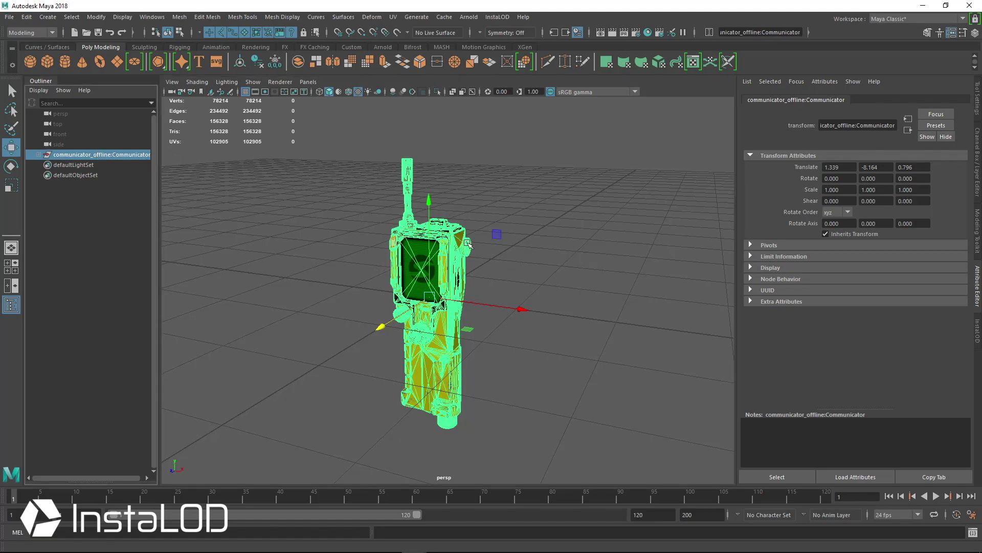
pyautogui.scroll(2, 563, 236)
pyautogui.click(978, 323)
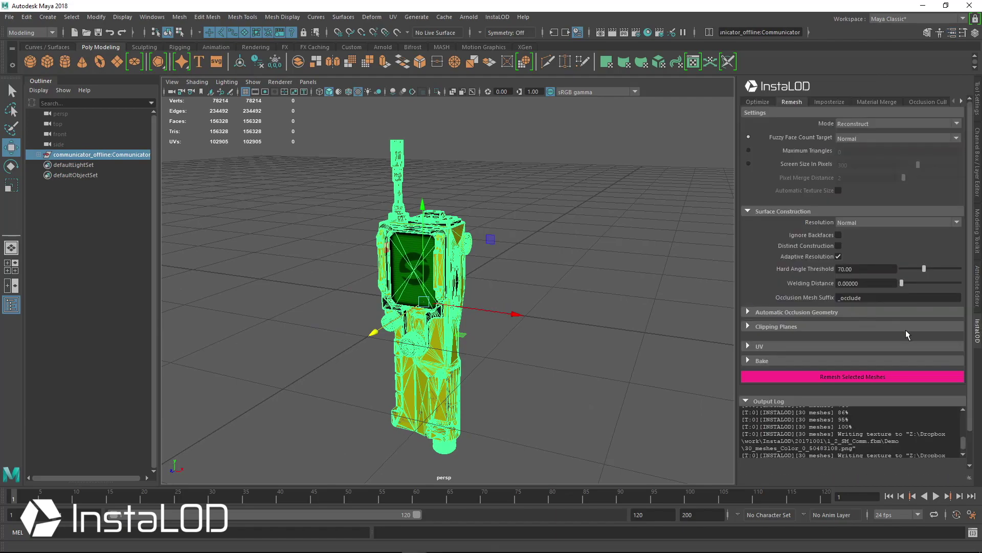
# - Remesh the selected communicator with the Fuzzy Face Count Target at Normal and the UV Unwrap Strategy at Auto
pyautogui.click(844, 140)
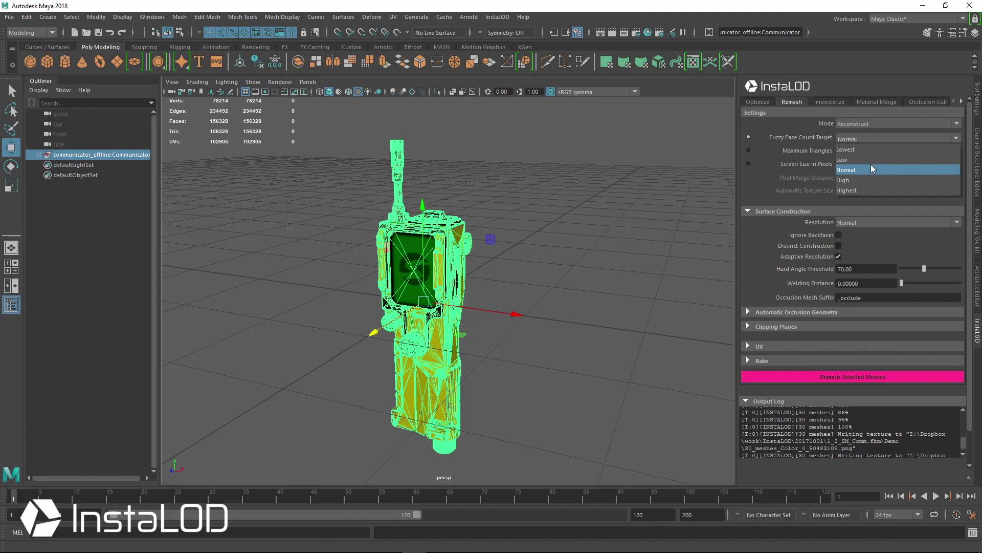
pyautogui.click(870, 168)
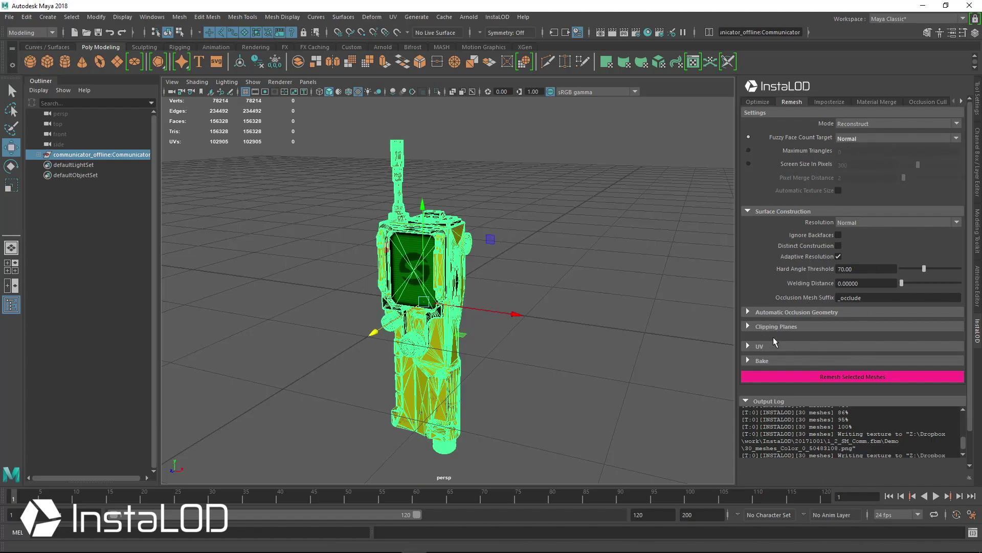
pyautogui.click(784, 346)
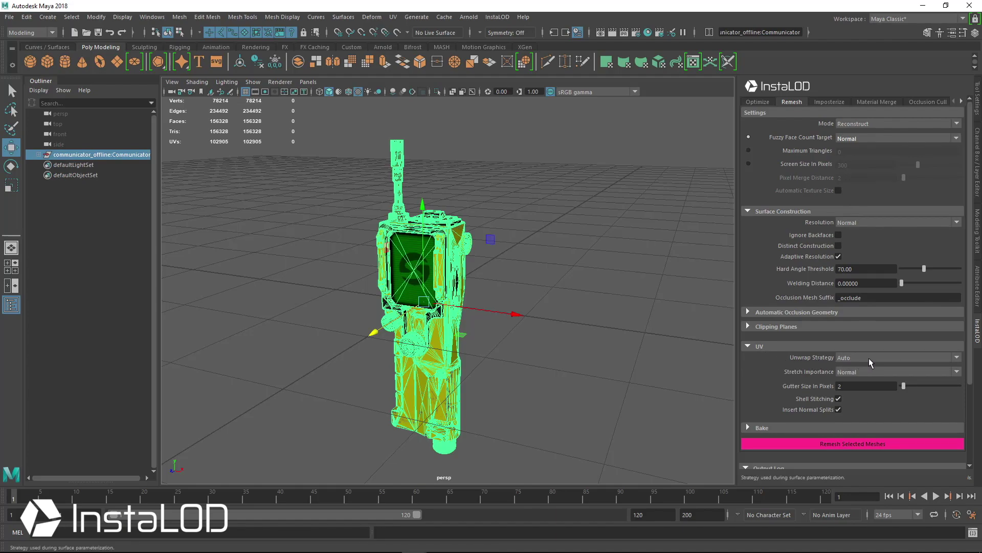
pyautogui.click(839, 359)
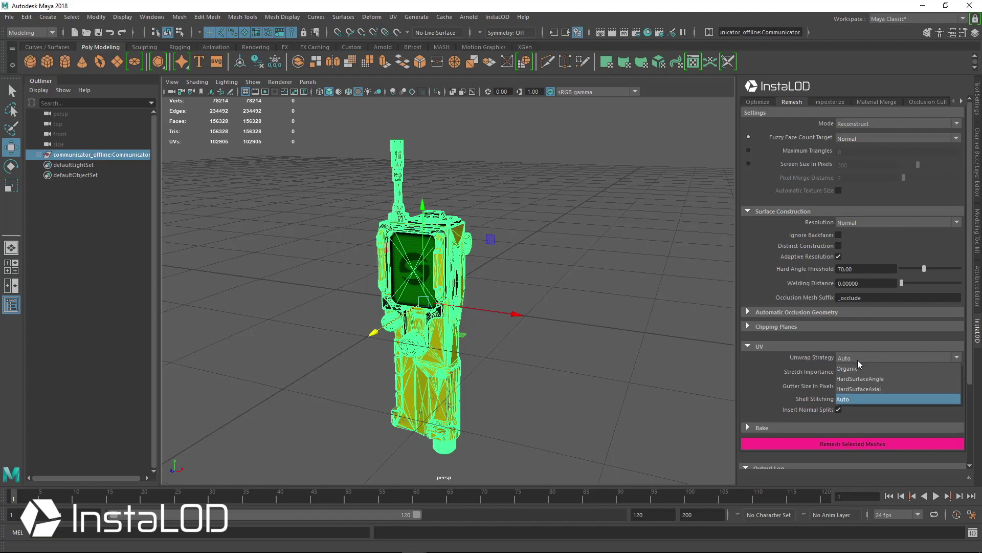
pyautogui.click(878, 400)
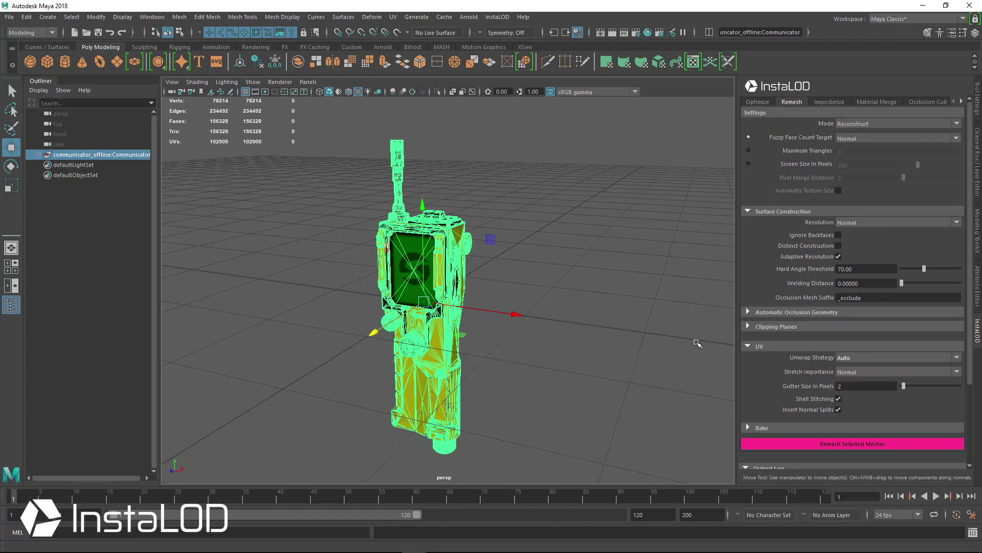
pyautogui.click(862, 444)
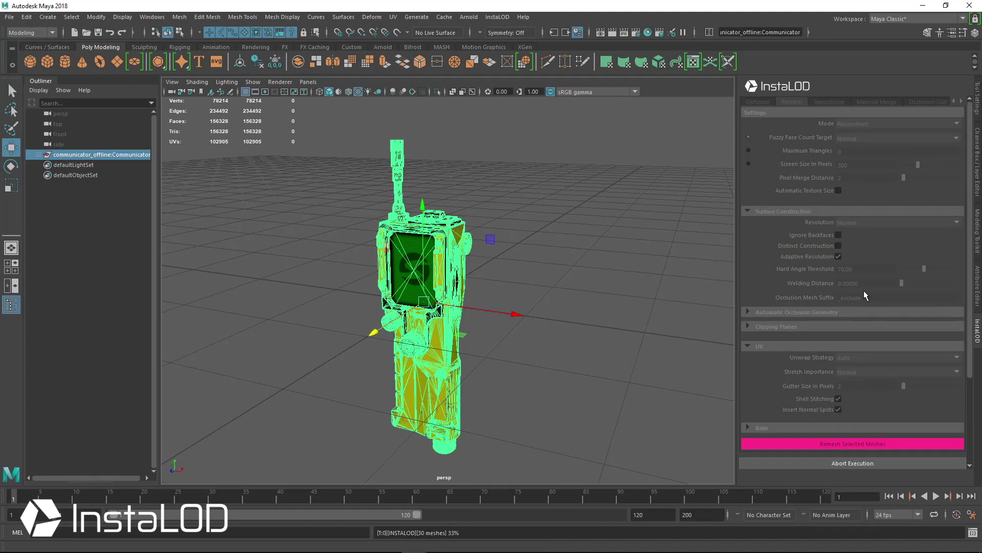
# - Try moving one of the communicator's separate parts out of place, and undo the move
pyautogui.click(533, 281)
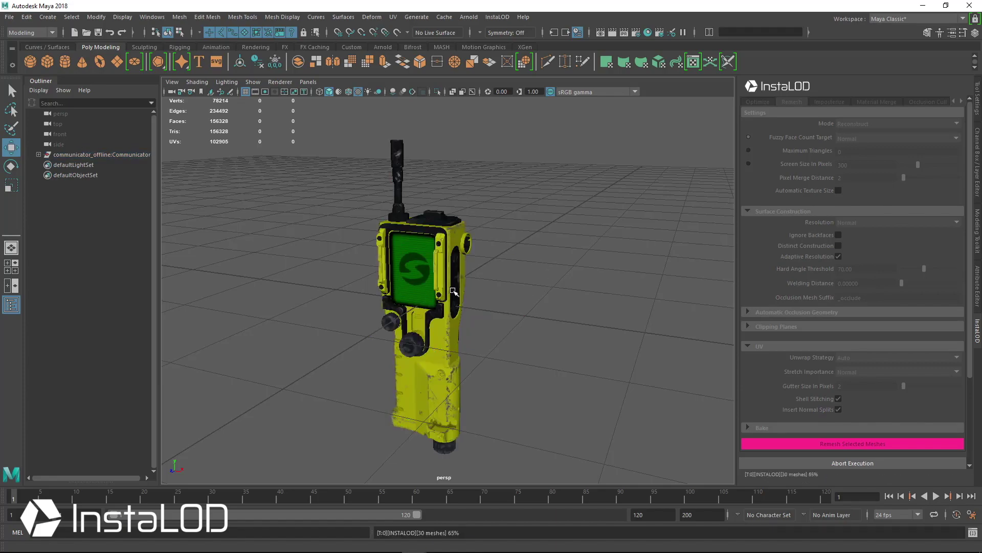
pyautogui.scroll(3, 453, 290)
pyautogui.click(442, 227)
pyautogui.keyDown('alt'); pyautogui.moveTo(442, 227); pyautogui.dragTo(562, 373); pyautogui.keyUp('alt')
pyautogui.scroll(4, 517, 253)
pyautogui.click(514, 253)
pyautogui.moveTo(451, 319); pyautogui.dragTo(526, 343)
pyautogui.hotkey('ctrl', 'z')
# - Examine the separate mesh at the antenna's base, and clear the selection with the Select tool
pyautogui.keyDown('alt'); pyautogui.moveTo(489, 246); pyautogui.dragTo(422, 289); pyautogui.keyUp('alt')
pyautogui.click(365, 164)
pyautogui.keyDown('alt'); pyautogui.moveTo(555, 246); pyautogui.dragTo(578, 337, button='middle'); pyautogui.keyUp('alt')
pyautogui.keyDown('alt'); pyautogui.moveTo(578, 336); pyautogui.dragTo(460, 223); pyautogui.keyUp('alt')
pyautogui.scroll(-5, 460, 223)
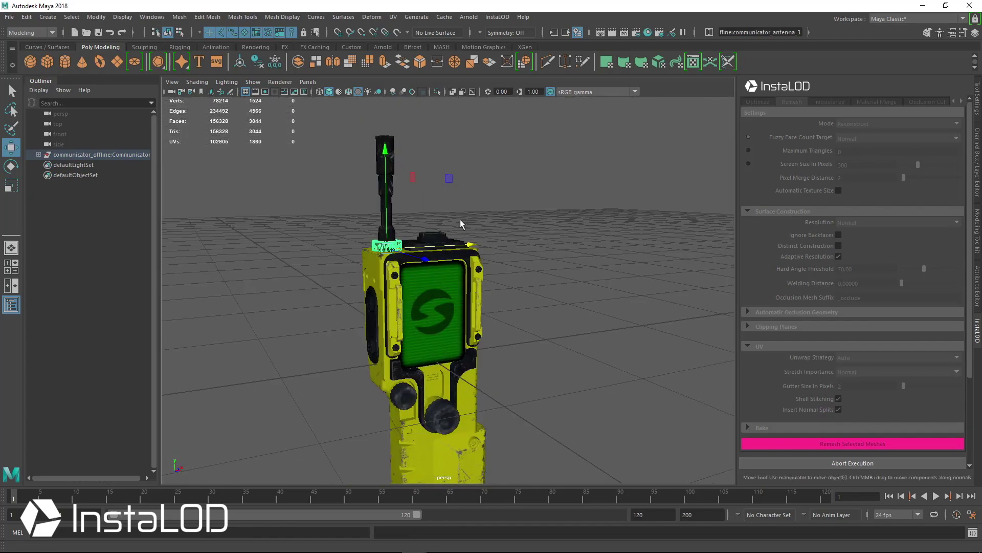
pyautogui.press('q')
pyautogui.click(537, 318)
pyautogui.keyDown('alt'); pyautogui.moveTo(537, 318); pyautogui.dragTo(478, 307); pyautogui.keyUp('alt')
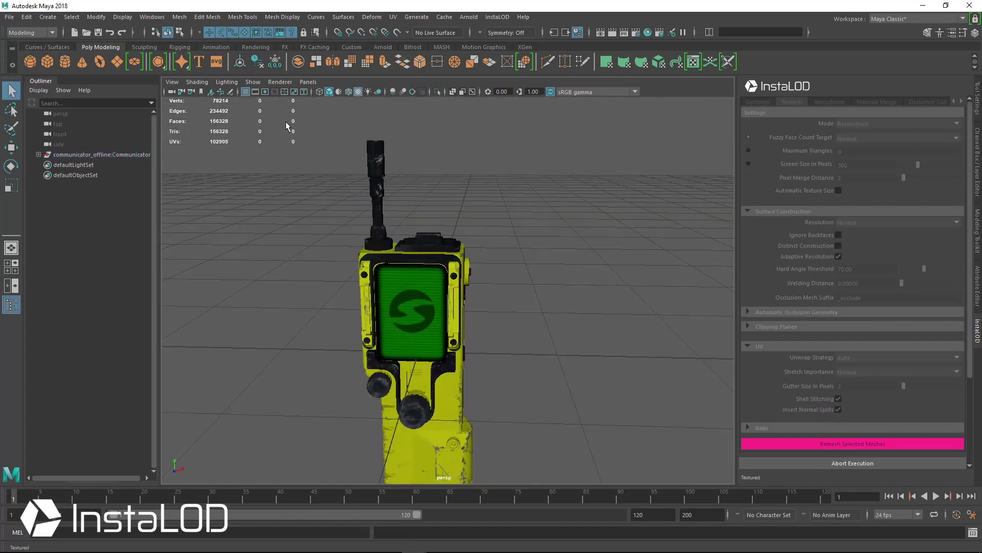
# - Select the whole communicator group to view its wireframe, and check the remesh operation's output log
pyautogui.click(126, 154)
pyautogui.keyDown('alt'); pyautogui.moveTo(613, 279); pyautogui.dragTo(548, 245); pyautogui.keyUp('alt')
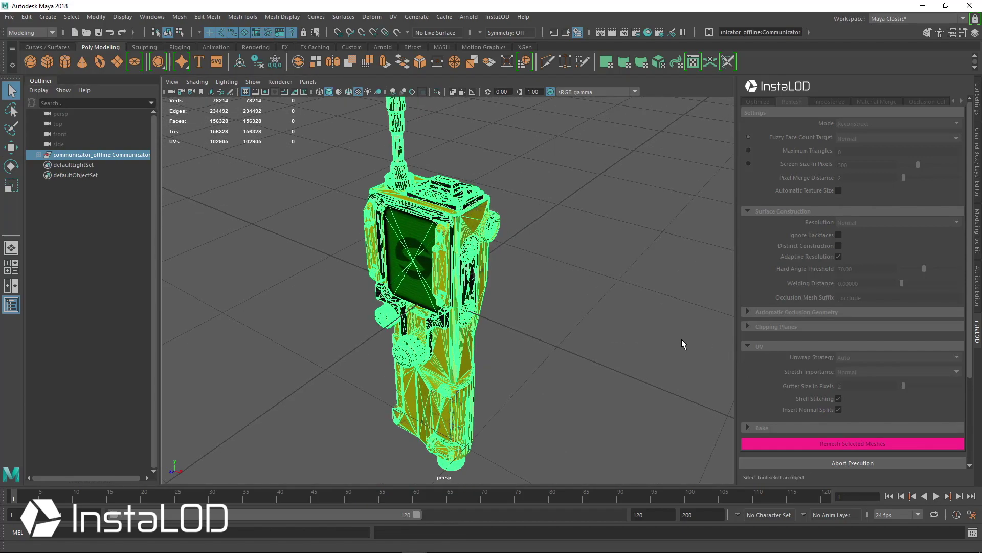
pyautogui.scroll(-4, 865, 377)
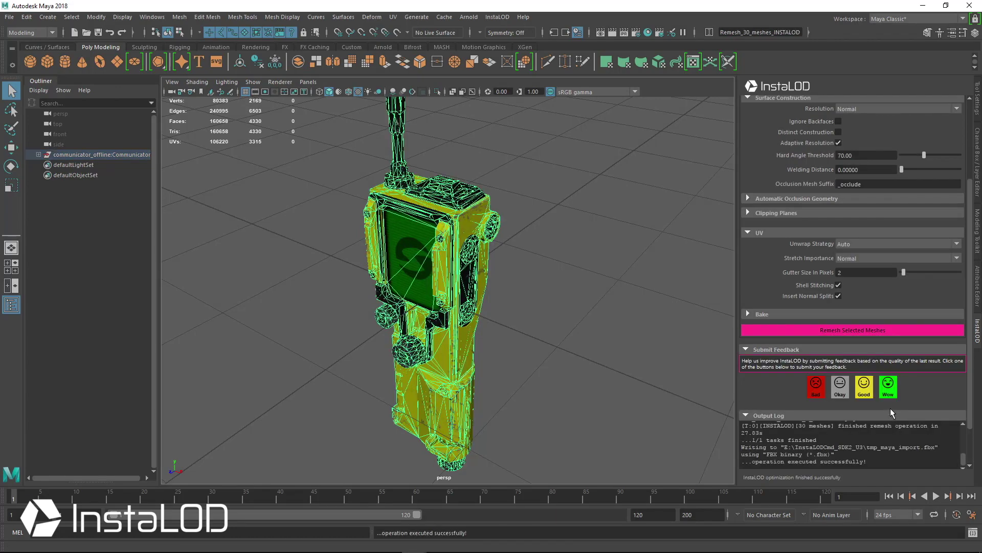
# - Move the remeshed communicator sideways beside the original, hide the viewport grid, and leave the remeshed copy selected
pyautogui.keyDown('alt'); pyautogui.moveTo(490, 285); pyautogui.dragTo(521, 291); pyautogui.keyUp('alt')
pyautogui.press('w')
pyautogui.keyDown('alt'); pyautogui.moveTo(550, 335); pyautogui.dragTo(456, 292, button='right'); pyautogui.keyUp('alt')
pyautogui.moveTo(452, 277); pyautogui.dragTo(587, 274)
pyautogui.click(246, 92)
pyautogui.click(587, 274)
pyautogui.click(514, 265)
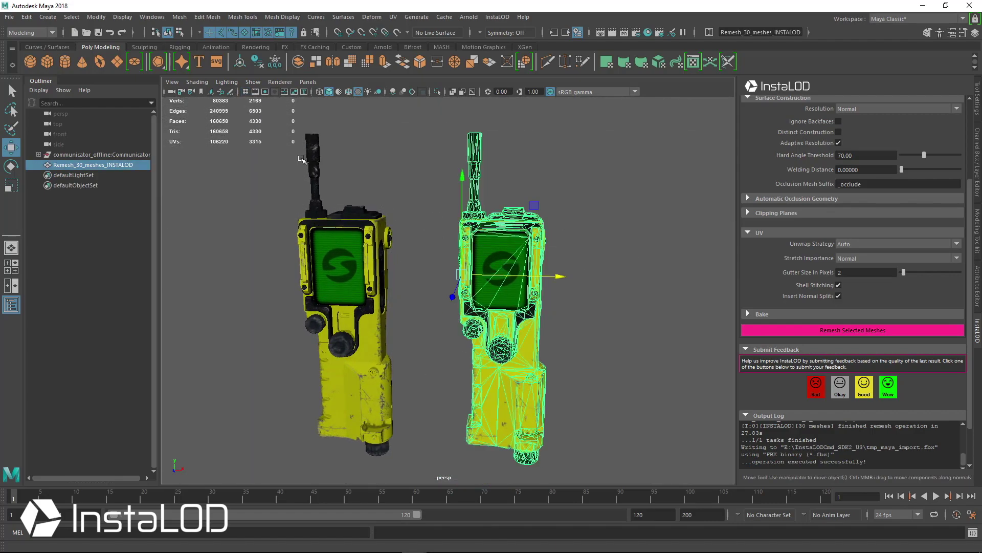
# - Compare the polygon counts of the original communicator group and the remeshed mesh by selecting each in turn
pyautogui.click(91, 155)
pyautogui.click(91, 155)
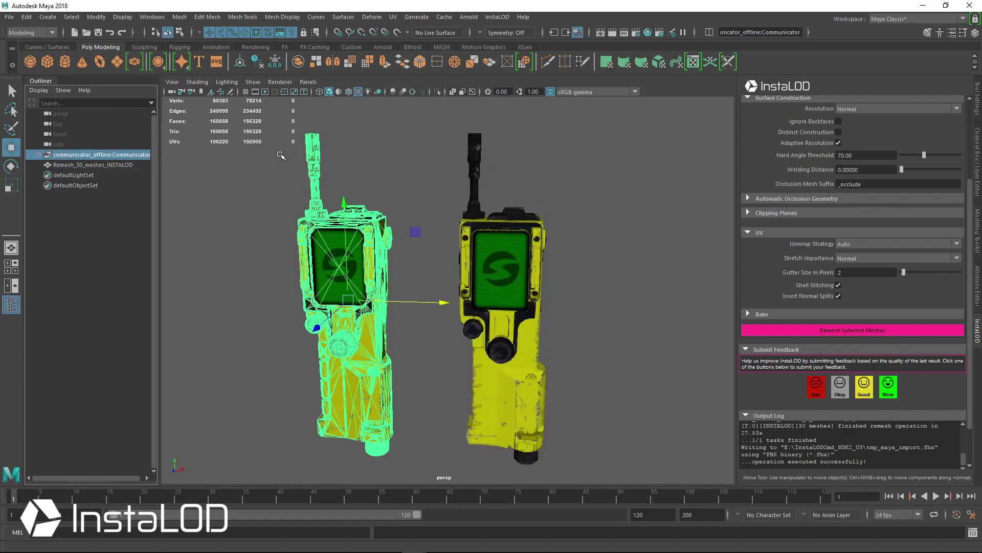
pyautogui.click(530, 240)
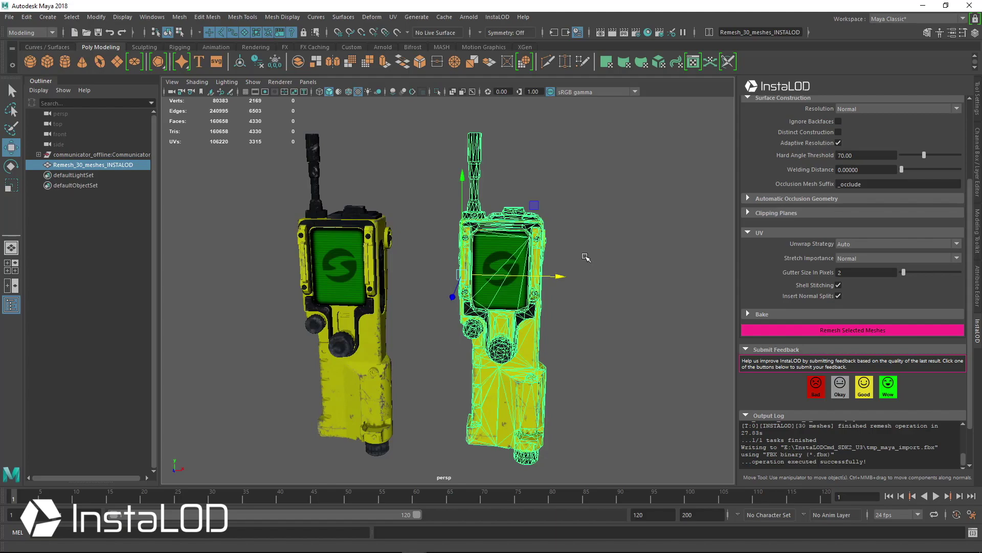
# - Deselect the remeshed mesh and examine both communicators in untextured shading from the side and back
pyautogui.click(631, 279)
pyautogui.keyDown('alt'); pyautogui.moveTo(631, 279); pyautogui.dragTo(2, 296); pyautogui.keyUp('alt')
pyautogui.keyDown('alt'); pyautogui.moveTo(460, 301); pyautogui.dragTo(410, 314); pyautogui.keyUp('alt')
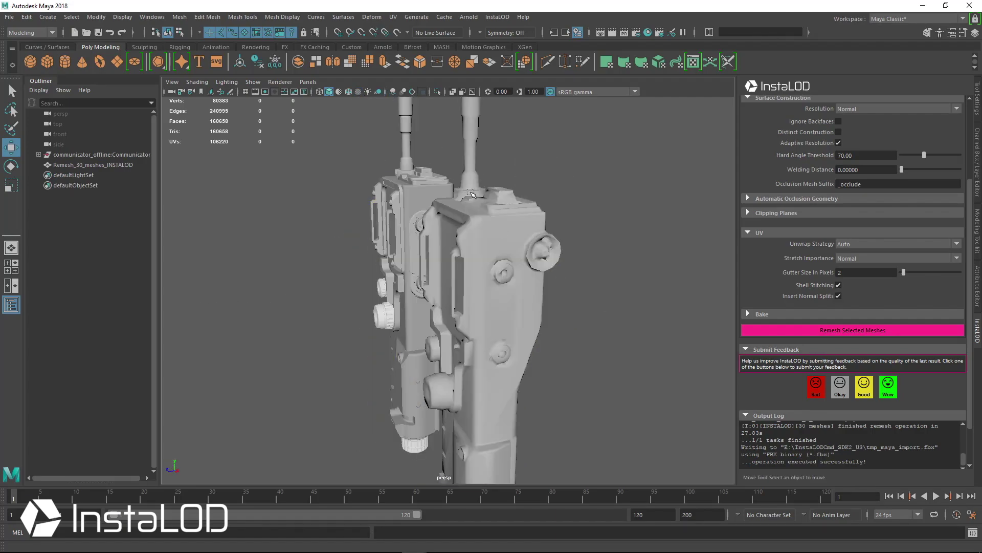
pyautogui.keyDown('alt'); pyautogui.moveTo(471, 193); pyautogui.dragTo(533, 260); pyautogui.keyUp('alt')
# - Slide the inner cylinder out of the tube on the original communicator's back, and undo the move
pyautogui.click(602, 236)
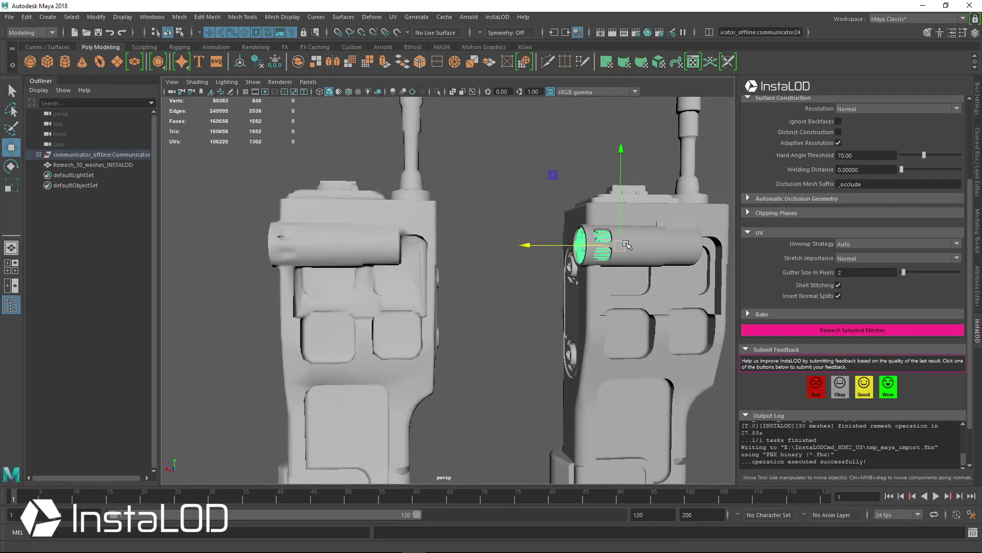
pyautogui.moveTo(625, 244); pyautogui.dragTo(531, 245)
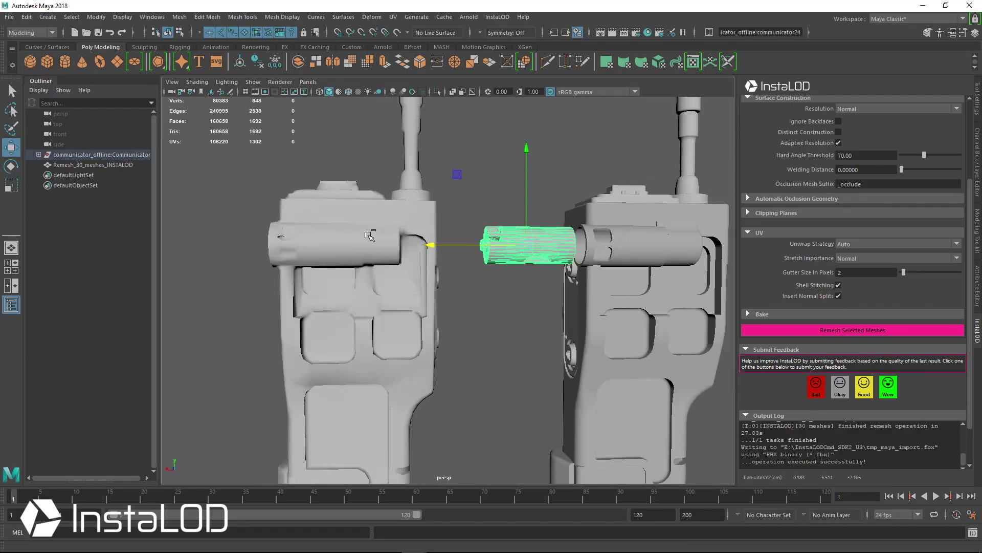
pyautogui.hotkey('ctrl', 'z')
# - Examine the corresponding tube on the remeshed communicator's back, and compare both untextured models as a whole
pyautogui.click(310, 241)
pyautogui.keyDown('alt'); pyautogui.moveTo(387, 266); pyautogui.dragTo(627, 312); pyautogui.keyUp('alt')
pyautogui.click(625, 304)
pyautogui.keyDown('alt'); pyautogui.moveTo(567, 243); pyautogui.dragTo(655, 255); pyautogui.keyUp('alt')
pyautogui.keyDown('alt'); pyautogui.moveTo(655, 254); pyautogui.dragTo(568, 273, button='right'); pyautogui.keyUp('alt')
pyautogui.scroll(-6, 568, 272)
pyautogui.keyDown('alt'); pyautogui.moveTo(511, 263); pyautogui.dragTo(445, 303); pyautogui.keyUp('alt')
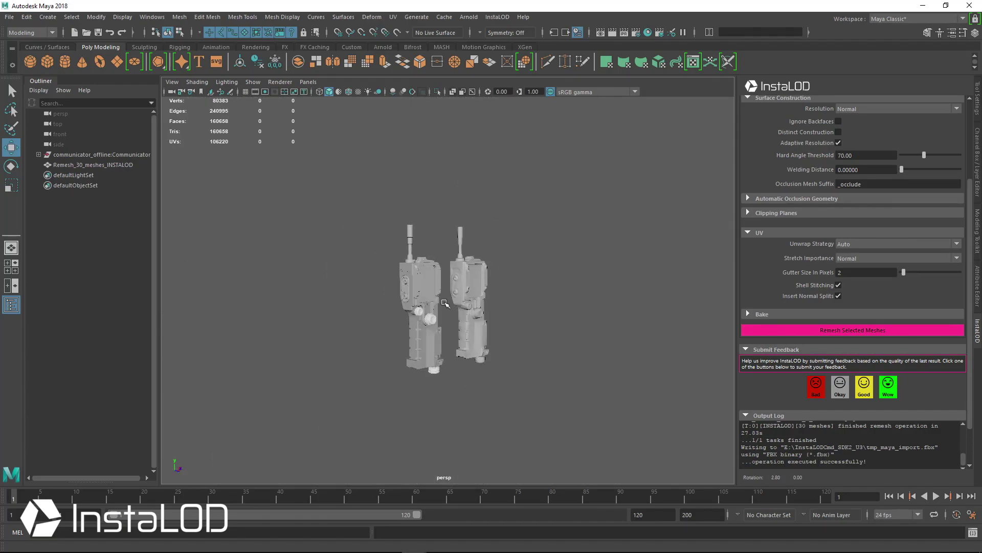
# - Select the remeshed communicator and examine its wireframe around the knobs, screen frame and side details against the original
pyautogui.scroll(5, 307, 362)
pyautogui.click(348, 344)
pyautogui.scroll(3, 293, 362)
pyautogui.click(229, 340)
pyautogui.click(299, 344)
pyautogui.click(498, 396)
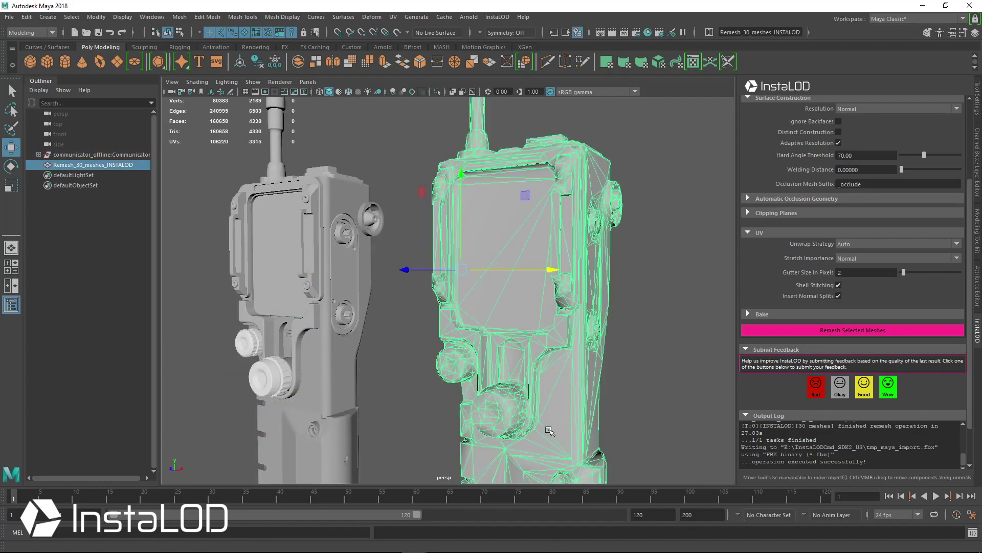
pyautogui.scroll(5, 551, 431)
pyautogui.keyDown('alt'); pyautogui.moveTo(487, 395); pyautogui.dragTo(614, 366); pyautogui.keyUp('alt')
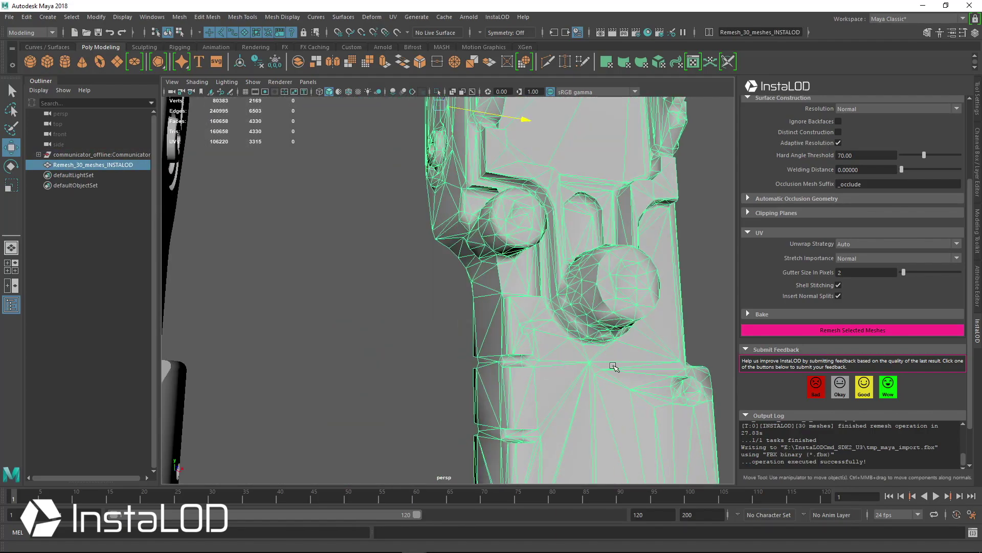
pyautogui.moveTo(545, 236)
pyautogui.keyDown('alt'); pyautogui.mouseDown()
pyautogui.moveTo(665, 251)
pyautogui.moveTo(553, 243)
pyautogui.mouseUp(); pyautogui.keyUp('alt')
pyautogui.keyDown('alt'); pyautogui.moveTo(553, 243); pyautogui.dragTo(399, 238, button='right'); pyautogui.keyUp('alt')
pyautogui.keyDown('alt'); pyautogui.moveTo(450, 238); pyautogui.dragTo(389, 238); pyautogui.keyUp('alt')
pyautogui.keyDown('alt'); pyautogui.moveTo(389, 239); pyautogui.dragTo(476, 241, button='right'); pyautogui.keyUp('alt')
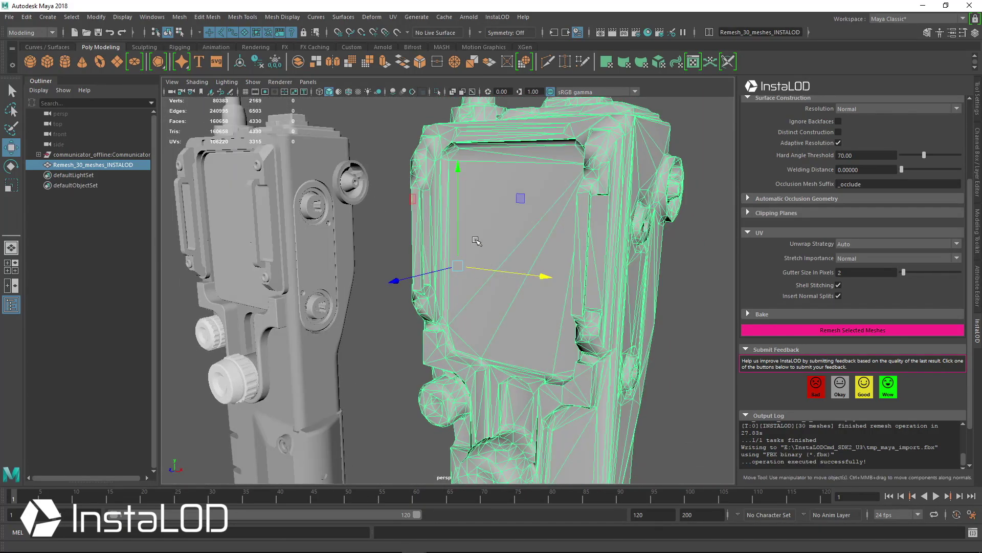
# - Pull the screen part away from the front of the original communicator, and undo the move
pyautogui.click(229, 183)
pyautogui.moveTo(172, 240); pyautogui.dragTo(82, 254)
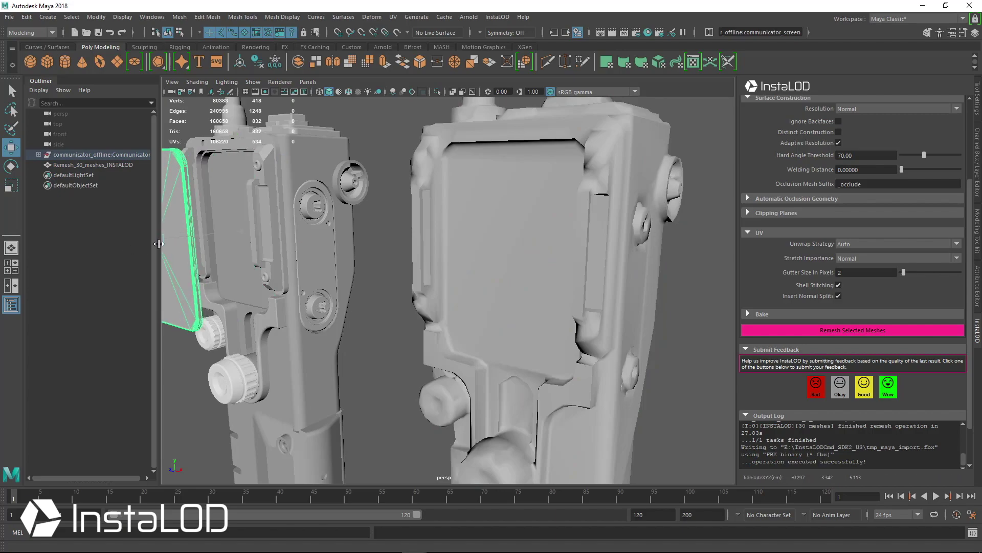
pyautogui.hotkey('ctrl', 'z')
# - Select the remeshed communicator, display the models with their textures, and view it beside the original
pyautogui.keyDown('alt'); pyautogui.moveTo(382, 258); pyautogui.dragTo(502, 219); pyautogui.keyUp('alt')
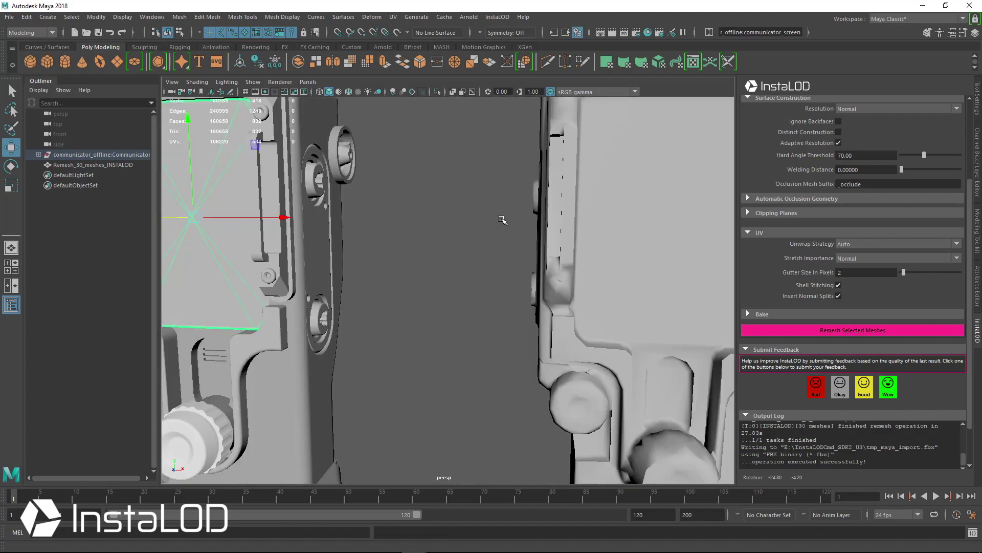
pyautogui.keyDown('alt'); pyautogui.moveTo(502, 220); pyautogui.dragTo(388, 256, button='middle'); pyautogui.keyUp('alt')
pyautogui.keyDown('alt'); pyautogui.moveTo(389, 256); pyautogui.dragTo(348, 309); pyautogui.keyUp('alt')
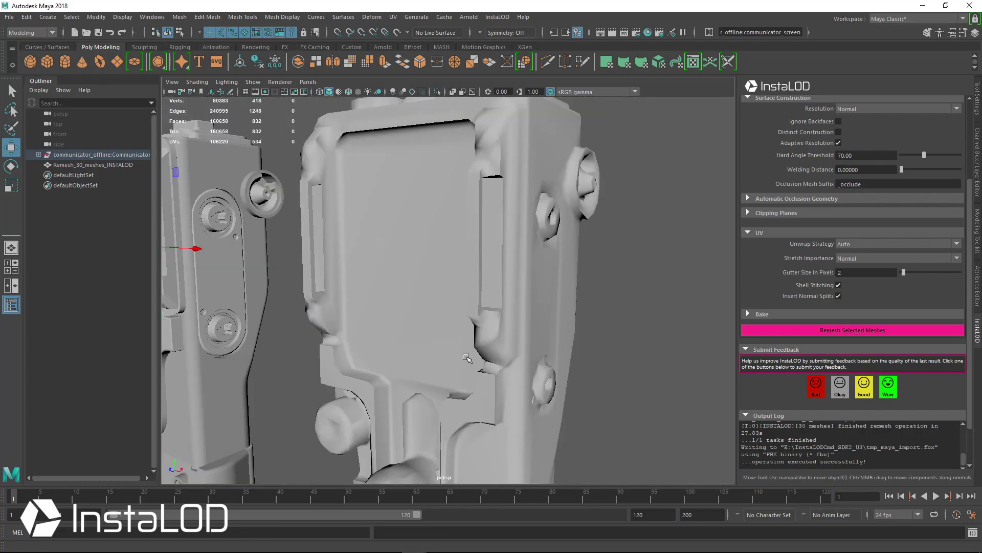
pyautogui.click(455, 217)
pyautogui.press('6')
pyautogui.moveTo(477, 262)
pyautogui.keyDown('alt'); pyautogui.mouseDown()
pyautogui.moveTo(538, 306)
pyautogui.moveTo(554, 207)
pyautogui.mouseUp(); pyautogui.keyUp('alt')
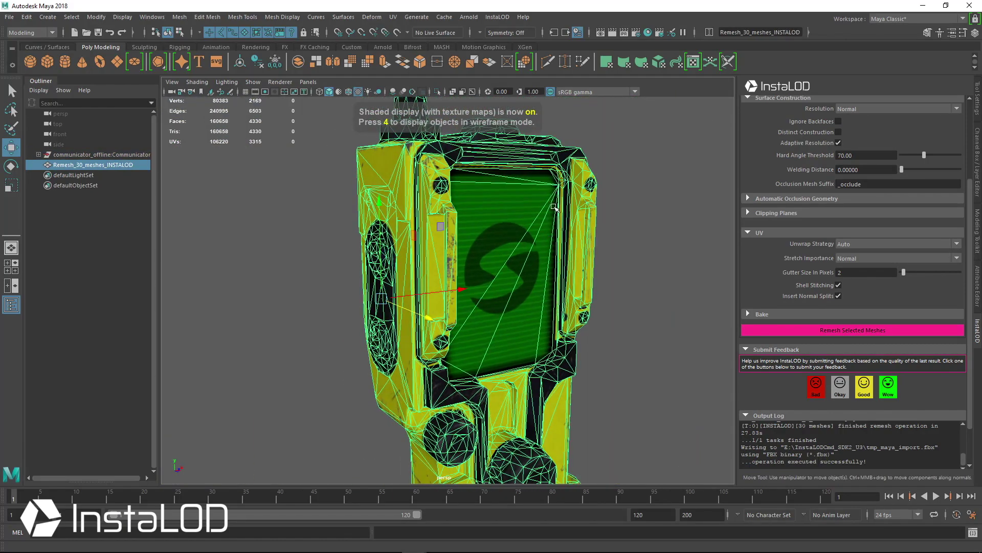
pyautogui.keyDown('alt'); pyautogui.moveTo(627, 250); pyautogui.dragTo(432, 274); pyautogui.keyUp('alt')
pyautogui.click(543, 248)
pyautogui.click(432, 274)
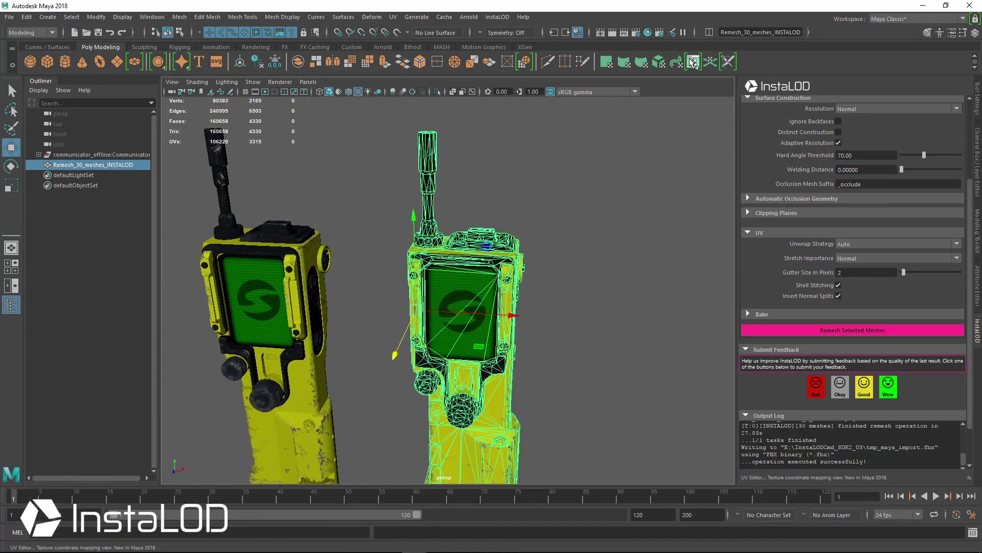
# - Open the remeshed communicator's UV layout in a widened UV Editor and hide the texture image to examine the shells
pyautogui.scroll(-1, 247, 307)
pyautogui.scroll(5, 225, 272)
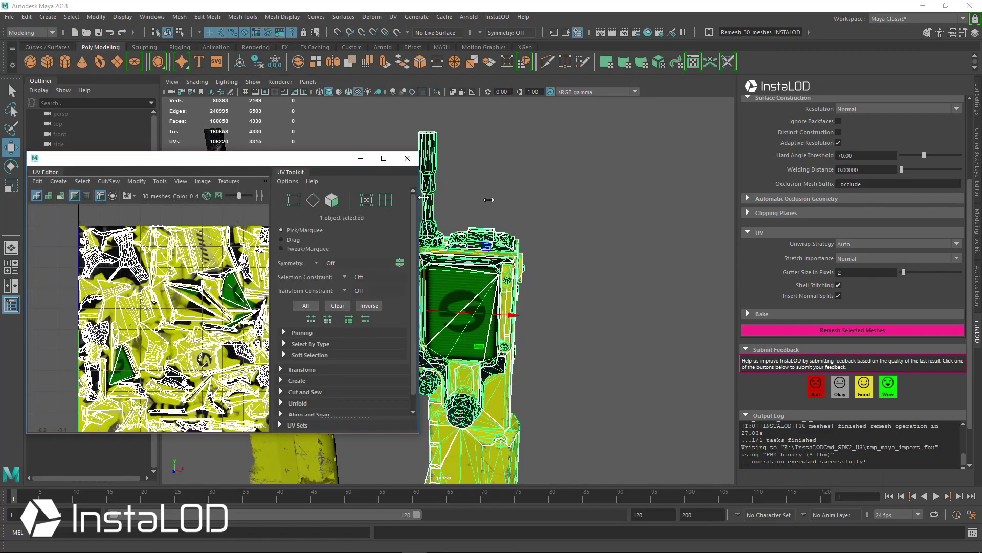
pyautogui.moveTo(423, 197); pyautogui.dragTo(530, 200)
pyautogui.scroll(-2, 312, 304)
pyautogui.keyDown('alt'); pyautogui.moveTo(307, 302); pyautogui.dragTo(256, 288, button='middle'); pyautogui.keyUp('alt')
pyautogui.click(220, 196)
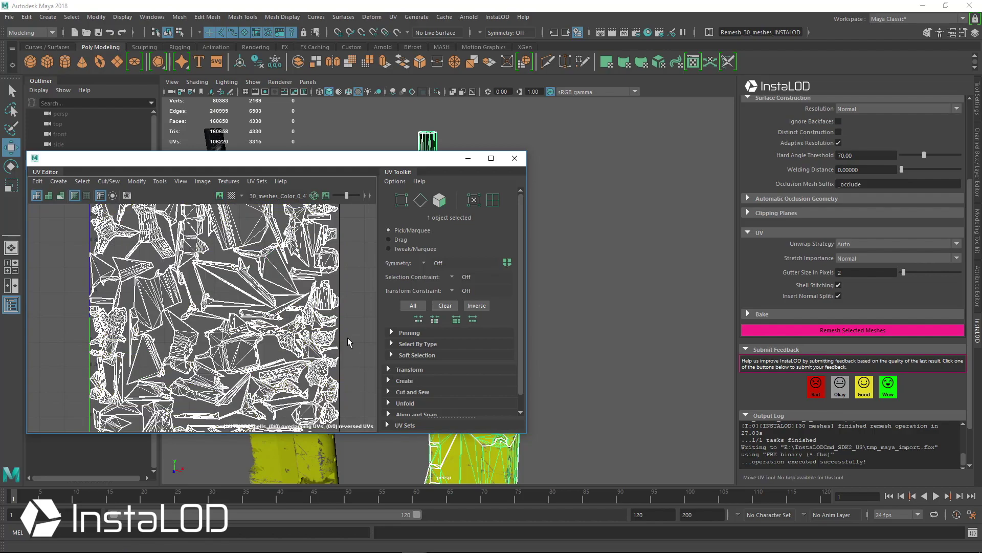
# - Close the UV Editor after viewing both models, and delete the remeshed communicator
pyautogui.moveTo(349, 159); pyautogui.dragTo(265, 404)
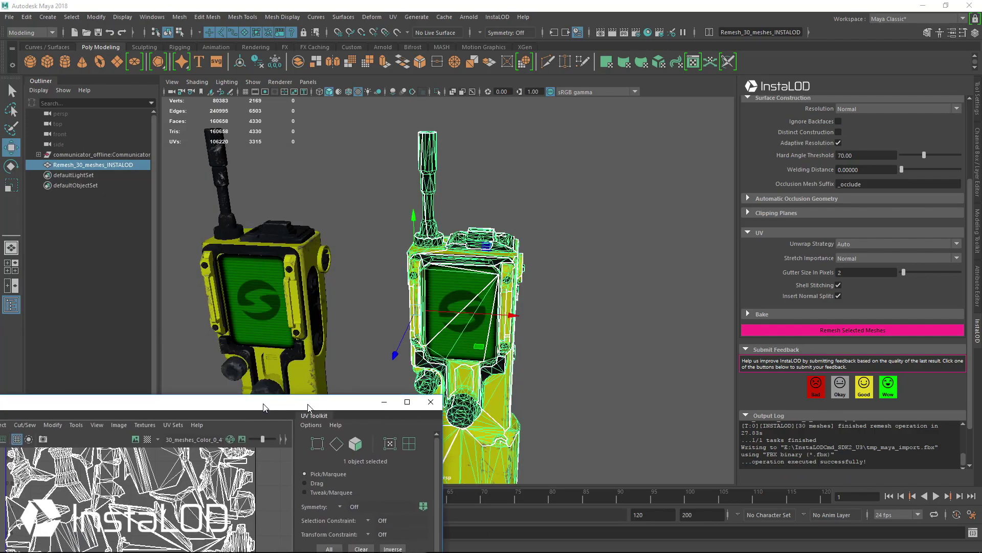
pyautogui.keyDown('alt'); pyautogui.moveTo(530, 427); pyautogui.dragTo(530, 441); pyautogui.keyUp('alt')
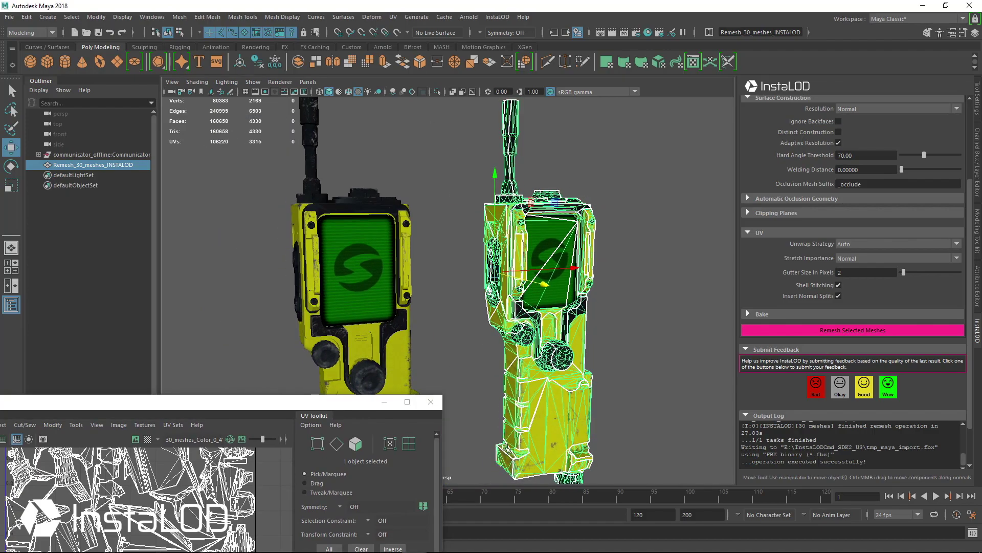
pyautogui.keyDown('alt'); pyautogui.moveTo(593, 264); pyautogui.dragTo(518, 281); pyautogui.keyUp('alt')
pyautogui.click(431, 402)
pyautogui.keyDown('alt'); pyautogui.moveTo(460, 333); pyautogui.dragTo(500, 266); pyautogui.keyUp('alt')
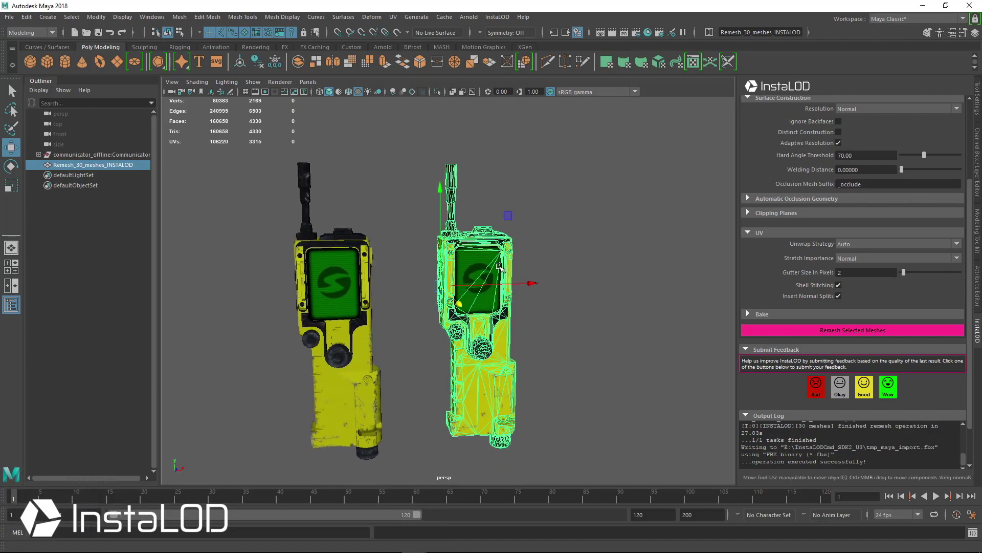
pyautogui.press('Delete')
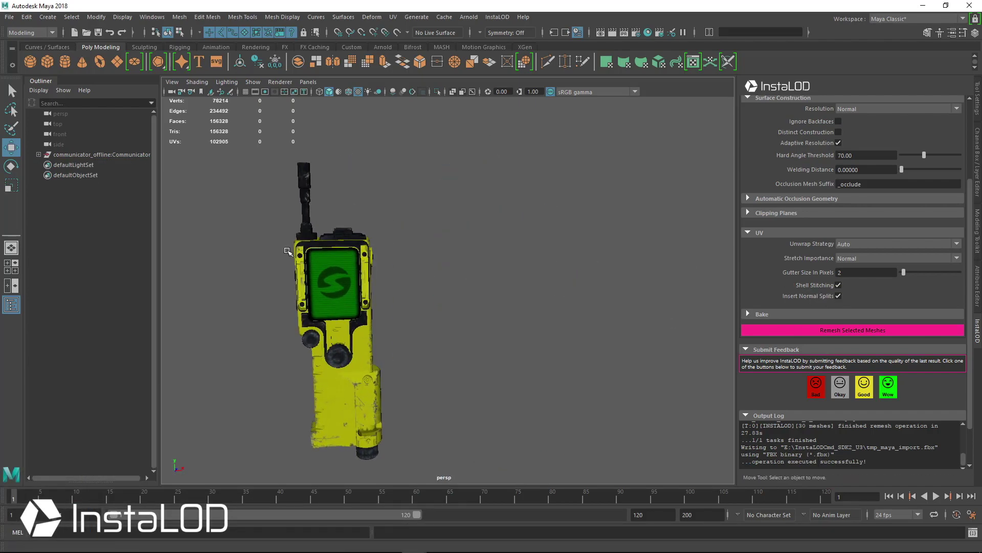
# - Remesh the original communicator with the UV unwrap strategy set to HardSurfaceAxial
pyautogui.click(101, 154)
pyautogui.keyDown('alt'); pyautogui.moveTo(510, 215); pyautogui.dragTo(543, 217); pyautogui.keyUp('alt')
pyautogui.click(849, 243)
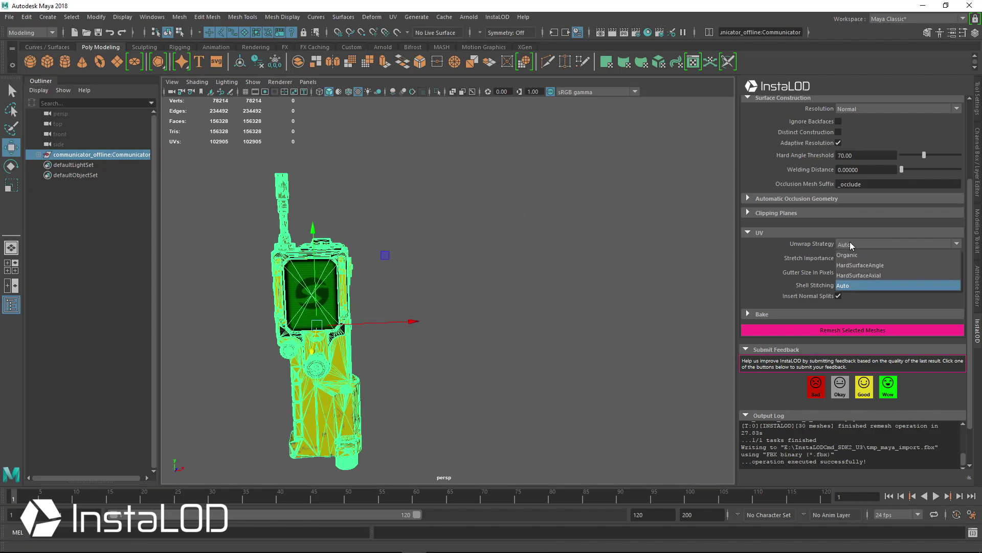
pyautogui.click(882, 276)
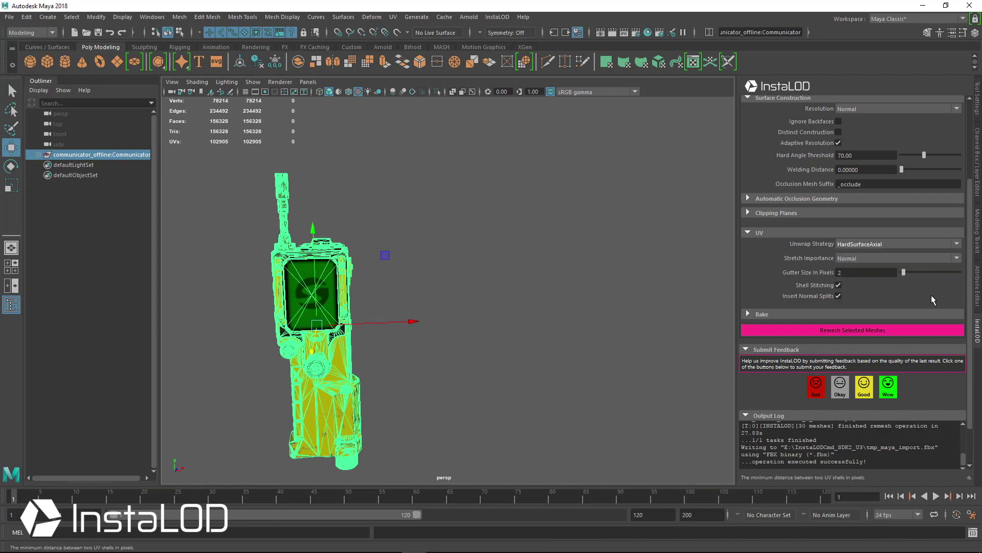
pyautogui.click(863, 332)
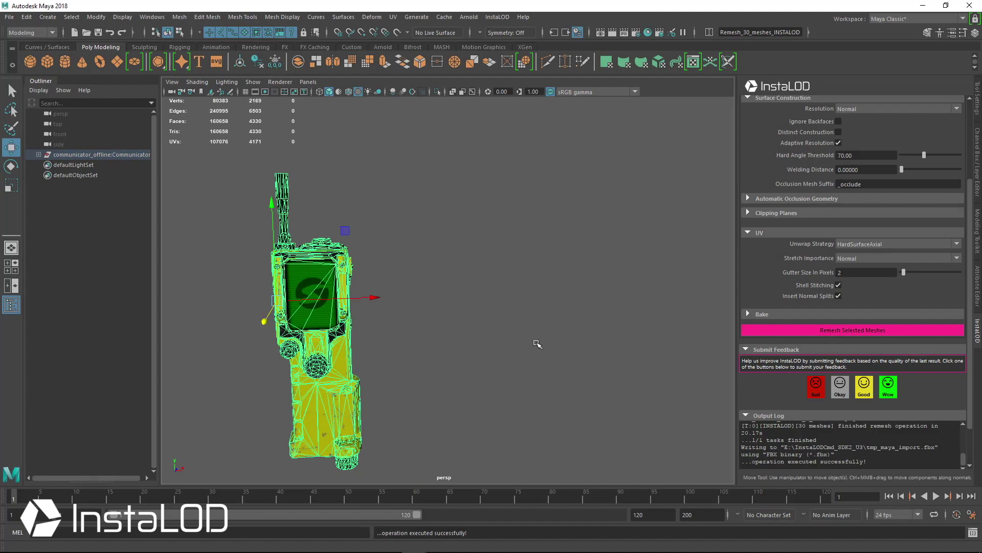
# - Move the new remeshed communicator sideways so it stands next to the original
pyautogui.moveTo(342, 298); pyautogui.dragTo(453, 296)
pyautogui.keyDown('alt'); pyautogui.moveTo(583, 301); pyautogui.dragTo(559, 318); pyautogui.keyUp('alt')
pyautogui.scroll(2, 510, 291)
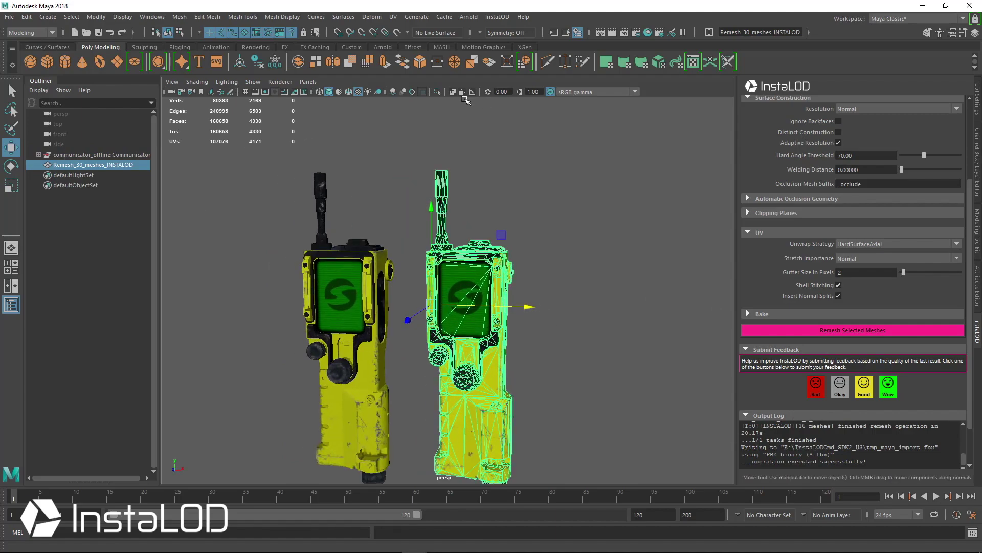
# - Open the new mesh's UV layout in the UV Editor and select the large upper shell in face mode
pyautogui.click(694, 62)
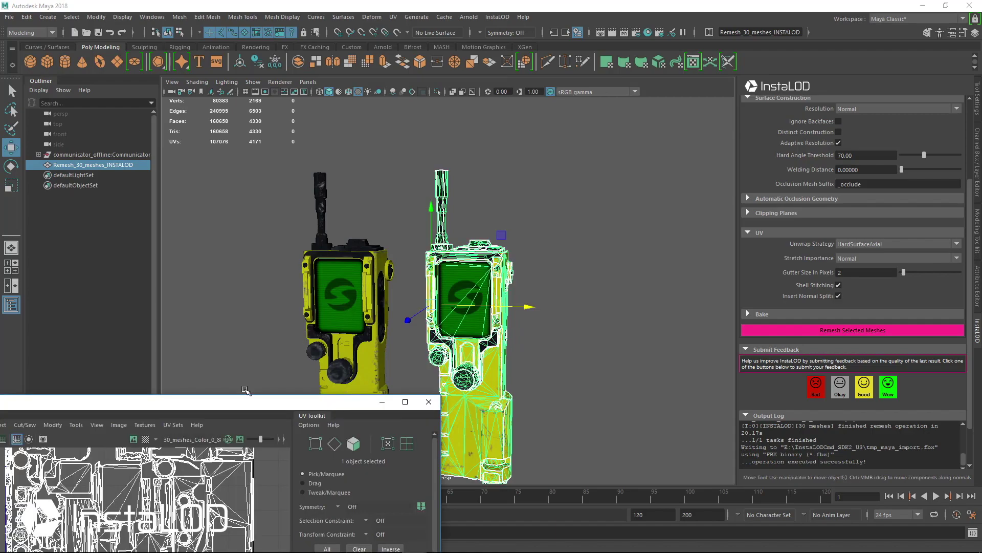
pyautogui.moveTo(246, 401); pyautogui.dragTo(334, 120)
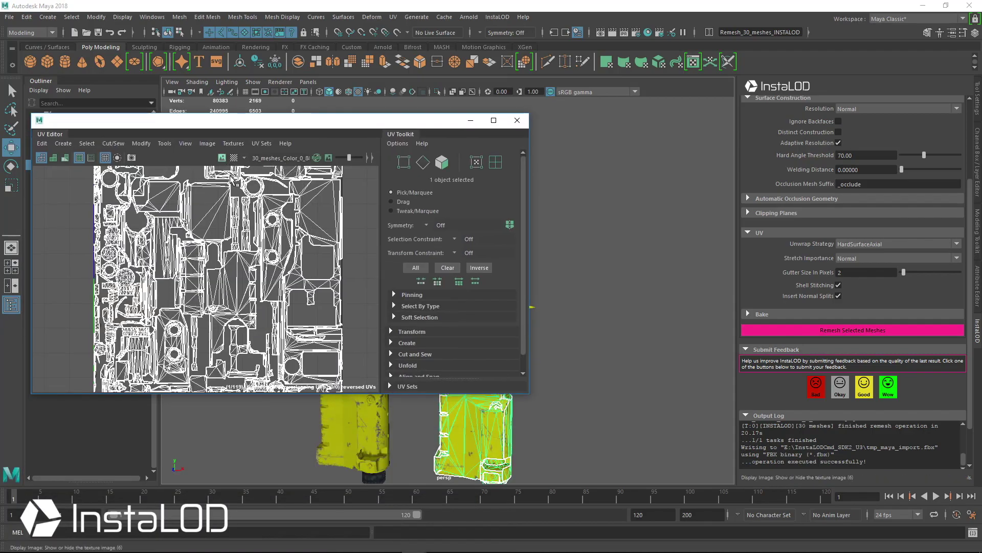
pyautogui.moveTo(210, 212); pyautogui.dragTo(210, 238, button='right')
pyautogui.doubleClick(211, 224)
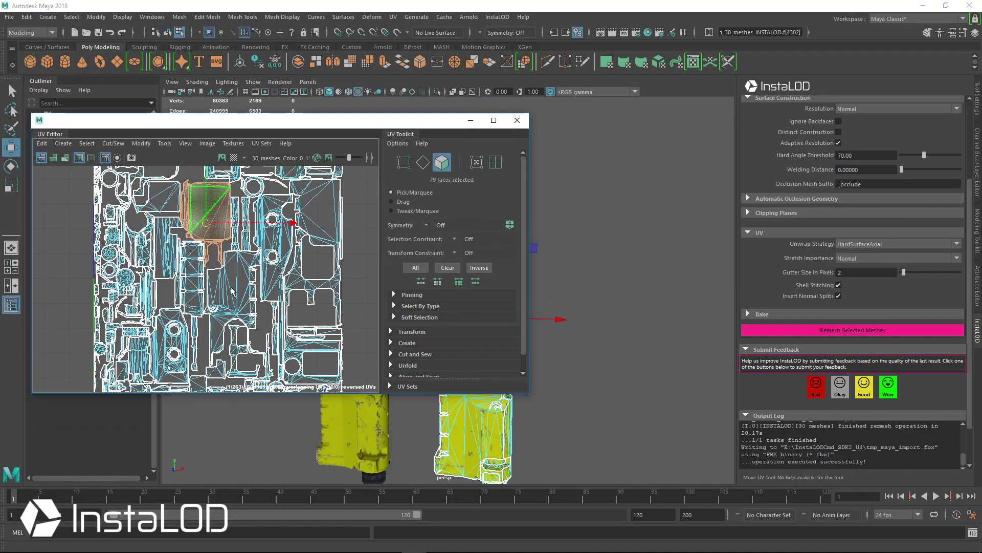
# - Select the large side-body and central body UV shells in turn and examine the corresponding faces on the remeshed communicator
pyautogui.doubleClick(286, 258)
pyautogui.press('f')
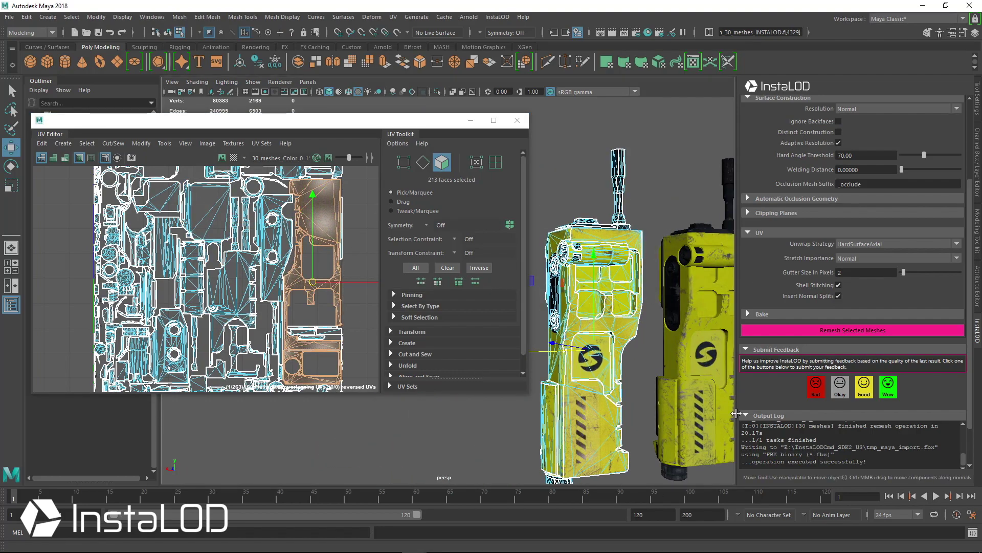
pyautogui.doubleClick(235, 279)
pyautogui.keyDown('alt'); pyautogui.moveTo(699, 340); pyautogui.dragTo(609, 336); pyautogui.keyUp('alt')
pyautogui.keyDown('alt'); pyautogui.moveTo(610, 335); pyautogui.dragTo(692, 339, button='right'); pyautogui.keyUp('alt')
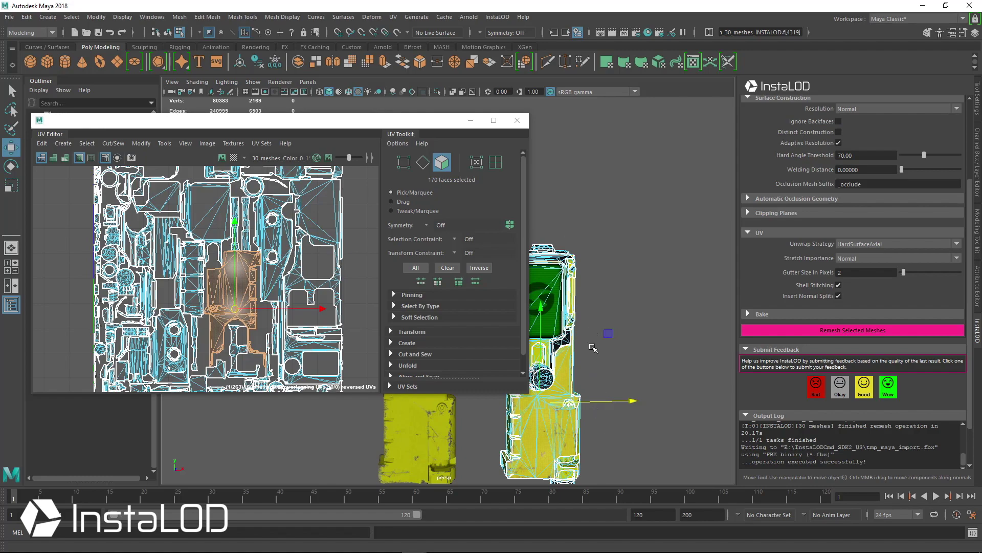
pyautogui.keyDown('alt'); pyautogui.moveTo(613, 346); pyautogui.dragTo(614, 385); pyautogui.keyUp('alt')
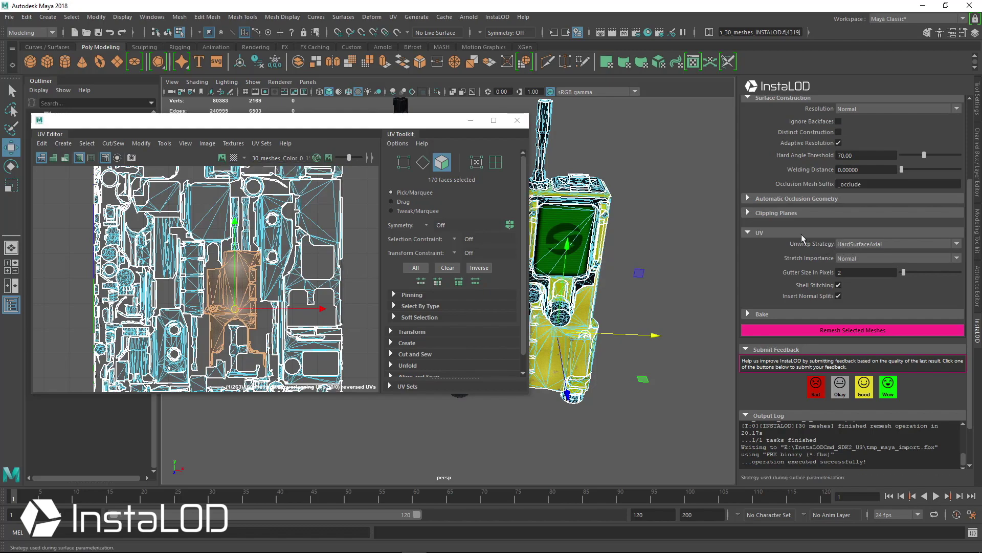
# - Collapse the UV settings, close the UV Editor, and return the remeshed communicator to object selection
pyautogui.click(824, 233)
pyautogui.scroll(5, 826, 255)
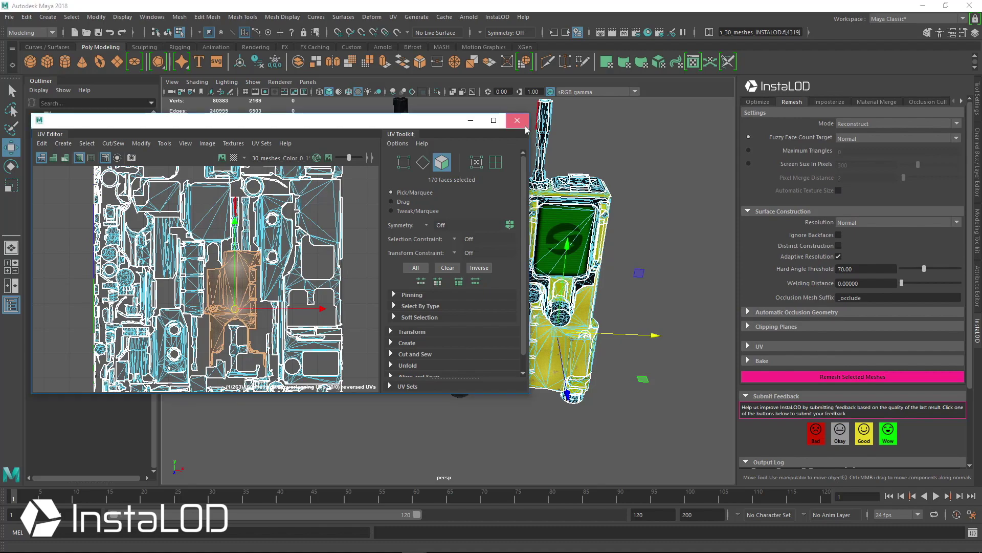
pyautogui.click(517, 120)
pyautogui.moveTo(547, 186); pyautogui.dragTo(586, 170, button='right')
pyautogui.keyDown('alt'); pyautogui.moveTo(586, 171); pyautogui.dragTo(513, 188, button='middle'); pyautogui.keyUp('alt')
# - Rename the remeshed communicator as Remesh_30_meshes_Normal
pyautogui.click(128, 168)
pyautogui.doubleClick(128, 167)
pyautogui.moveTo(109, 165); pyautogui.dragTo(181, 168)
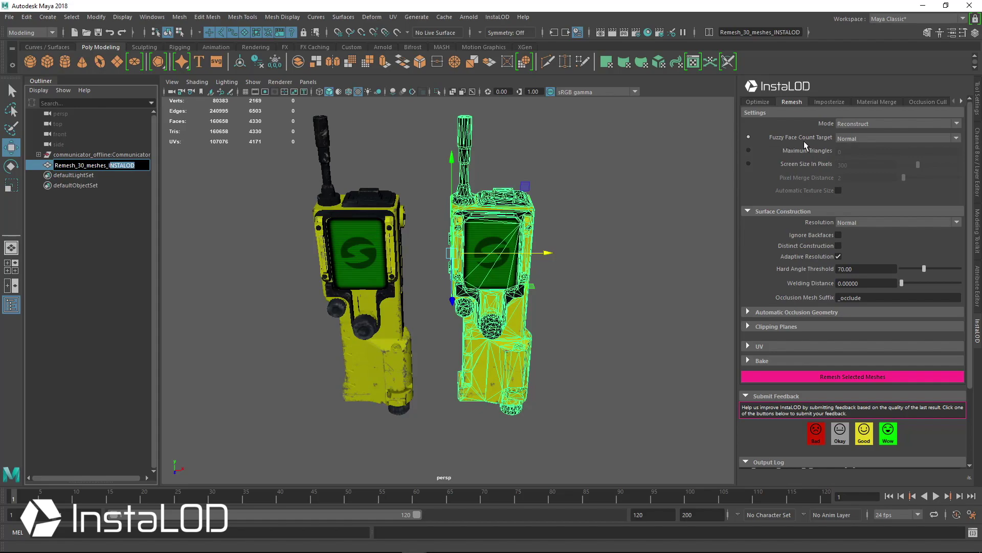
pyautogui.click(123, 165)
pyautogui.moveTo(109, 165); pyautogui.dragTo(167, 169)
pyautogui.write('No')
pyautogui.press('Return')
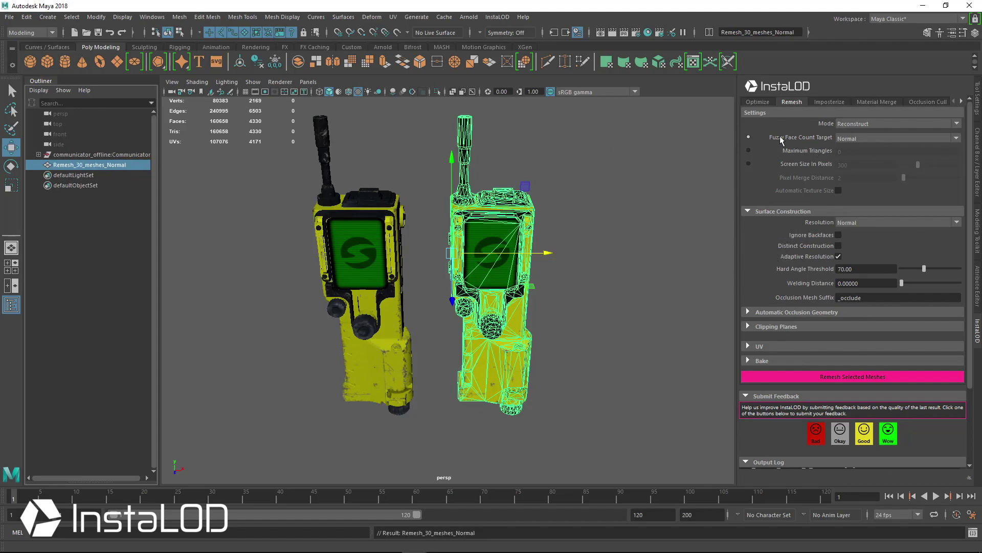
# - Review the fuzzy face count options, keeping Normal, and set the surface construction resolution to Lowest
pyautogui.click(847, 138)
pyautogui.click(855, 159)
pyautogui.click(852, 140)
pyautogui.click(854, 169)
pyautogui.click(852, 223)
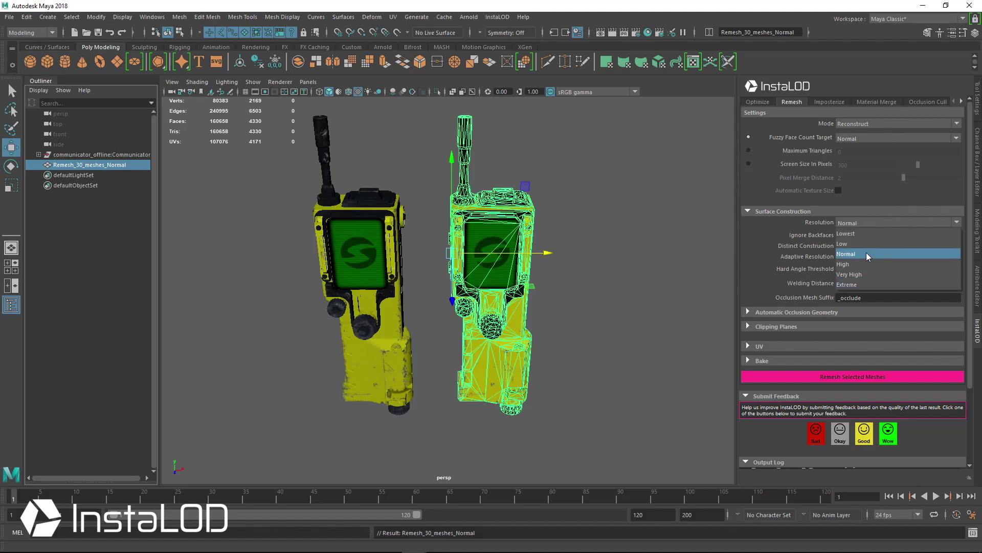
pyautogui.click(867, 234)
# - Examine the remeshed communicator's side, round knob and back up close, both without and with its wireframe
pyautogui.keyDown('alt'); pyautogui.moveTo(715, 259); pyautogui.dragTo(604, 271); pyautogui.keyUp('alt')
pyautogui.keyDown('alt'); pyautogui.moveTo(604, 272); pyautogui.dragTo(721, 235, button='right'); pyautogui.keyUp('alt')
pyautogui.keyDown('alt'); pyautogui.moveTo(722, 233); pyautogui.dragTo(641, 237, button='middle'); pyautogui.keyUp('alt')
pyautogui.keyDown('alt'); pyautogui.moveTo(576, 243); pyautogui.dragTo(509, 255); pyautogui.keyUp('alt')
pyautogui.click(599, 257)
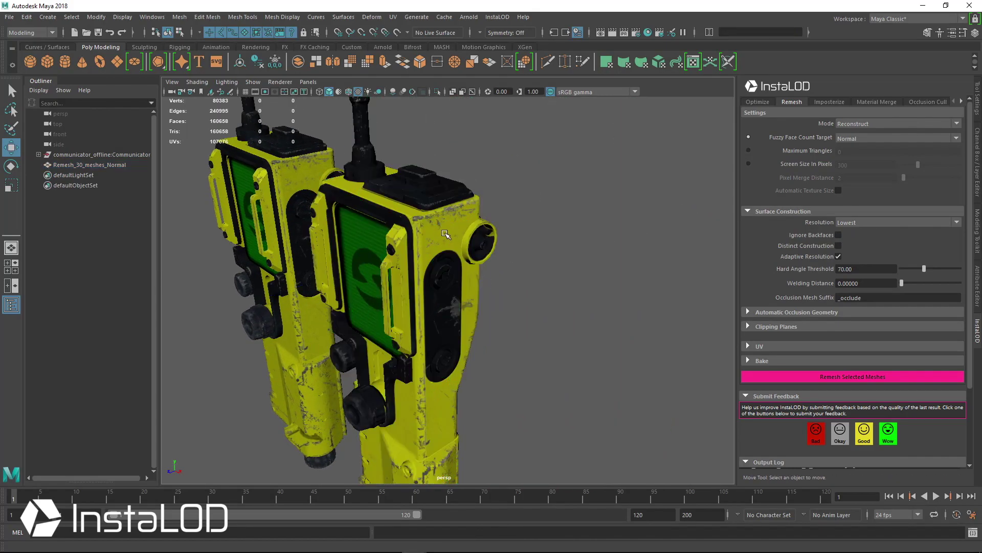
pyautogui.keyDown('alt'); pyautogui.moveTo(425, 266); pyautogui.dragTo(506, 245, button='right'); pyautogui.keyUp('alt')
pyautogui.keyDown('alt'); pyautogui.moveTo(427, 181); pyautogui.dragTo(457, 280, button='middle'); pyautogui.keyUp('alt')
pyautogui.click(457, 280)
pyautogui.keyDown('alt'); pyautogui.moveTo(457, 281); pyautogui.dragTo(491, 182); pyautogui.keyUp('alt')
pyautogui.keyDown('alt'); pyautogui.moveTo(520, 218); pyautogui.dragTo(558, 296); pyautogui.keyUp('alt')
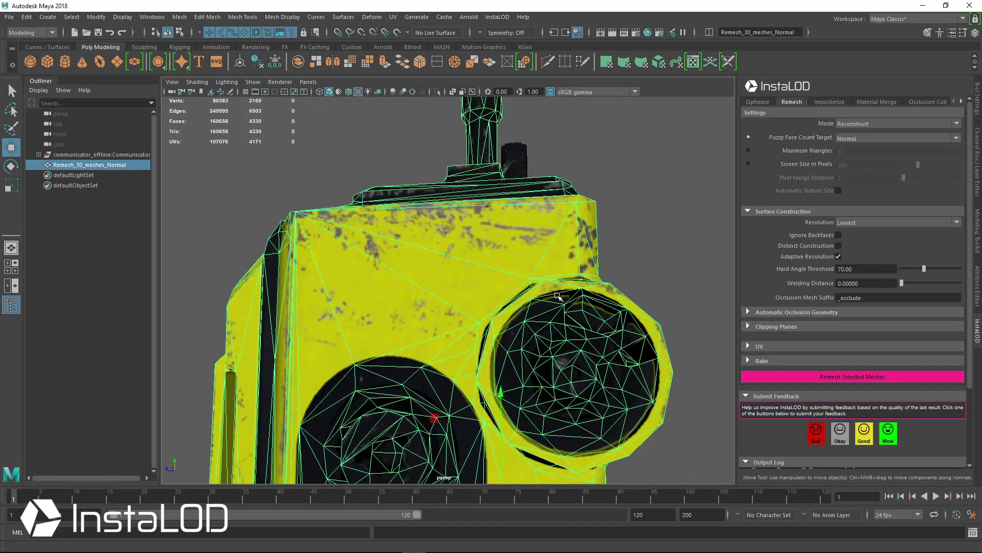
pyautogui.keyDown('alt'); pyautogui.moveTo(610, 364); pyautogui.dragTo(644, 328); pyautogui.keyUp('alt')
pyautogui.keyDown('alt'); pyautogui.moveTo(624, 294); pyautogui.dragTo(391, 353); pyautogui.keyUp('alt')
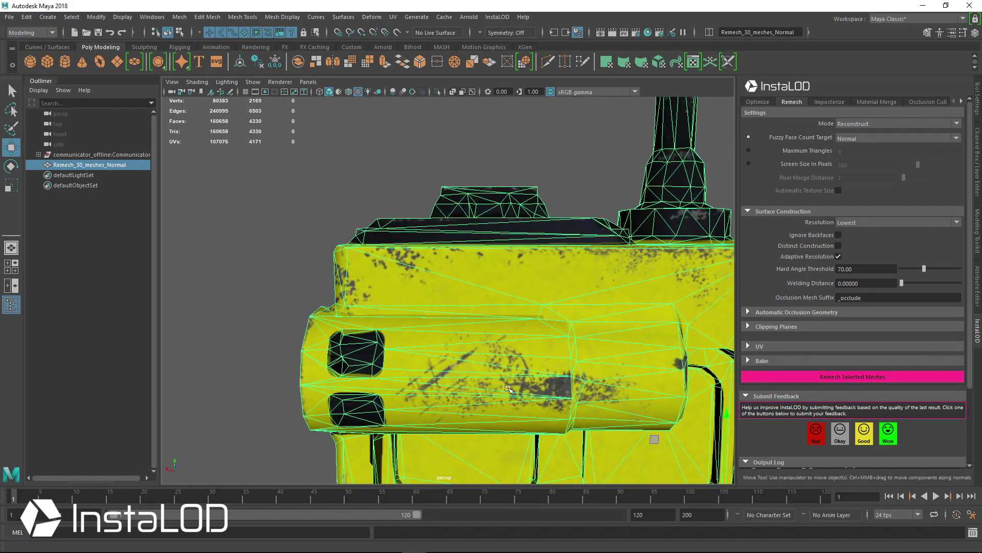
# - Remesh the original communicator with the surface construction resolution at Lowest
pyautogui.scroll(-5, 390, 354)
pyautogui.keyDown('alt'); pyautogui.moveTo(458, 361); pyautogui.dragTo(634, 349); pyautogui.keyUp('alt')
pyautogui.keyDown('alt'); pyautogui.moveTo(568, 342); pyautogui.dragTo(599, 345, button='middle'); pyautogui.keyUp('alt')
pyautogui.scroll(-4, 598, 345)
pyautogui.moveTo(496, 332)
pyautogui.keyDown('alt'); pyautogui.mouseDown()
pyautogui.moveTo(553, 358)
pyautogui.moveTo(496, 322)
pyautogui.mouseUp(); pyautogui.keyUp('alt')
pyautogui.scroll(-5, 563, 338)
pyautogui.click(98, 156)
pyautogui.moveTo(475, 241)
pyautogui.keyDown('alt'); pyautogui.mouseDown()
pyautogui.moveTo(424, 228)
pyautogui.moveTo(468, 232)
pyautogui.mouseUp(); pyautogui.keyUp('alt')
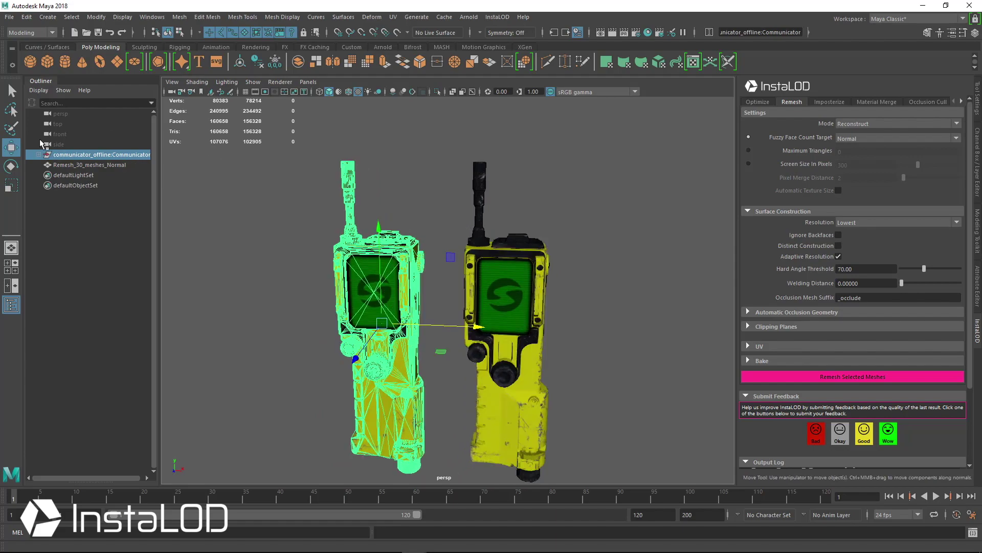
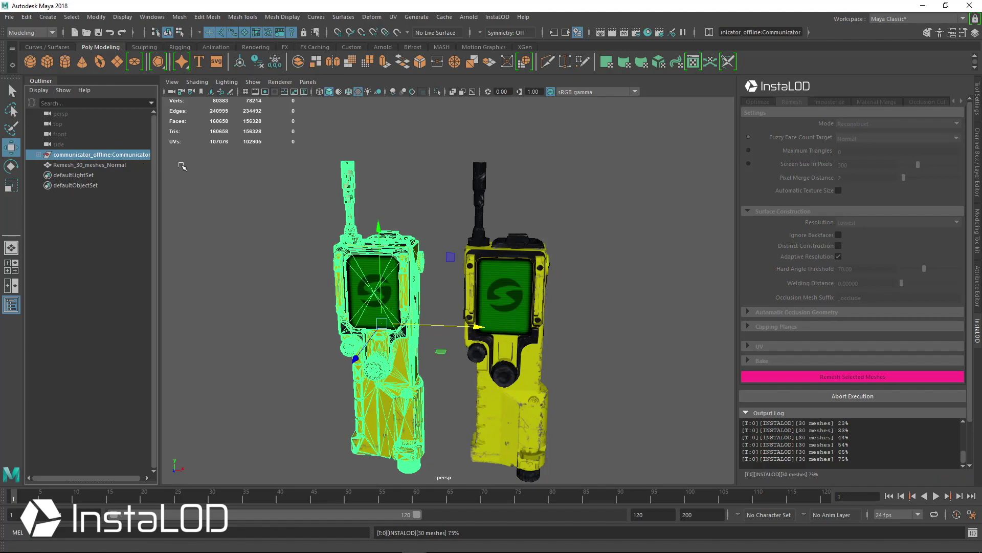
# - Move the newly generated lowest-resolution mesh sideways so it stands beside the other two communicators
pyautogui.click(103, 164)
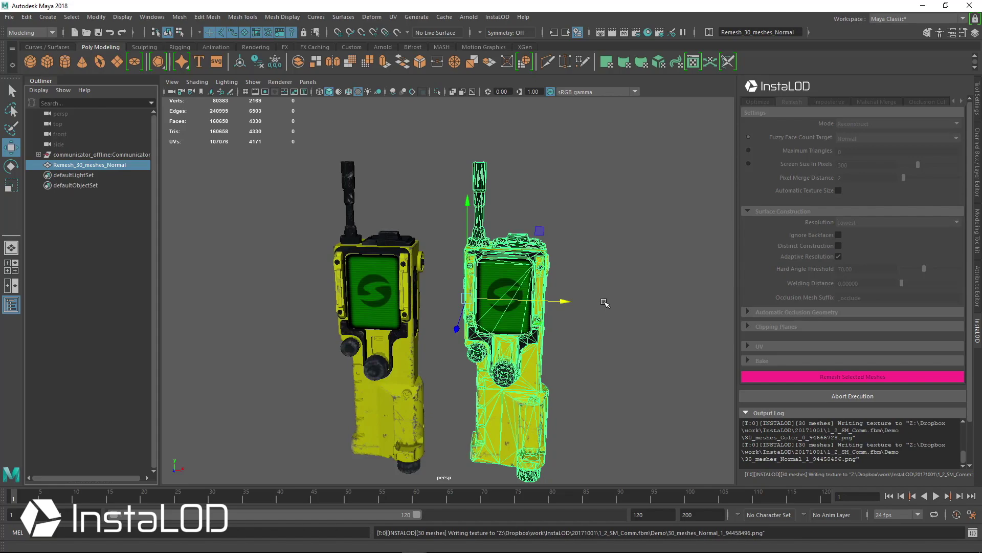
pyautogui.keyDown('alt'); pyautogui.moveTo(439, 297); pyautogui.dragTo(641, 320); pyautogui.keyUp('alt')
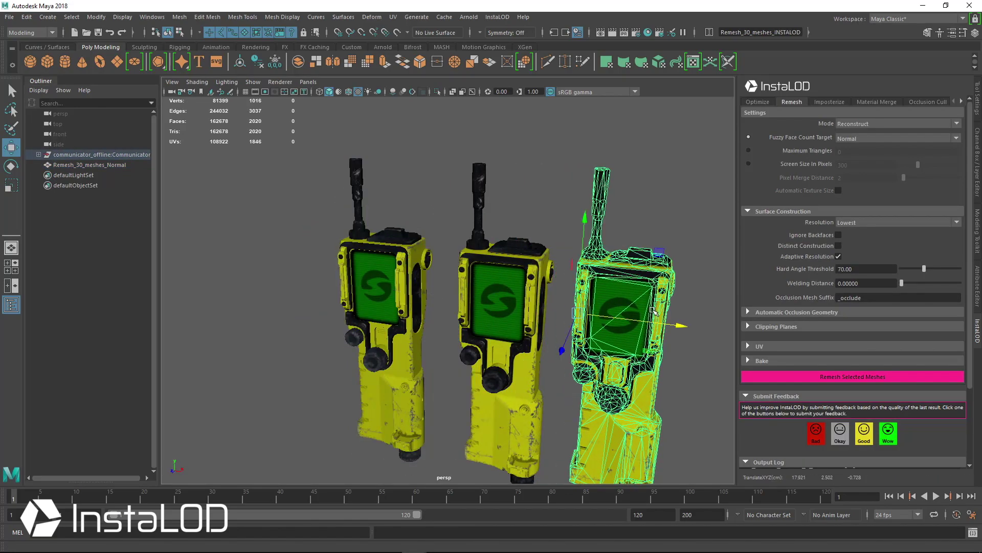
pyautogui.keyDown('alt'); pyautogui.moveTo(640, 320); pyautogui.dragTo(476, 295, button='middle'); pyautogui.keyUp('alt')
# - Compare the wireframes of the Normal and lowest-resolution meshes around the antenna and top cover, selecting both
pyautogui.scroll(4, 475, 294)
pyautogui.keyDown('alt'); pyautogui.moveTo(476, 294); pyautogui.dragTo(448, 297); pyautogui.keyUp('alt')
pyautogui.scroll(3, 484, 321)
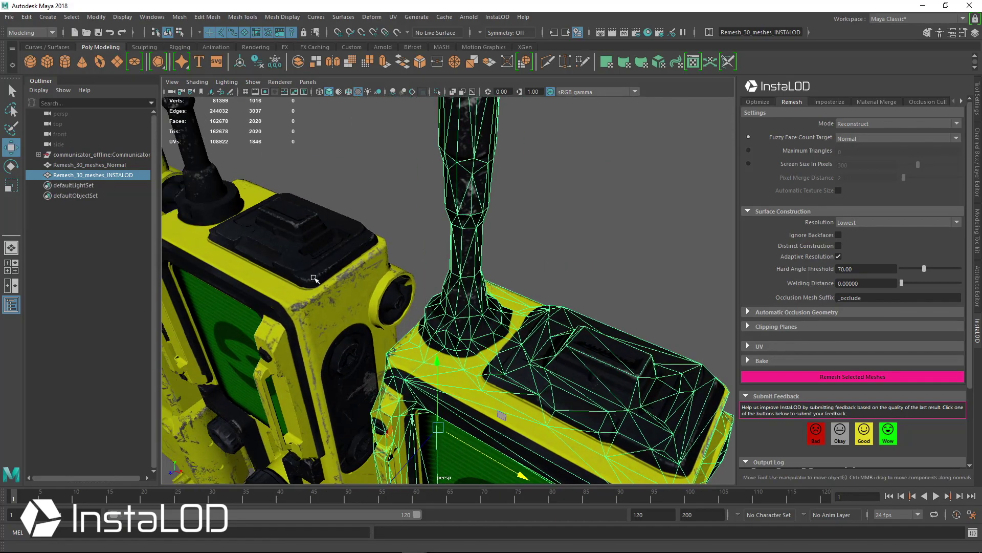
pyautogui.click(314, 279)
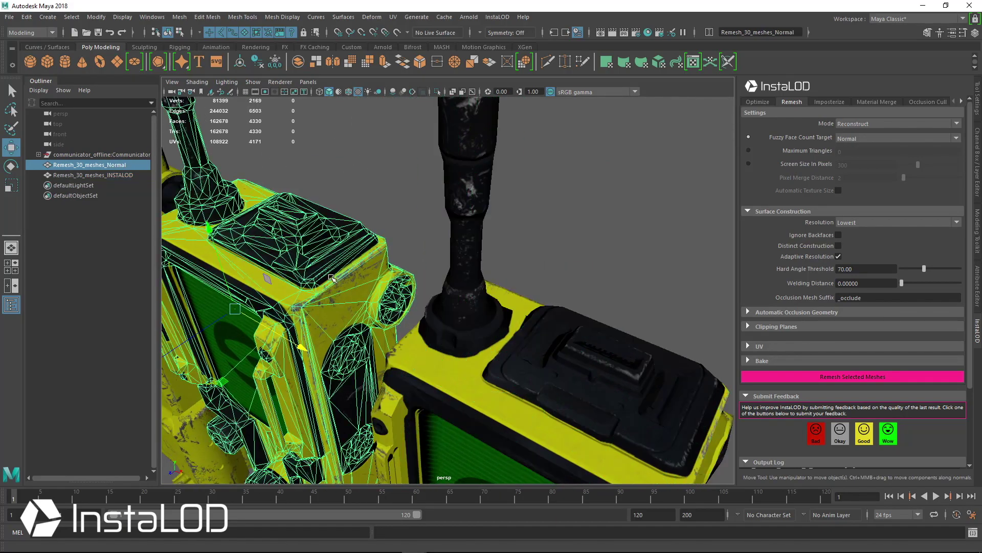
pyautogui.keyDown('shift'); pyautogui.click(491, 300); pyautogui.keyUp('shift')
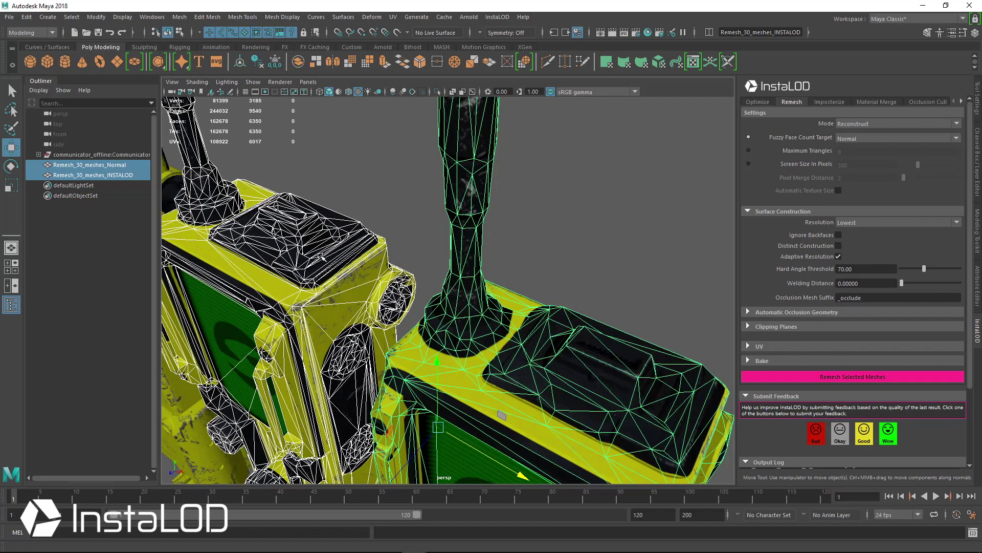
# - Compare the Normal mesh with the lowest-resolution mesh from several angles, selecting each in turn to show its wireframe
pyautogui.keyDown('alt'); pyautogui.moveTo(613, 366); pyautogui.dragTo(588, 308, button='right'); pyautogui.keyUp('alt')
pyautogui.click(588, 308)
pyautogui.keyDown('alt'); pyautogui.moveTo(500, 283); pyautogui.dragTo(574, 301, button='right'); pyautogui.keyUp('alt')
pyautogui.moveTo(574, 300)
pyautogui.keyDown('alt'); pyautogui.mouseDown()
pyautogui.moveTo(402, 273)
pyautogui.moveTo(344, 285)
pyautogui.moveTo(563, 288)
pyautogui.mouseUp(); pyautogui.keyUp('alt')
pyautogui.click(420, 268)
pyautogui.keyDown('alt'); pyautogui.moveTo(443, 223); pyautogui.dragTo(604, 345); pyautogui.keyUp('alt')
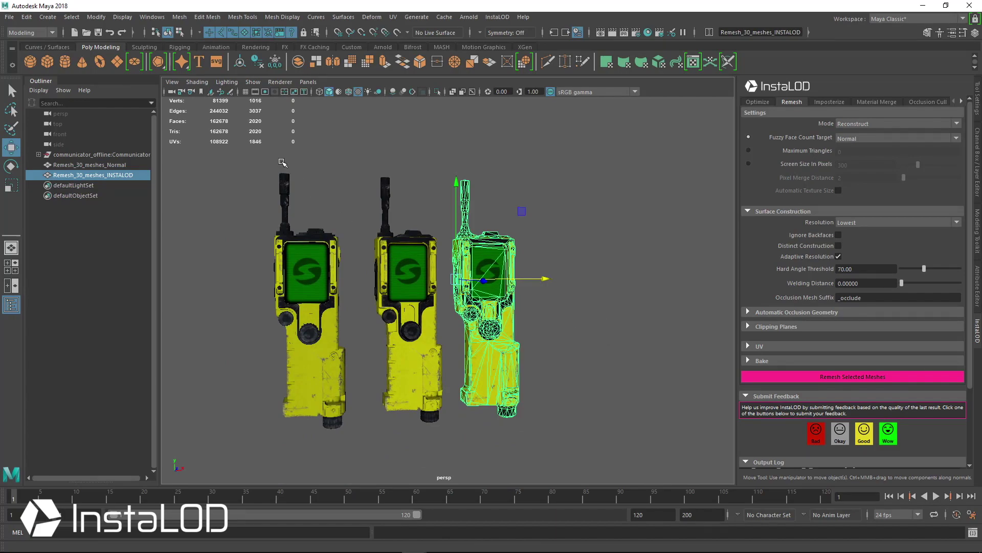
pyautogui.click(420, 256)
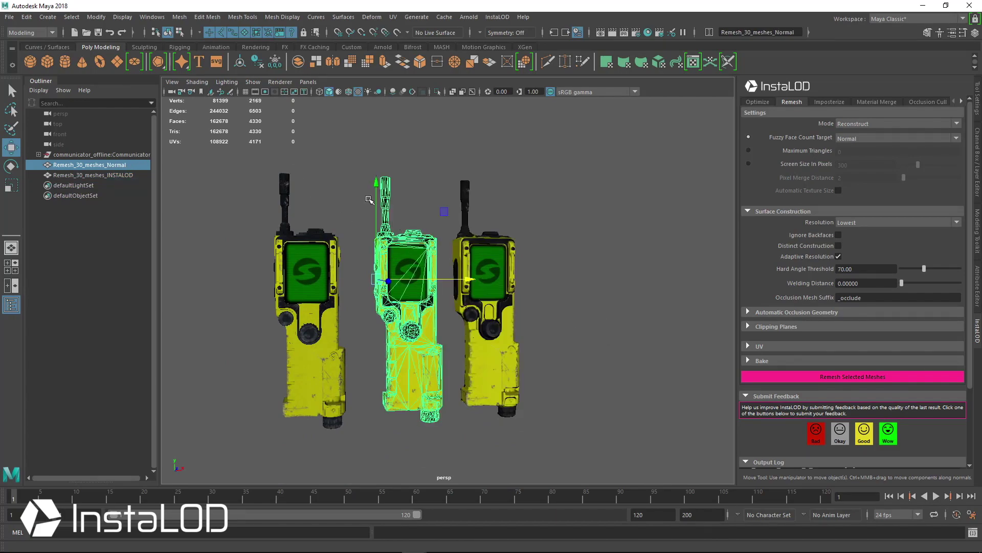
pyautogui.click(488, 285)
pyautogui.keyDown('alt'); pyautogui.moveTo(625, 308); pyautogui.dragTo(598, 368); pyautogui.keyUp('alt')
pyautogui.keyDown('alt'); pyautogui.moveTo(598, 369); pyautogui.dragTo(643, 329, button='right'); pyautogui.keyUp('alt')
pyautogui.keyDown('alt'); pyautogui.moveTo(642, 329); pyautogui.dragTo(394, 298); pyautogui.keyUp('alt')
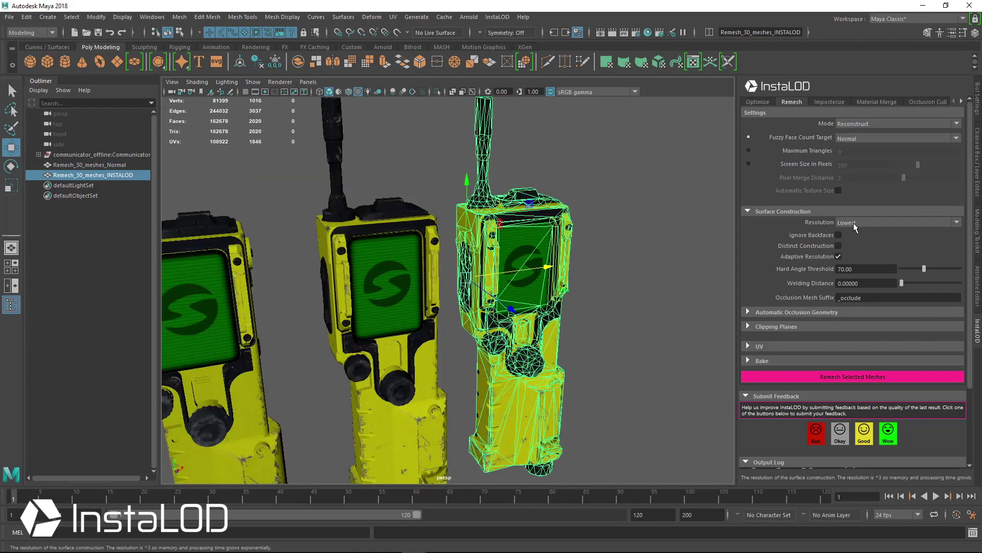
# - Set the surface construction resolution to Normal and delete the lowest-resolution remesh
pyautogui.click(853, 223)
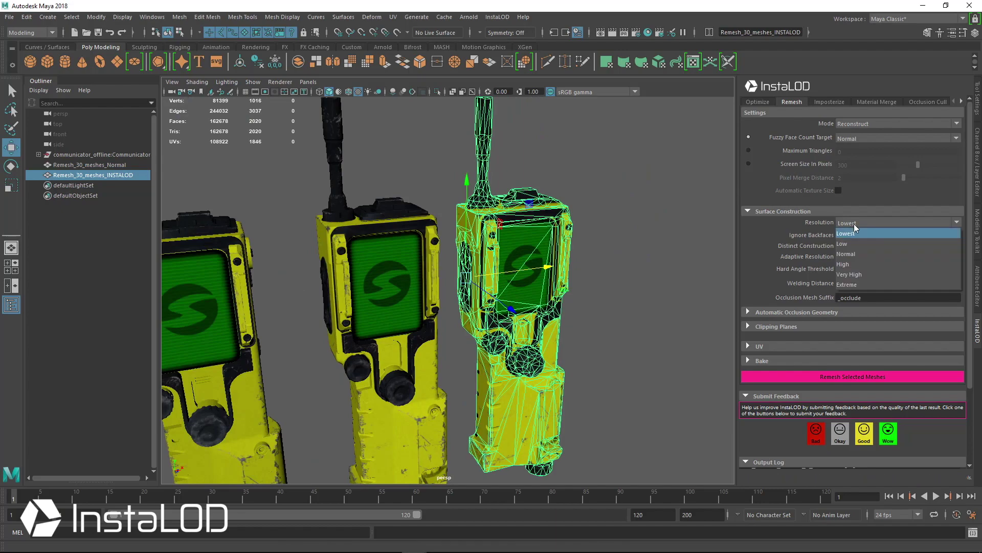
pyautogui.click(868, 252)
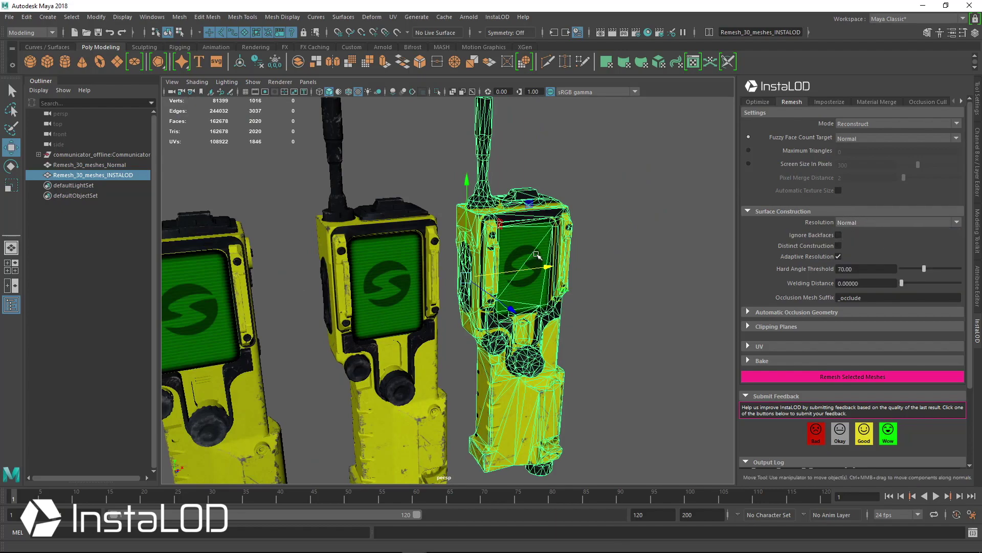
pyautogui.press('Delete')
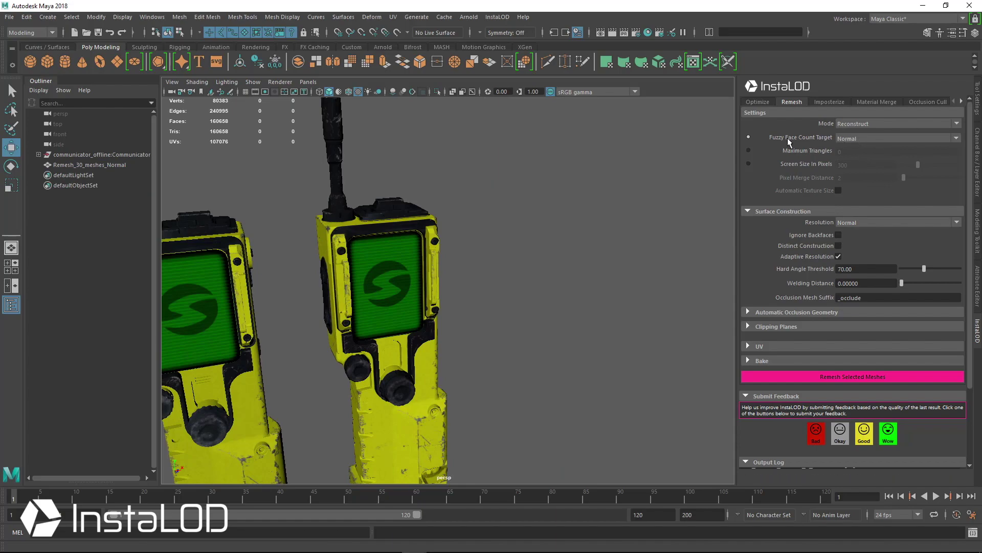
# - Remesh the original communicator with the fuzzy face count target at Lowest
pyautogui.click(854, 139)
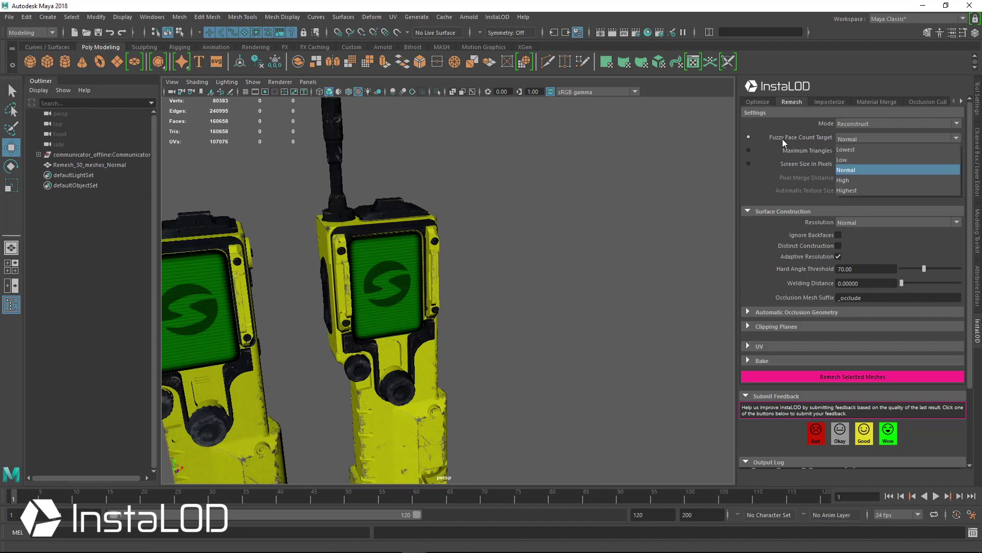
pyautogui.click(861, 150)
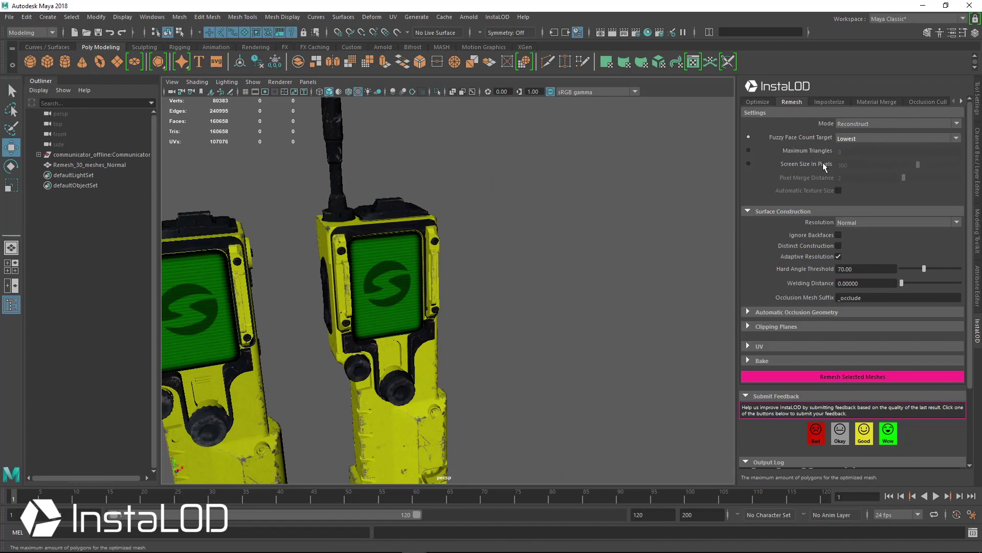
pyautogui.click(432, 217)
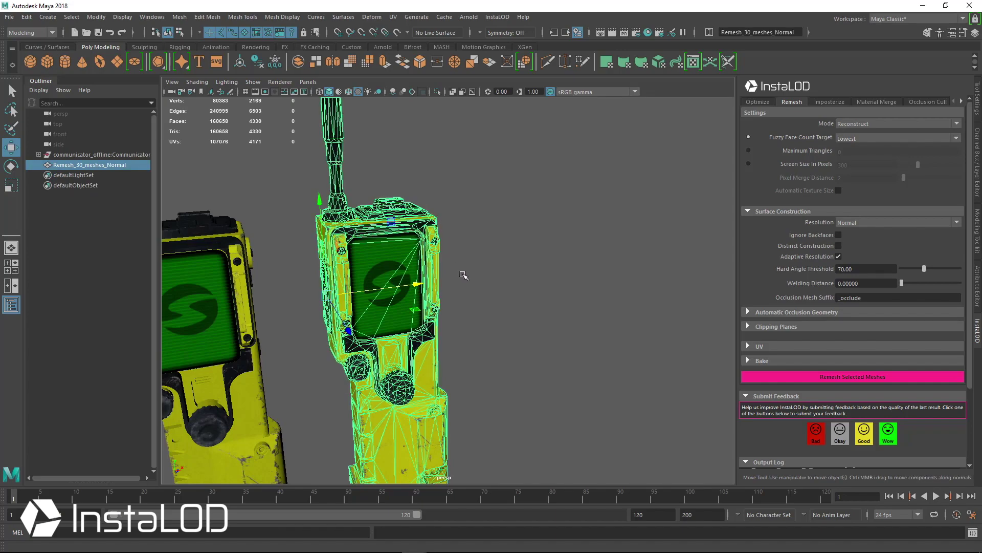
pyautogui.click(120, 155)
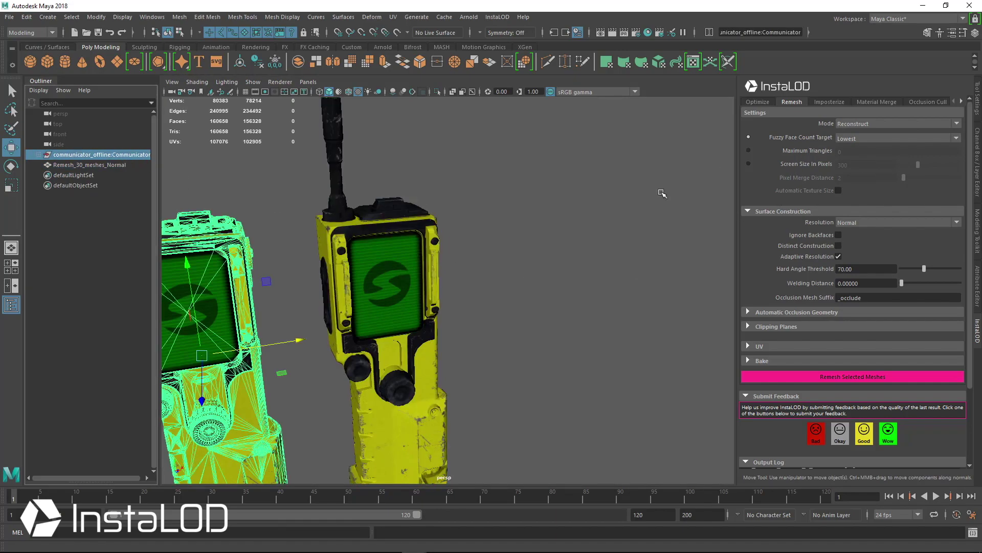
pyautogui.keyDown('alt'); pyautogui.moveTo(569, 305); pyautogui.dragTo(372, 289, button='right'); pyautogui.keyUp('alt')
pyautogui.scroll(3, 372, 289)
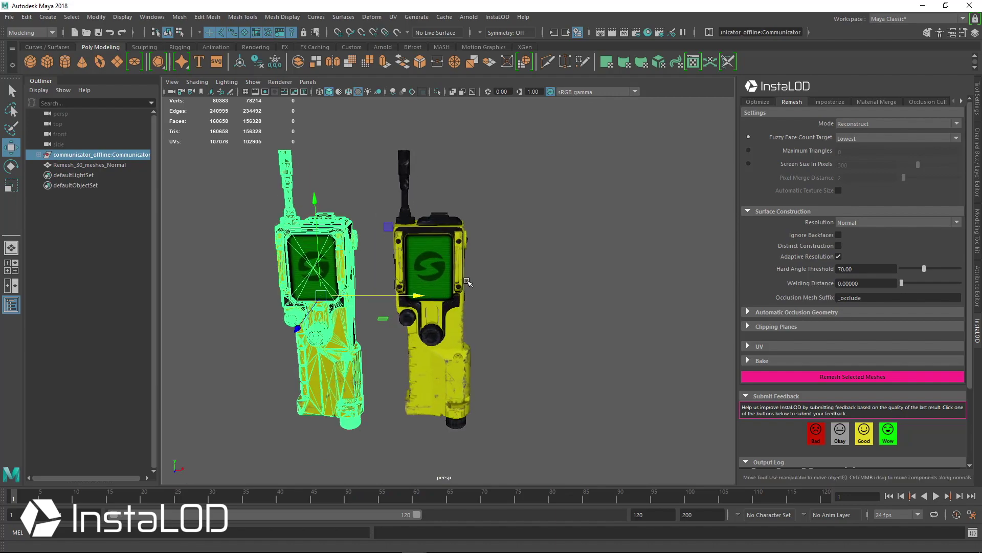
pyautogui.click(830, 377)
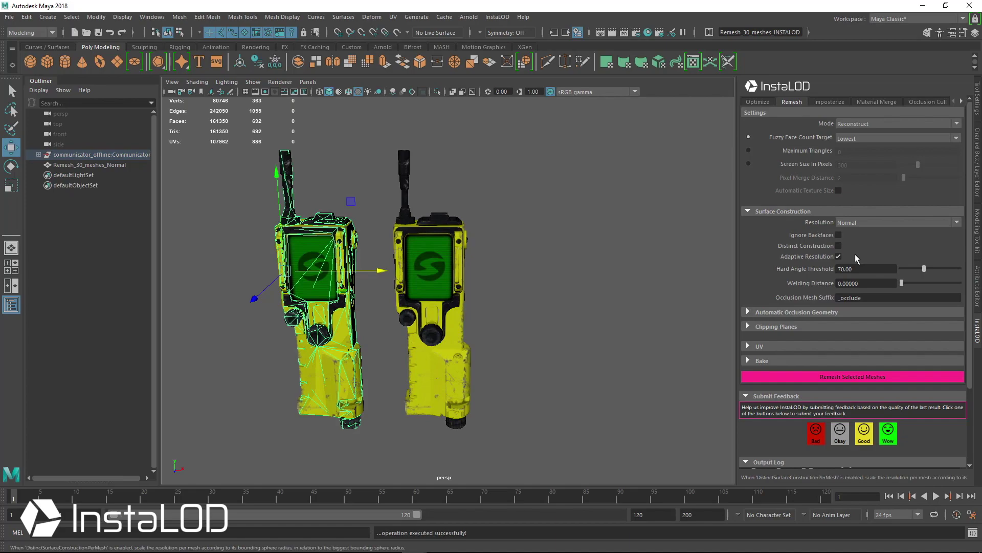
# - Move the newly generated low face count mesh sideways so it stands beside the other two communicators
pyautogui.moveTo(355, 265); pyautogui.dragTo(500, 307)
pyautogui.click(658, 281)
pyautogui.click(361, 259)
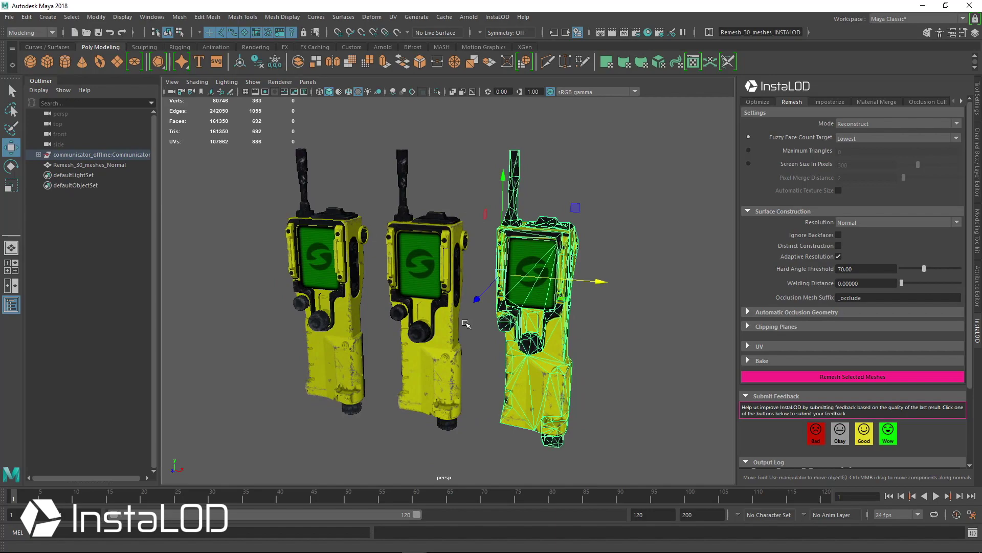
# - Compare the Normal and newest meshes by selecting each, and view all three communicators from front and back at a distance
pyautogui.click(413, 270)
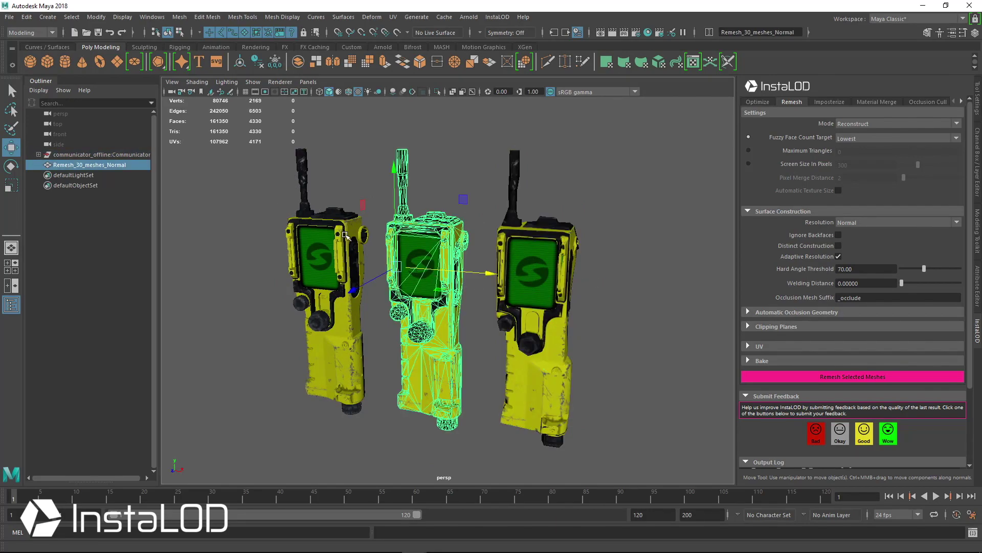
pyautogui.click(566, 314)
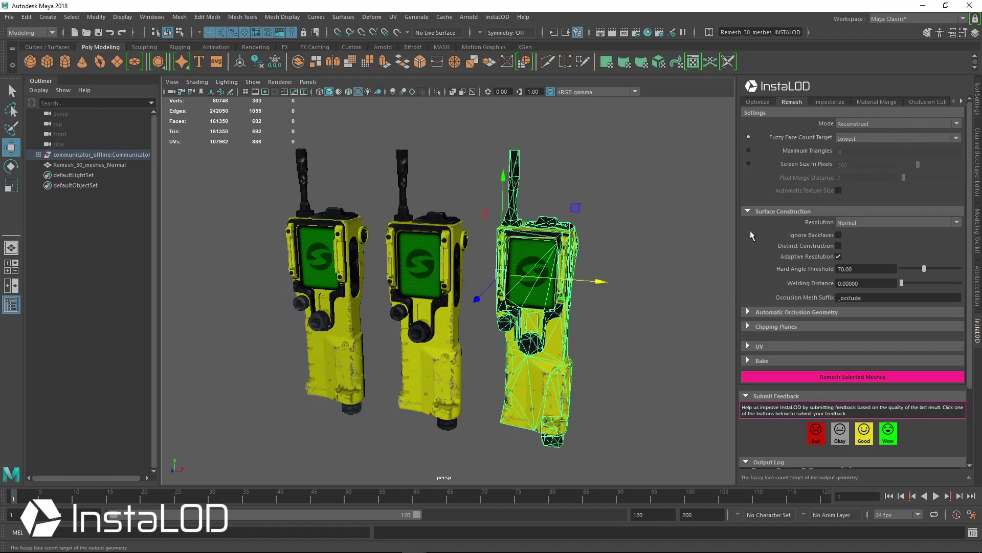
pyautogui.click(660, 319)
pyautogui.scroll(-5, 458, 326)
pyautogui.keyDown('alt'); pyautogui.moveTo(398, 318); pyautogui.dragTo(265, 318); pyautogui.keyUp('alt')
pyautogui.keyDown('alt'); pyautogui.moveTo(265, 318); pyautogui.dragTo(456, 328, button='right'); pyautogui.keyUp('alt')
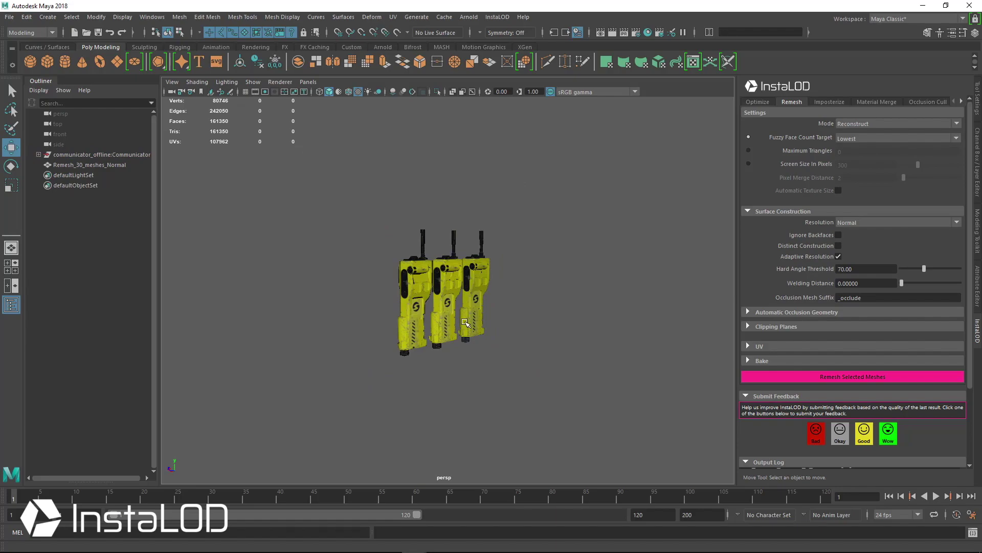
pyautogui.keyDown('alt'); pyautogui.moveTo(368, 287); pyautogui.dragTo(512, 294); pyautogui.keyUp('alt')
pyautogui.scroll(2, 592, 296)
pyautogui.scroll(-5, 609, 306)
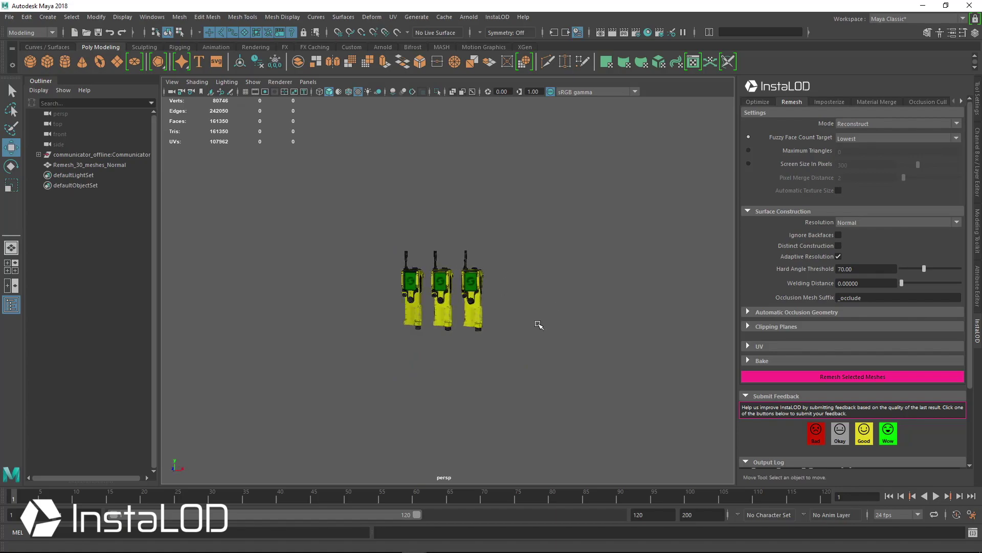
# - Select the newest low face count mesh and examine its wireframe up close from several sides
pyautogui.click(484, 309)
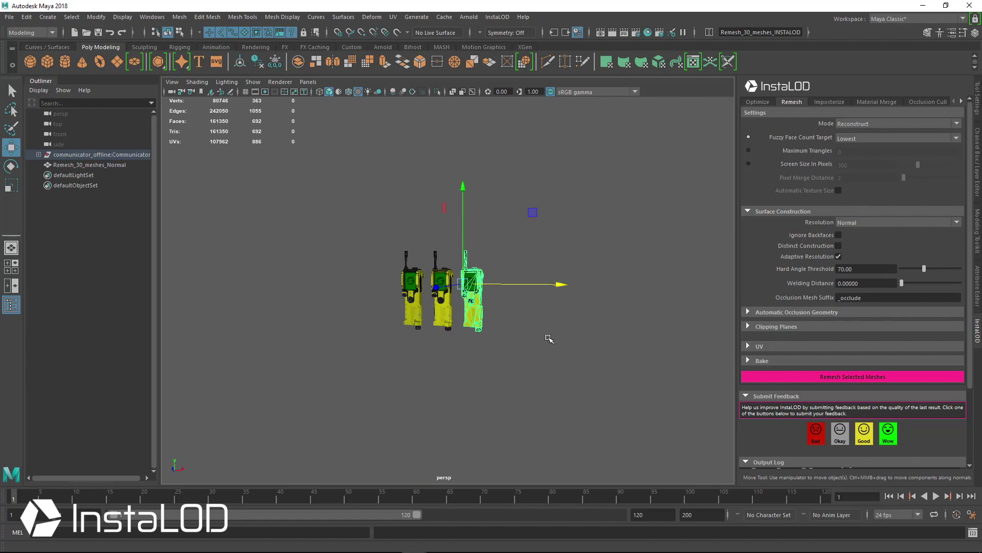
pyautogui.scroll(10, 401, 345)
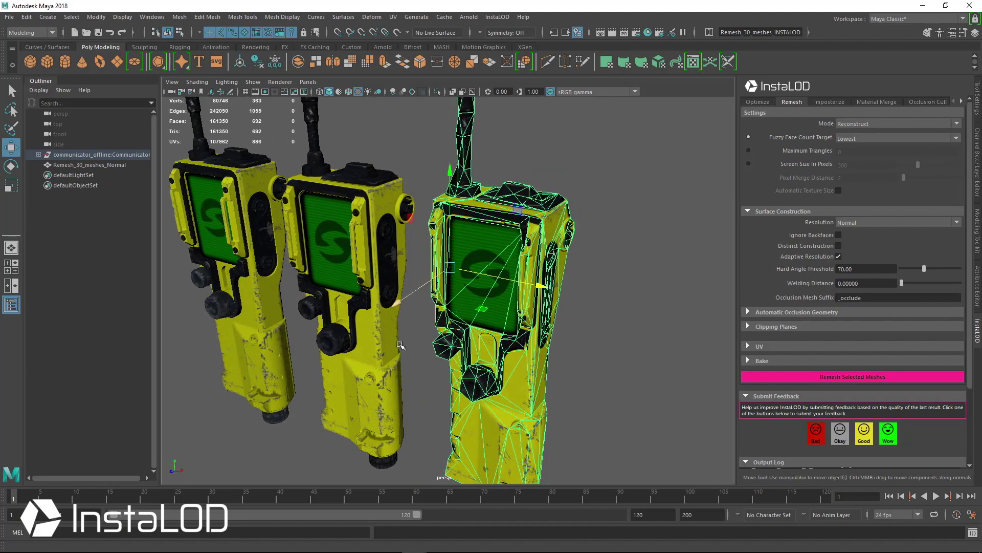
pyautogui.keyDown('alt'); pyautogui.moveTo(497, 168); pyautogui.dragTo(445, 279); pyautogui.keyUp('alt')
pyautogui.scroll(3, 455, 282)
pyautogui.keyDown('alt'); pyautogui.moveTo(434, 381); pyautogui.dragTo(445, 261, button='middle'); pyautogui.keyUp('alt')
pyautogui.keyDown('alt'); pyautogui.moveTo(445, 261); pyautogui.dragTo(409, 282); pyautogui.keyUp('alt')
pyautogui.keyDown('alt'); pyautogui.moveTo(526, 336); pyautogui.dragTo(612, 322); pyautogui.keyUp('alt')
pyautogui.scroll(-3, 512, 328)
pyautogui.keyDown('alt'); pyautogui.moveTo(435, 327); pyautogui.dragTo(609, 373); pyautogui.keyUp('alt')
# - Compare the three textured communicators without wireframes at varying distances and angles
pyautogui.click(609, 373)
pyautogui.scroll(-5, 491, 362)
pyautogui.keyDown('alt'); pyautogui.moveTo(461, 359); pyautogui.dragTo(536, 374); pyautogui.keyUp('alt')
pyautogui.scroll(5, 408, 349)
pyautogui.keyDown('alt'); pyautogui.moveTo(536, 375); pyautogui.dragTo(494, 351, button='right'); pyautogui.keyUp('alt')
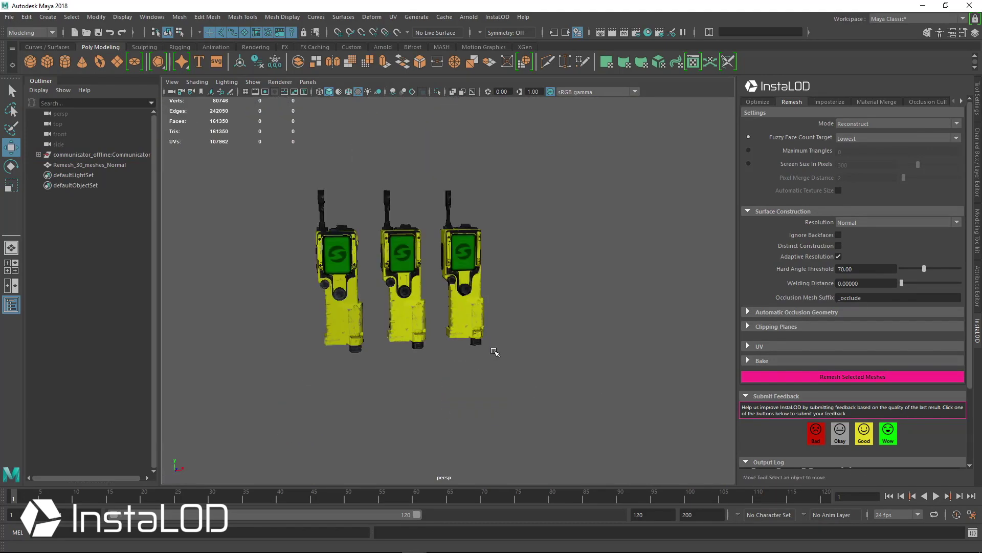
pyautogui.keyDown('alt'); pyautogui.moveTo(493, 351); pyautogui.dragTo(311, 340); pyautogui.keyUp('alt')
pyautogui.keyDown('alt'); pyautogui.moveTo(566, 346); pyautogui.dragTo(424, 336); pyautogui.keyUp('alt')
pyautogui.keyDown('alt'); pyautogui.moveTo(360, 348); pyautogui.dragTo(411, 341); pyautogui.keyUp('alt')
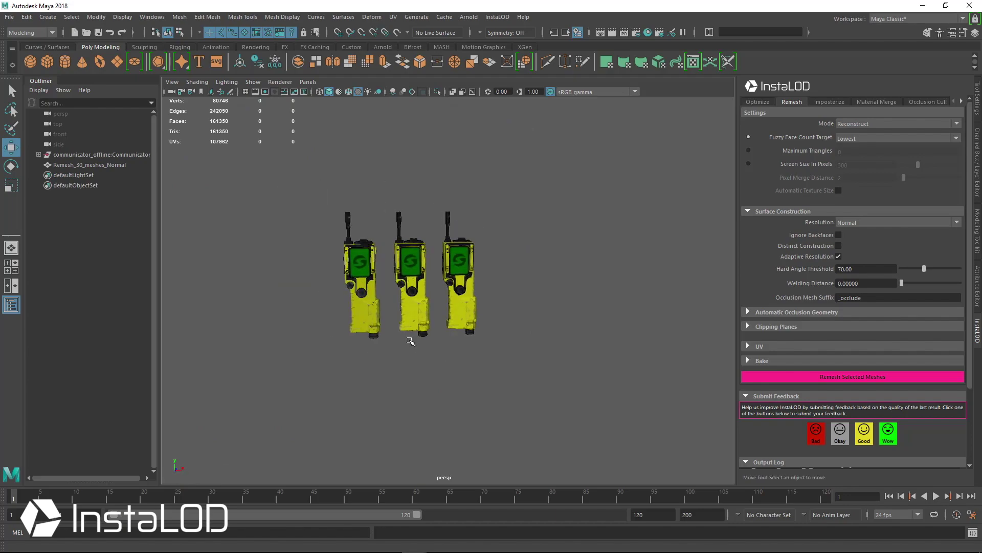
pyautogui.keyDown('alt'); pyautogui.moveTo(410, 342); pyautogui.dragTo(471, 353, button='right'); pyautogui.keyUp('alt')
pyautogui.click(455, 246)
pyautogui.keyDown('alt'); pyautogui.moveTo(519, 309); pyautogui.dragTo(530, 351, button='middle'); pyautogui.keyUp('alt')
pyautogui.keyDown('alt'); pyautogui.moveTo(530, 351); pyautogui.dragTo(553, 363, button='right'); pyautogui.keyUp('alt')
pyautogui.click(578, 345)
pyautogui.click(389, 290)
pyautogui.click(440, 248)
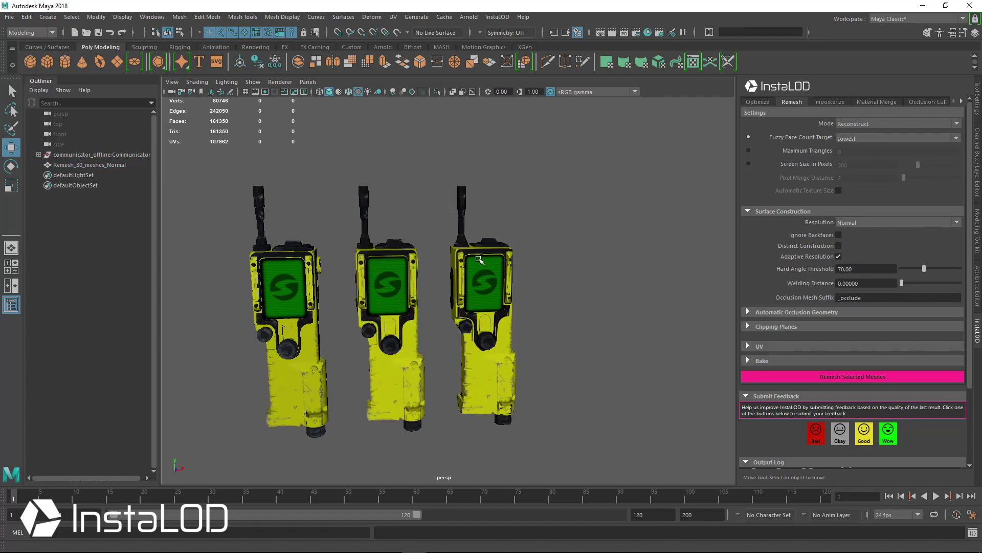
# - Rename the newest remeshed communicator as Remesh_30_meshes_Lowest
pyautogui.click(460, 251)
pyautogui.click(115, 165)
pyautogui.doubleClick(105, 176)
pyautogui.moveTo(109, 175); pyautogui.dragTo(262, 184)
pyautogui.write('Loe')
pyautogui.press('Return')
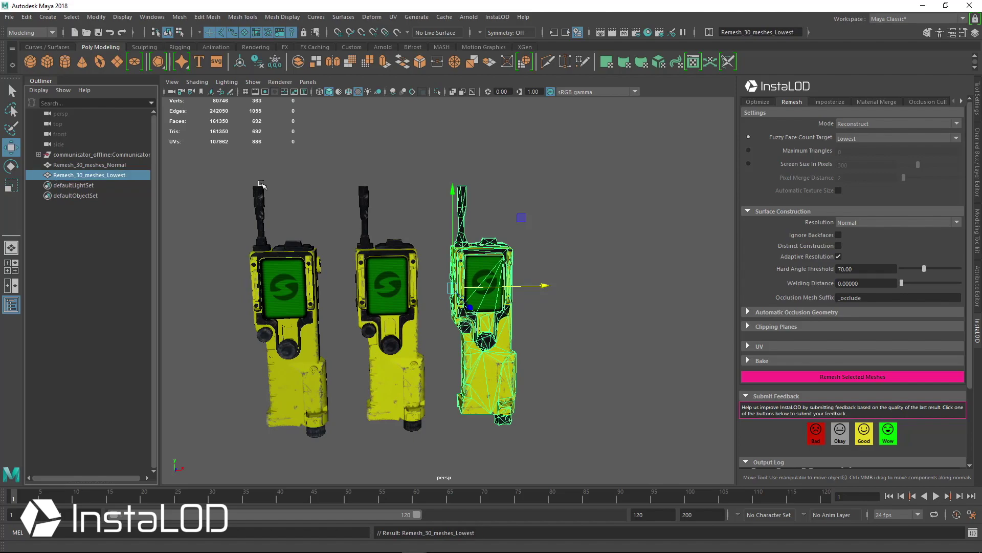
pyautogui.click(542, 261)
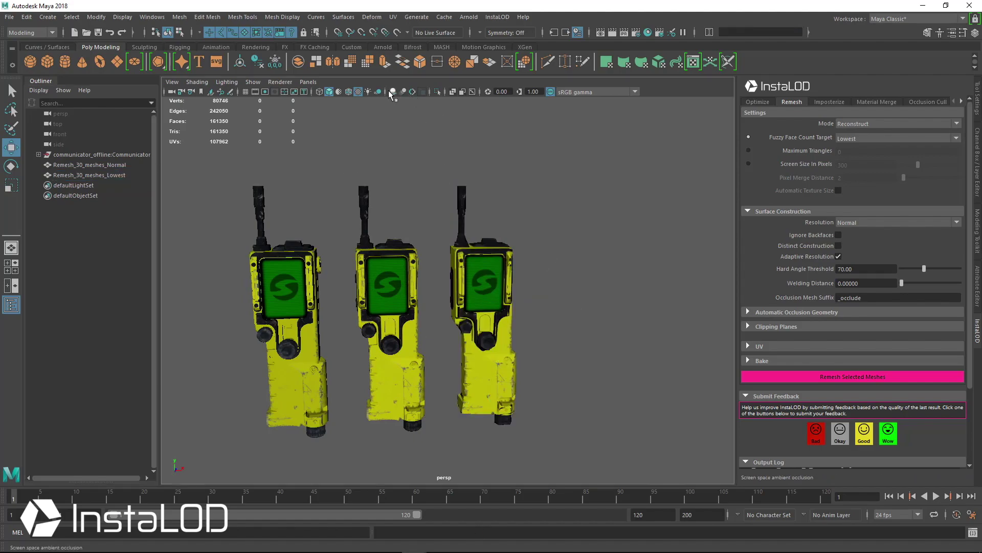
# - Turn off the viewport textures and examine the untextured shapes from behind, selecting the Lowest mesh
pyautogui.click(358, 92)
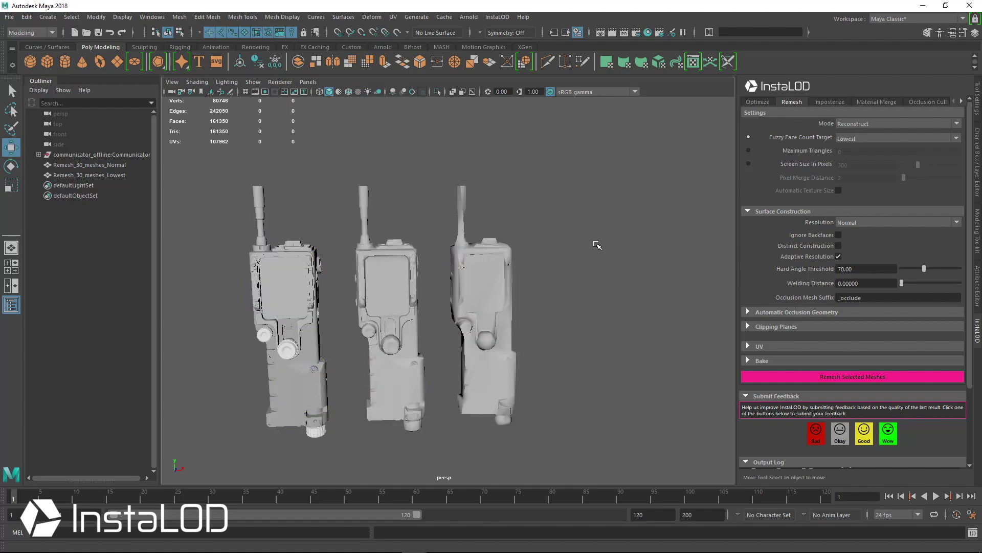
pyautogui.keyDown('alt'); pyautogui.moveTo(596, 241); pyautogui.dragTo(547, 240); pyautogui.keyUp('alt')
pyautogui.scroll(-3, 511, 252)
pyautogui.keyDown('alt'); pyautogui.moveTo(460, 261); pyautogui.dragTo(252, 269); pyautogui.keyUp('alt')
pyautogui.scroll(2, 481, 274)
pyautogui.scroll(4, 481, 274)
pyautogui.keyDown('alt'); pyautogui.moveTo(481, 274); pyautogui.dragTo(389, 282); pyautogui.keyUp('alt')
pyautogui.click(412, 282)
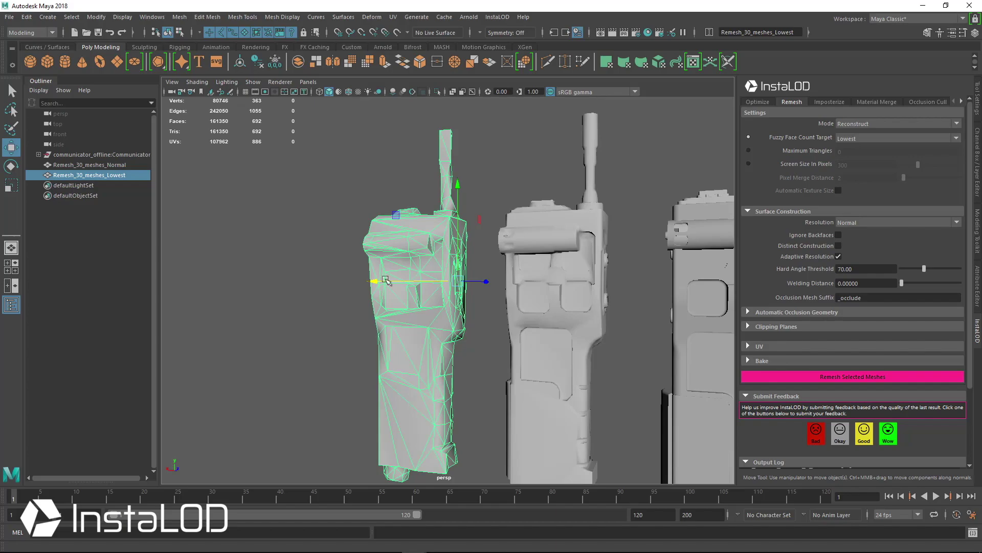
# - Compare the untextured remeshed communicators with the original, selecting the remeshes and the original's front knob
pyautogui.keyDown('alt'); pyautogui.moveTo(416, 338); pyautogui.dragTo(396, 290, button='middle'); pyautogui.keyUp('alt')
pyautogui.keyDown('alt'); pyautogui.moveTo(398, 290); pyautogui.dragTo(487, 222); pyautogui.keyUp('alt')
pyautogui.click(486, 222)
pyautogui.keyDown('shift'); pyautogui.click(375, 234); pyautogui.keyUp('shift')
pyautogui.keyDown('alt'); pyautogui.moveTo(459, 285); pyautogui.dragTo(552, 260); pyautogui.keyUp('alt')
pyautogui.click(535, 233)
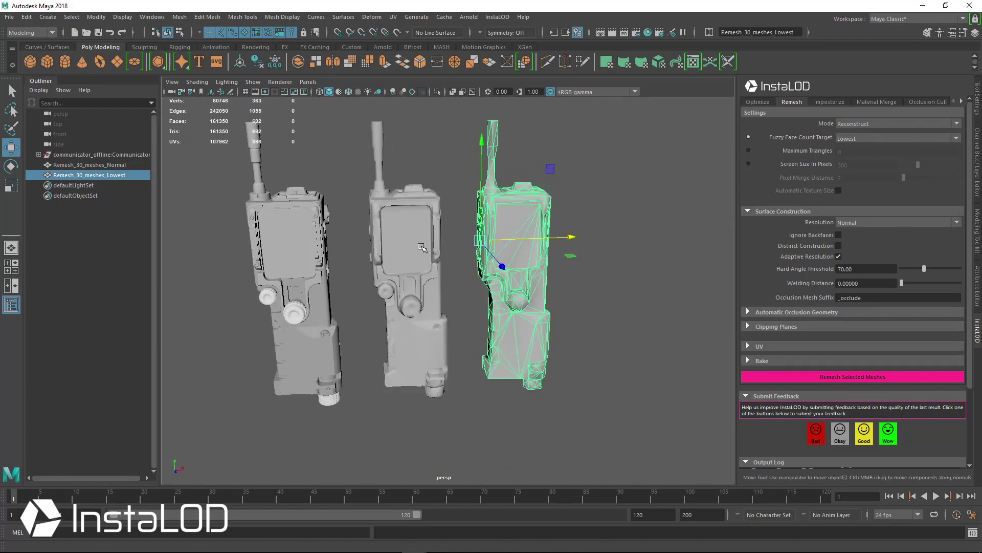
pyautogui.click(321, 314)
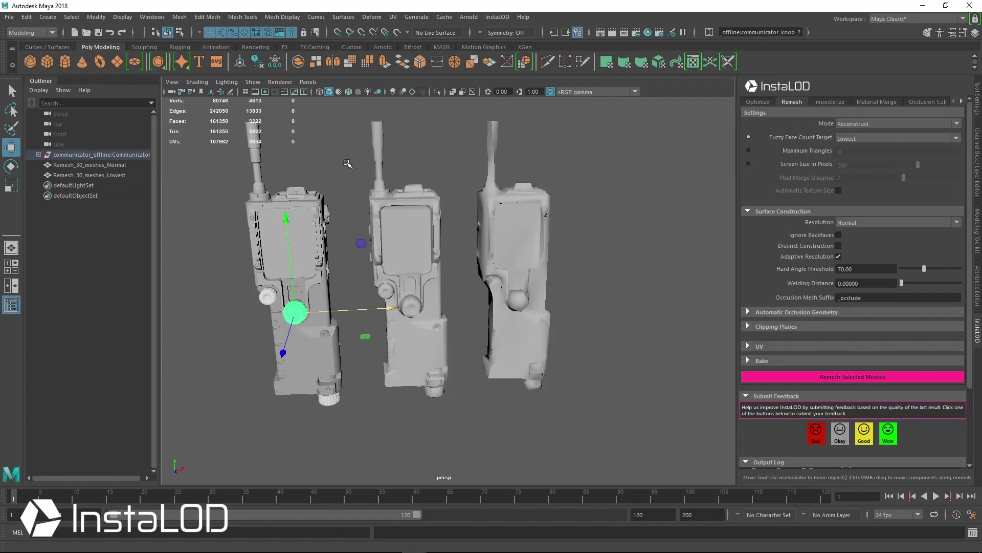
# - Restore the textured display and hide both remeshed communicators, leaving only the original in view
pyautogui.press('6')
pyautogui.keyDown('alt'); pyautogui.moveTo(419, 249); pyautogui.dragTo(426, 279); pyautogui.keyUp('alt')
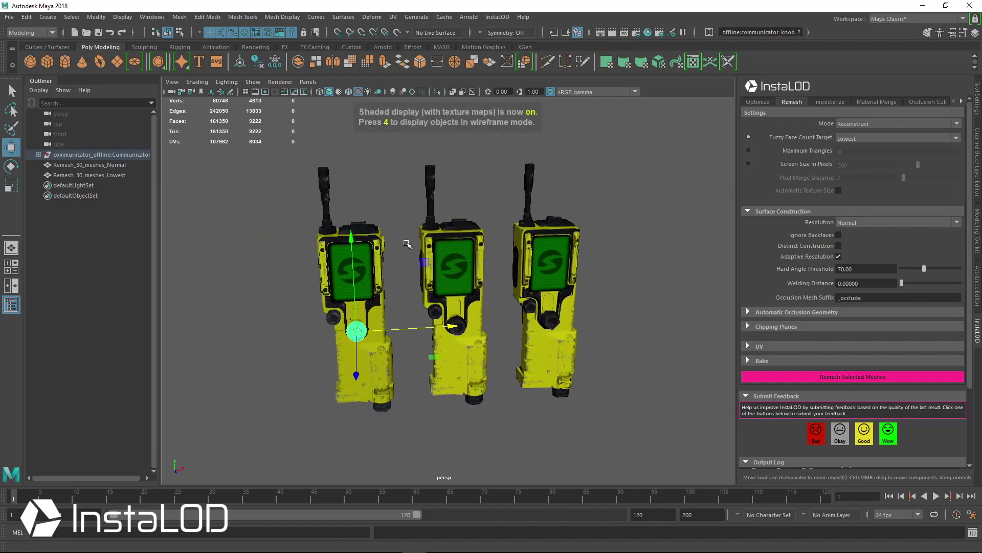
pyautogui.click(121, 175)
pyautogui.keyDown('ctrl'); pyautogui.click(122, 164); pyautogui.keyUp('ctrl')
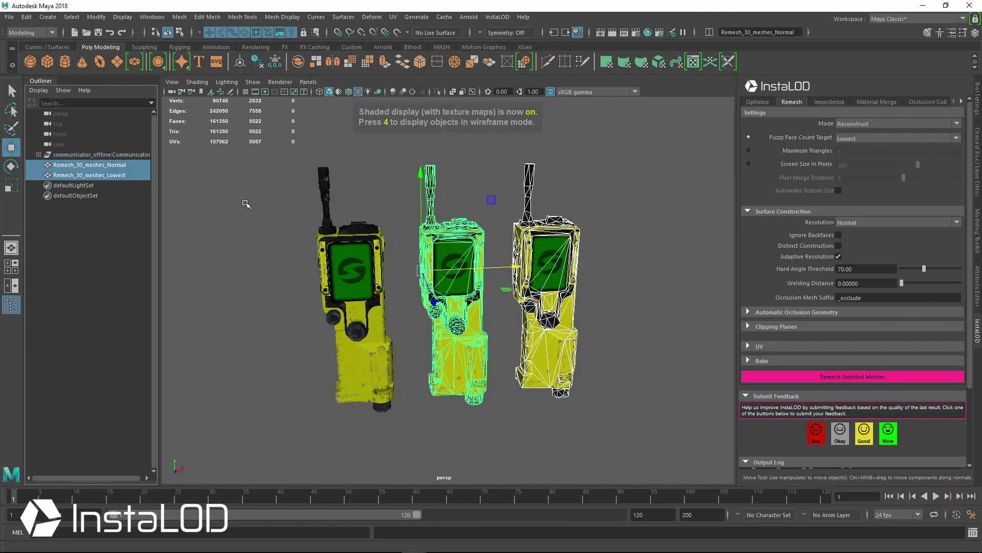
pyautogui.hotkey('ctrl', 'h')
pyautogui.click(384, 296)
pyautogui.keyDown('alt'); pyautogui.moveTo(384, 296); pyautogui.dragTo(310, 292); pyautogui.keyUp('alt')
pyautogui.scroll(3, 307, 279)
pyautogui.keyDown('alt'); pyautogui.moveTo(306, 274); pyautogui.dragTo(400, 318, button='middle'); pyautogui.keyUp('alt')
pyautogui.press('q')
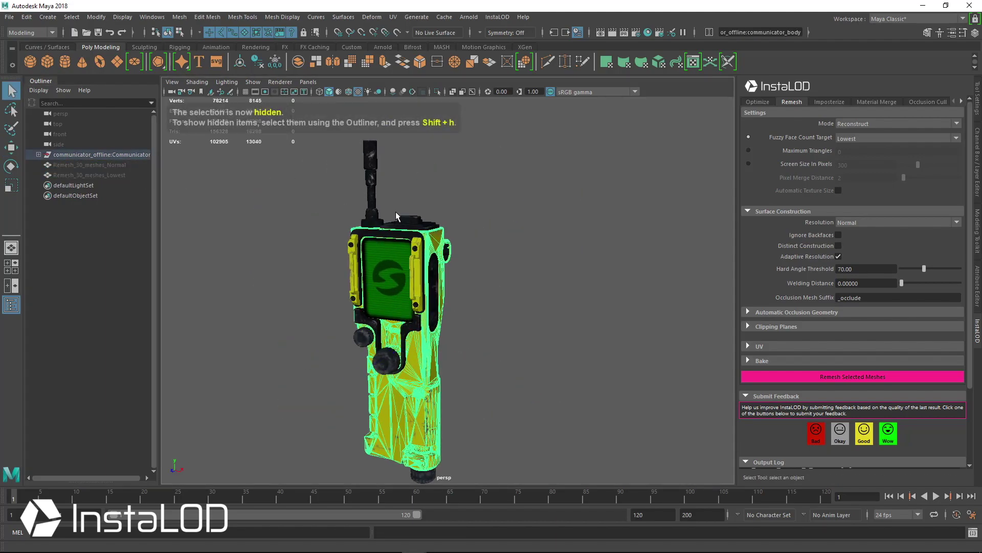
# - Try rotating the original communicator's front knobs as separate parts
pyautogui.click(429, 228)
pyautogui.click(393, 364)
pyautogui.press('e')
pyautogui.moveTo(412, 353); pyautogui.dragTo(417, 376)
pyautogui.hotkey('ctrl', 'z')
pyautogui.keyDown('alt'); pyautogui.moveTo(442, 296); pyautogui.dragTo(509, 188); pyautogui.keyUp('alt')
pyautogui.moveTo(548, 158); pyautogui.dragTo(579, 281)
pyautogui.keyDown('alt'); pyautogui.moveTo(506, 296); pyautogui.dragTo(377, 433); pyautogui.keyUp('alt')
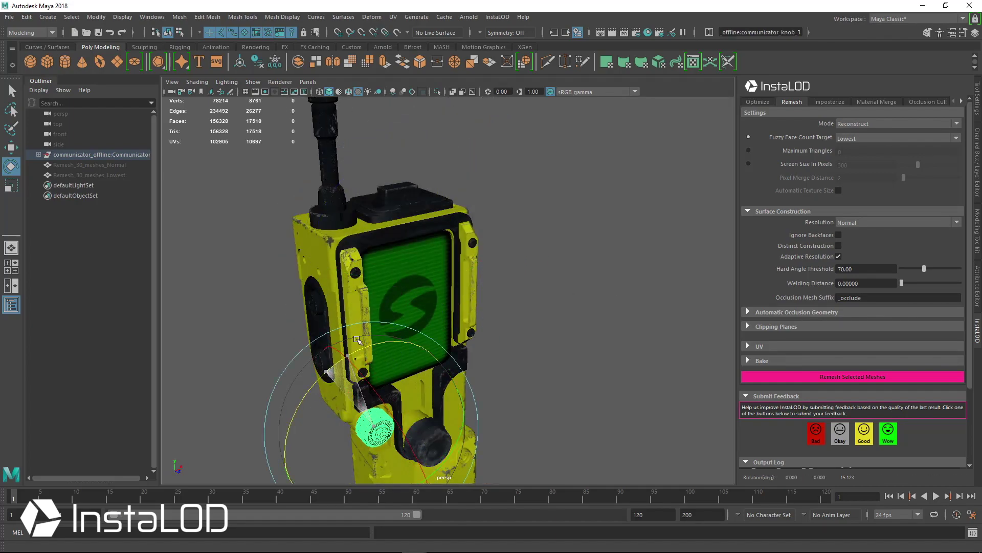
# - Try moving one of the original communicator's separate parts away from the body, and undo the move
pyautogui.scroll(-4, 550, 363)
pyautogui.keyDown('alt'); pyautogui.moveTo(551, 364); pyautogui.dragTo(430, 296); pyautogui.keyUp('alt')
pyautogui.keyDown('alt'); pyautogui.moveTo(429, 296); pyautogui.dragTo(491, 359, button='middle'); pyautogui.keyUp('alt')
pyautogui.press('q')
pyautogui.click(419, 212)
pyautogui.click(474, 269)
pyautogui.keyDown('alt'); pyautogui.moveTo(491, 271); pyautogui.dragTo(441, 241); pyautogui.keyUp('alt')
pyautogui.press('w')
pyautogui.moveTo(382, 213); pyautogui.dragTo(495, 184)
pyautogui.hotkey('ctrl', 'z')
# - Try shifting another separate part near the communicator's screen, and undo the shift
pyautogui.keyDown('alt'); pyautogui.moveTo(503, 285); pyautogui.dragTo(548, 309); pyautogui.keyUp('alt')
pyautogui.scroll(2, 462, 270)
pyautogui.keyDown('alt'); pyautogui.moveTo(462, 270); pyautogui.dragTo(438, 200, button='middle'); pyautogui.keyUp('alt')
pyautogui.press('q')
pyautogui.click(489, 237)
pyautogui.press('w')
pyautogui.moveTo(545, 254)
pyautogui.mouseDown()
pyautogui.moveTo(631, 276)
pyautogui.moveTo(552, 256)
pyautogui.mouseUp()
pyautogui.hotkey('ctrl', 'z')
pyautogui.keyDown('alt'); pyautogui.moveTo(635, 349); pyautogui.dragTo(649, 324); pyautogui.keyUp('alt')
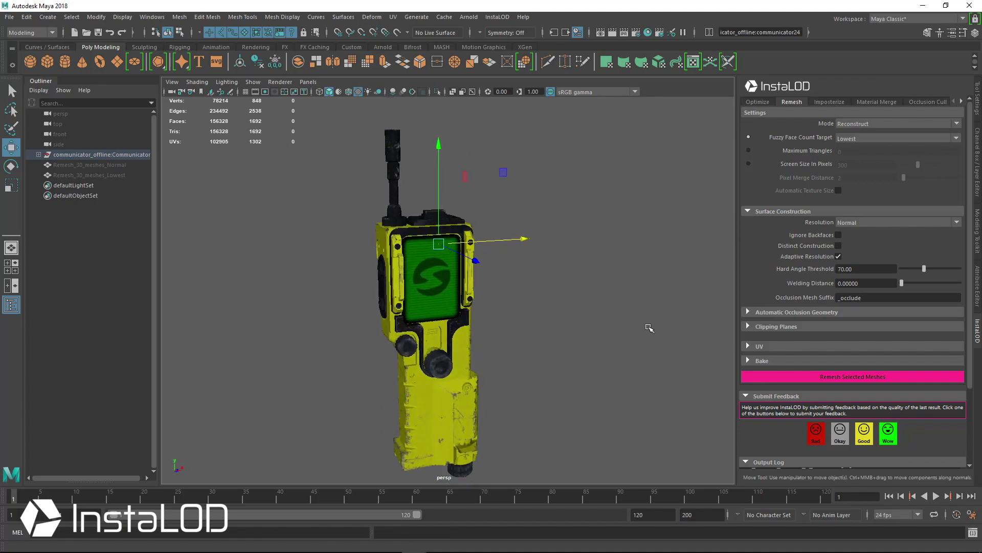
# - Set the fuzzy face count target to Normal
pyautogui.click(865, 137)
pyautogui.click(867, 166)
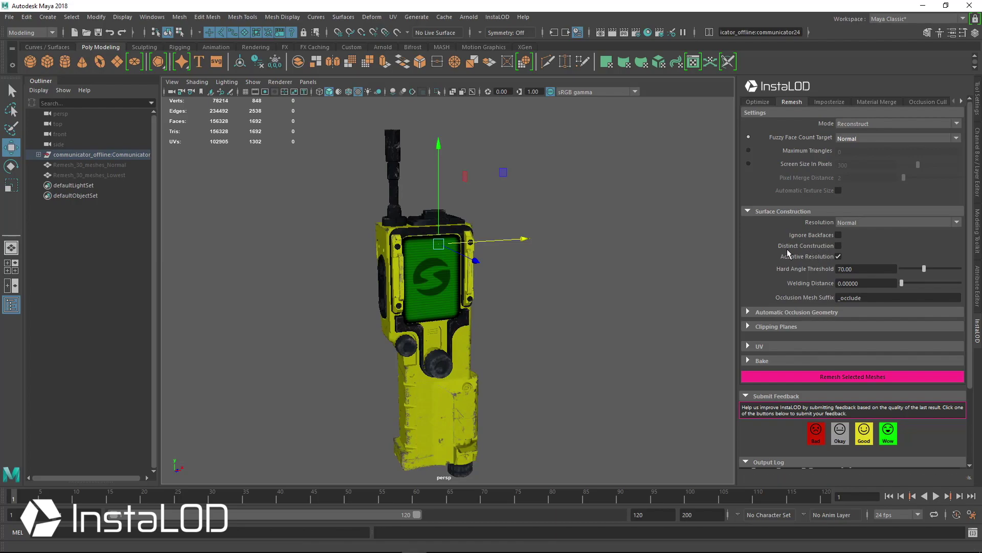
pyautogui.moveTo(785, 248)
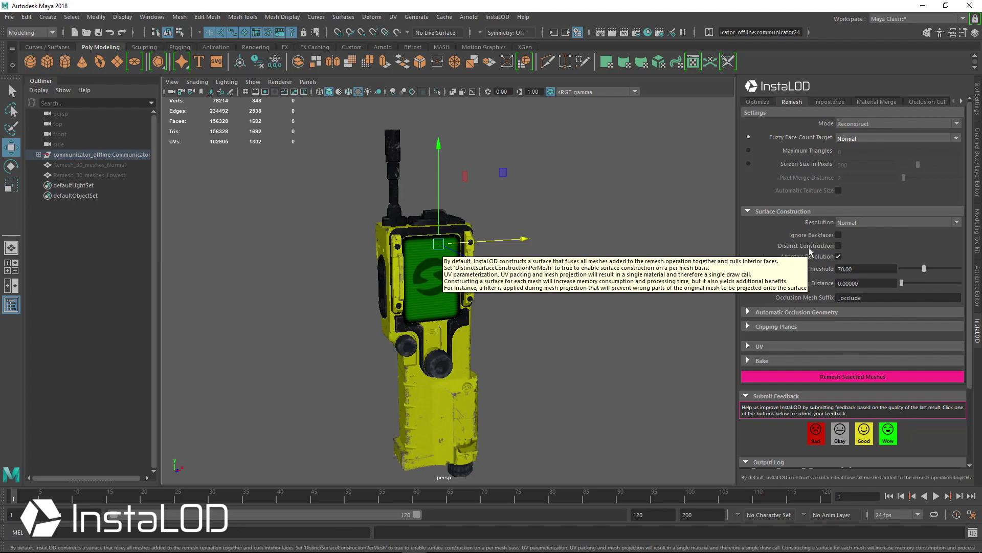
# - Enable Distinct Construction in the remesh surface construction settings
pyautogui.click(838, 247)
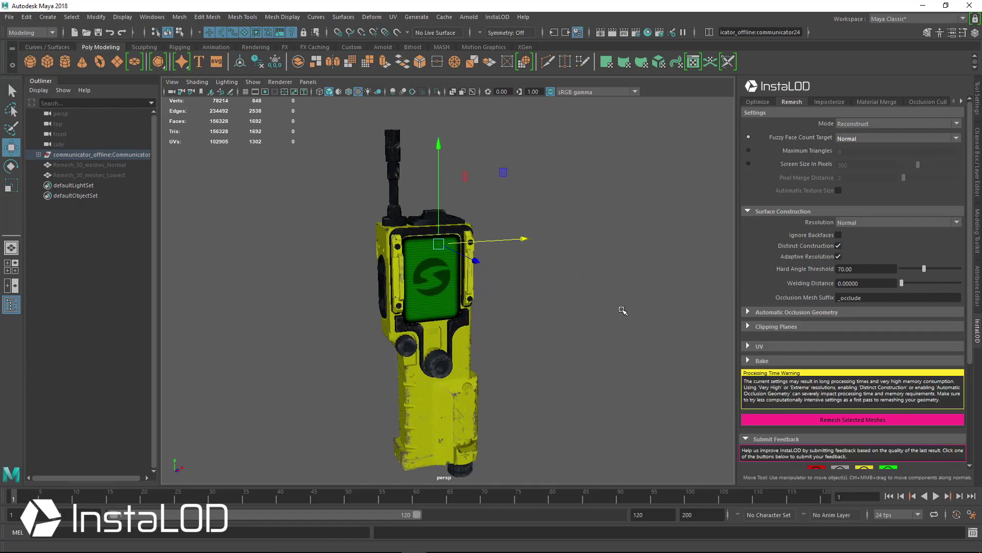
# - Examine the original communicator's separate meshes one by one, including the clips, top piece, antenna and body
pyautogui.click(402, 272)
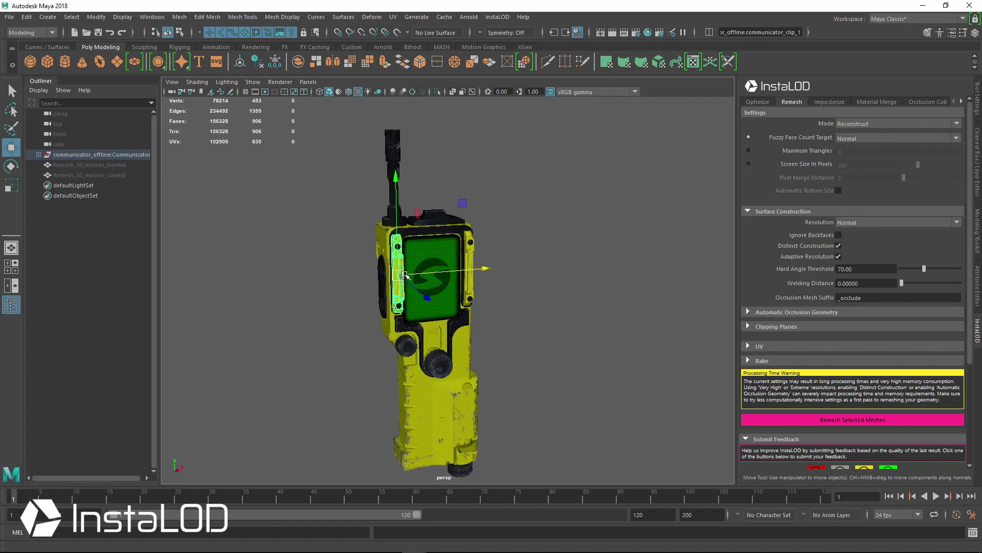
pyautogui.click(470, 254)
pyautogui.click(435, 218)
pyautogui.click(393, 204)
pyautogui.click(397, 243)
pyautogui.click(413, 336)
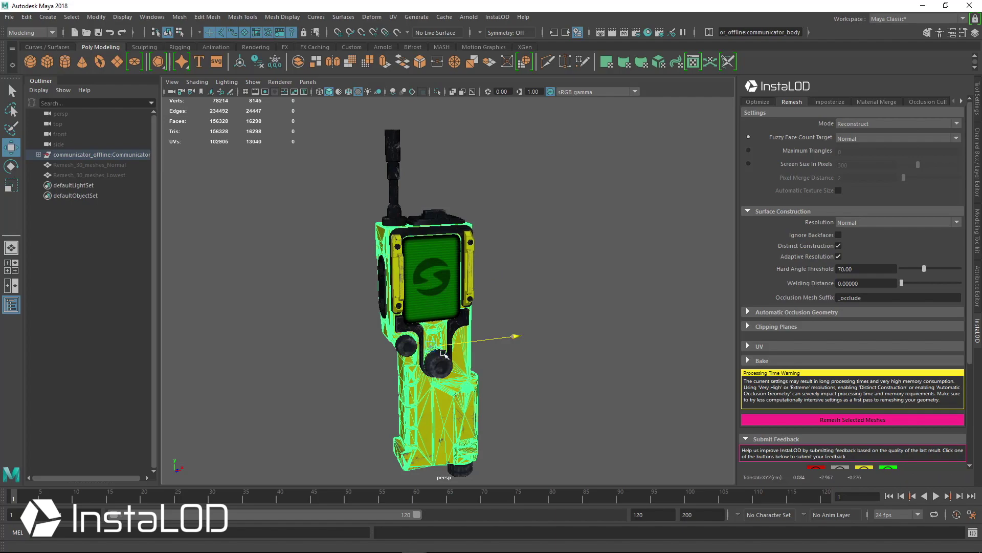
pyautogui.click(411, 339)
pyautogui.keyDown('alt'); pyautogui.moveTo(455, 350); pyautogui.dragTo(453, 327); pyautogui.keyUp('alt')
pyautogui.press('e')
pyautogui.press('q')
pyautogui.press('e')
pyautogui.press('q')
# - Try moving the original communicator's side screw plate away from the body, and undo the move
pyautogui.keyDown('alt'); pyautogui.moveTo(582, 327); pyautogui.dragTo(464, 266); pyautogui.keyUp('alt')
pyautogui.click(515, 277)
pyautogui.click(461, 265)
pyautogui.keyDown('alt'); pyautogui.moveTo(538, 283); pyautogui.dragTo(544, 283, button='right'); pyautogui.keyUp('alt')
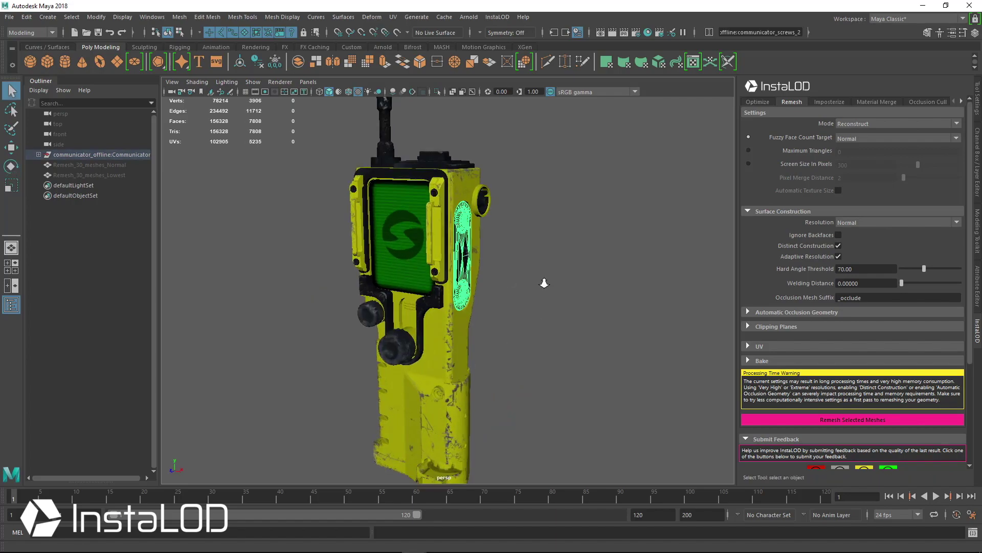
pyautogui.keyDown('alt'); pyautogui.moveTo(469, 282); pyautogui.dragTo(434, 273); pyautogui.keyUp('alt')
pyautogui.press('w')
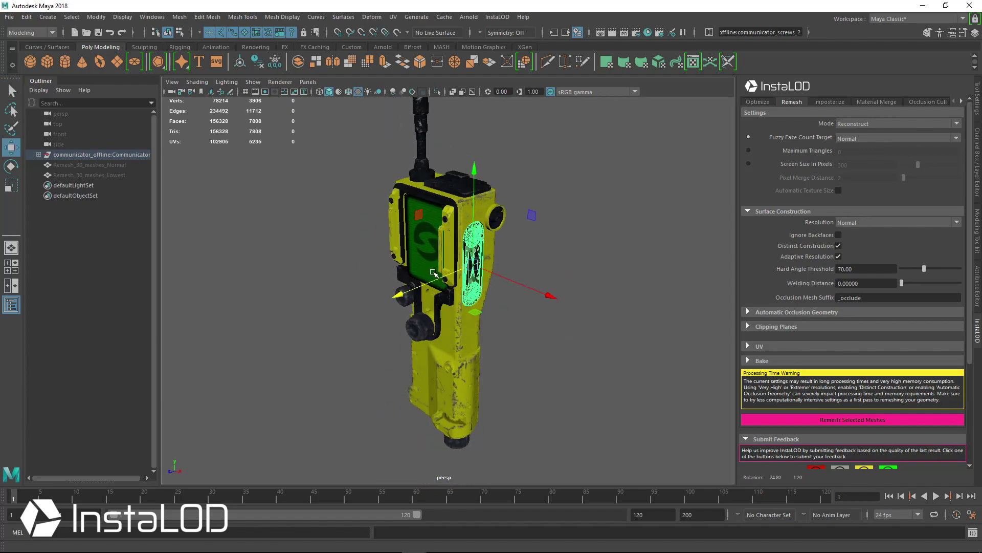
pyautogui.scroll(3, 434, 272)
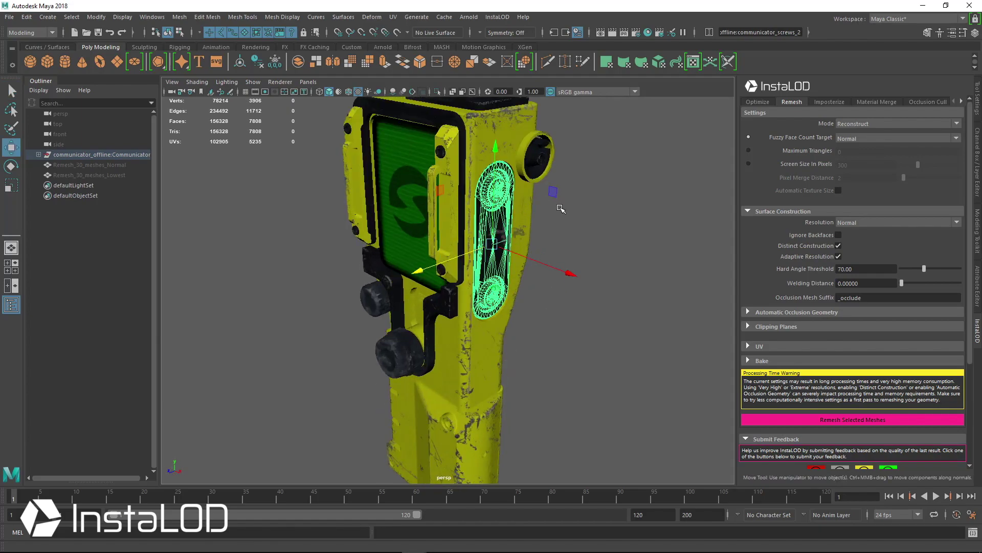
pyautogui.moveTo(564, 279); pyautogui.dragTo(563, 258)
pyautogui.click(494, 182)
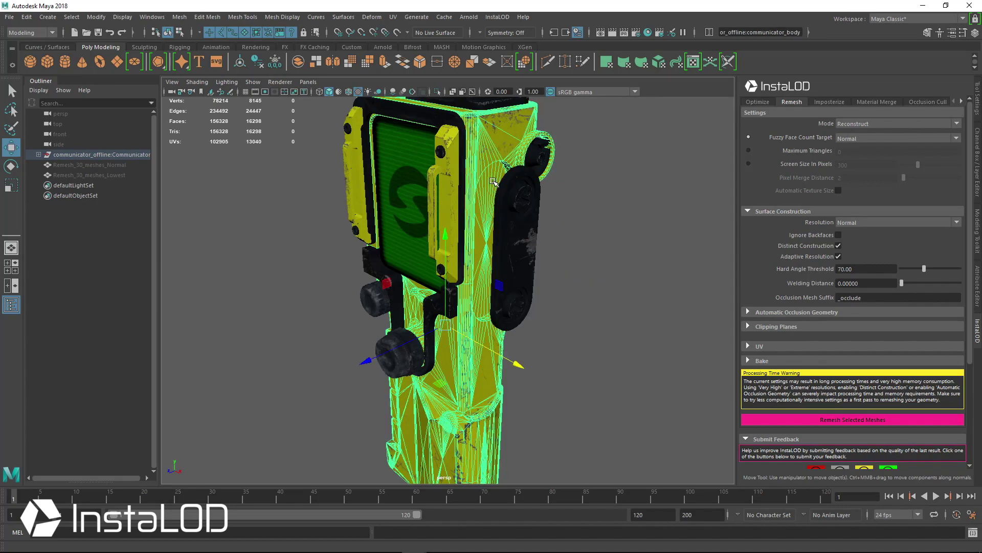
pyautogui.hotkey('ctrl', 'z')
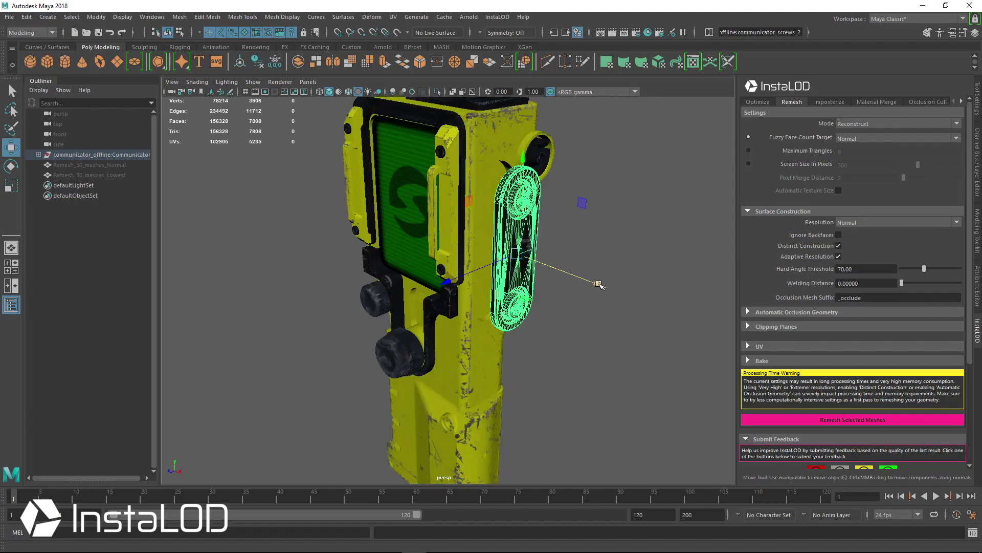
pyautogui.hotkey('ctrl', 'z')
# - Remesh the whole original communicator with Distinct Construction and the Normal face count target
pyautogui.keyDown('alt'); pyautogui.moveTo(641, 298); pyautogui.dragTo(668, 298); pyautogui.keyUp('alt')
pyautogui.keyDown('alt'); pyautogui.moveTo(668, 299); pyautogui.dragTo(529, 302, button='right'); pyautogui.keyUp('alt')
pyautogui.keyDown('alt'); pyautogui.moveTo(523, 303); pyautogui.dragTo(529, 301); pyautogui.keyUp('alt')
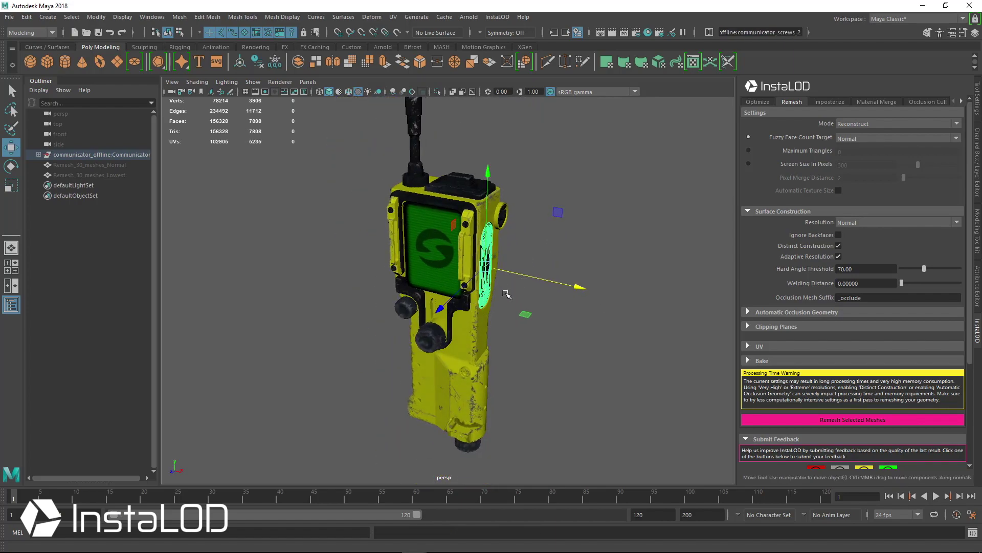
pyautogui.keyDown('alt'); pyautogui.moveTo(586, 311); pyautogui.dragTo(481, 273); pyautogui.keyUp('alt')
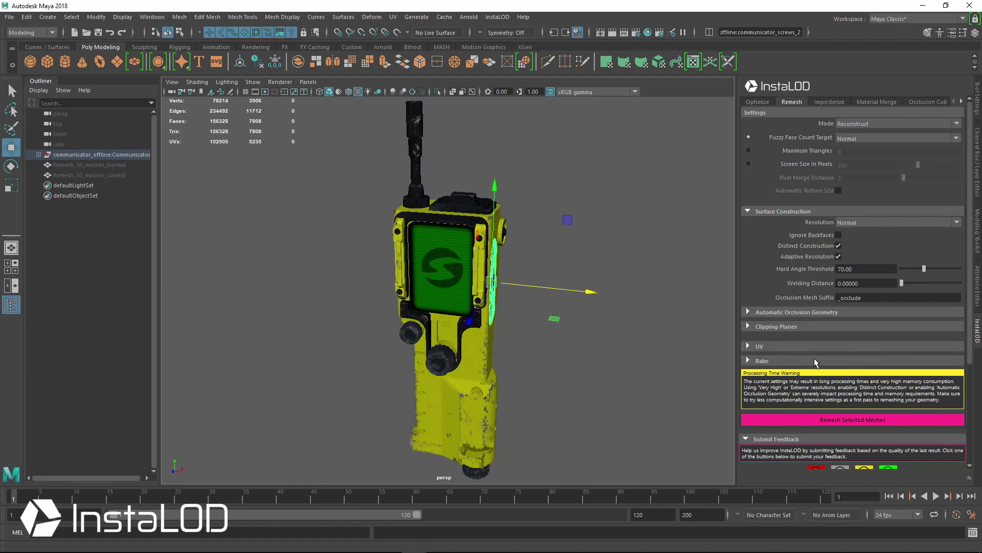
pyautogui.scroll(-3, 858, 355)
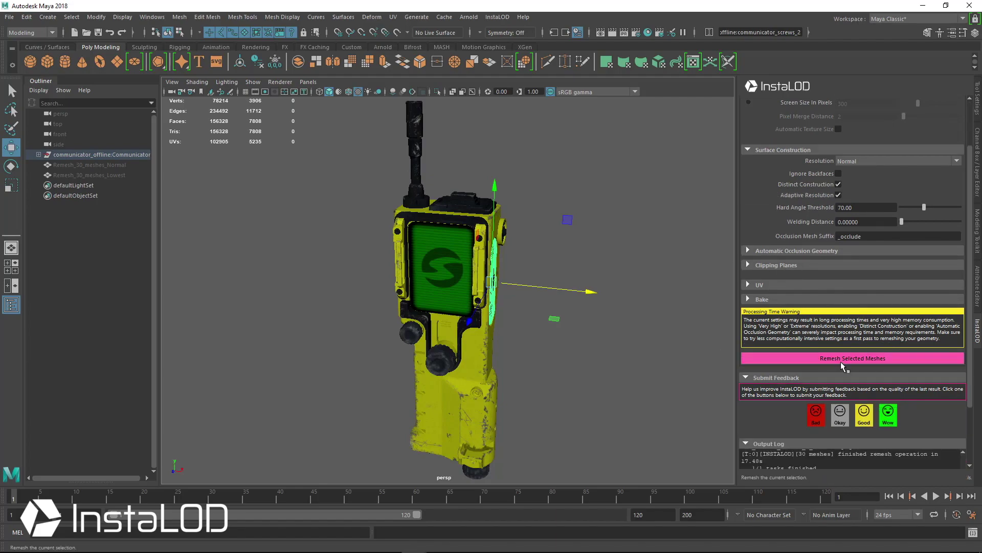
pyautogui.click(102, 154)
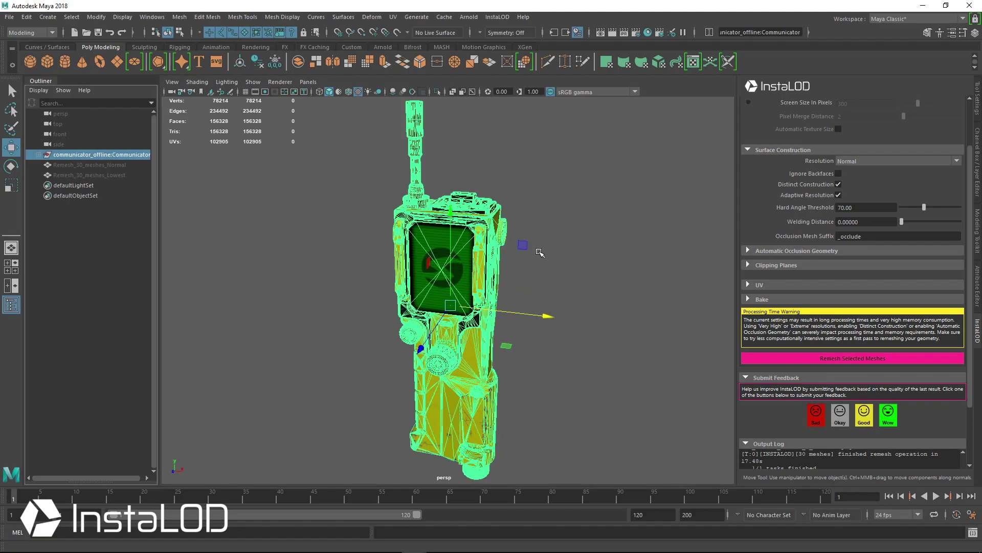
pyautogui.click(852, 358)
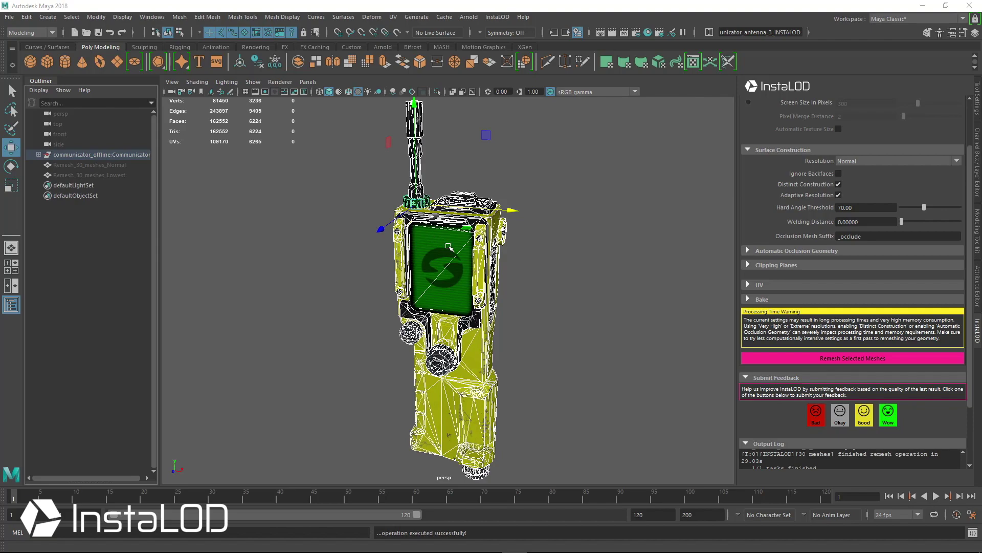
# - Group the newly remeshed parts and move the group beside the original communicator
pyautogui.keyDown('alt'); pyautogui.moveTo(517, 264); pyautogui.dragTo(521, 261); pyautogui.keyUp('alt')
pyautogui.hotkey('ctrl', 'g')
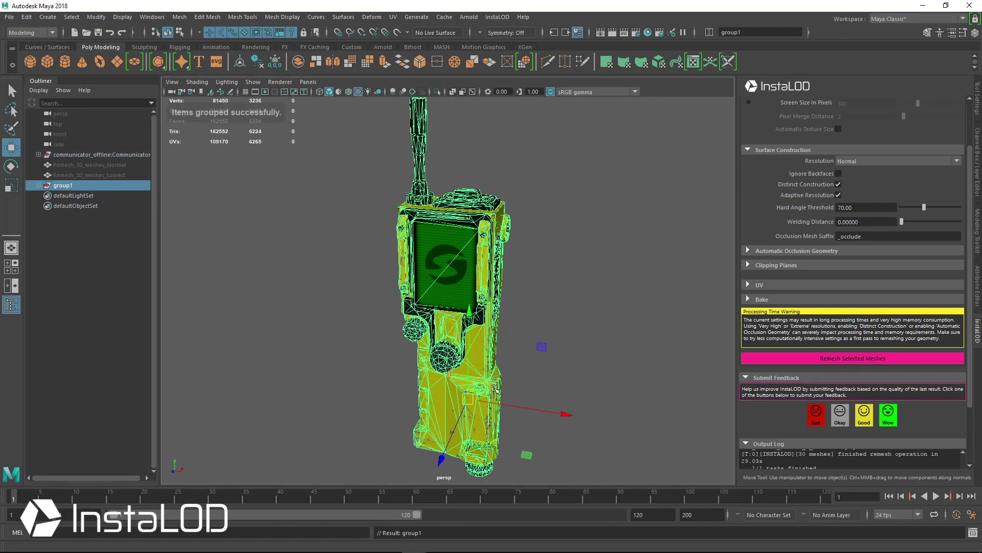
pyautogui.moveTo(567, 414); pyautogui.dragTo(730, 440)
# - Expand the new group and the list's width to review the names of the individual remeshed parts
pyautogui.click(40, 185)
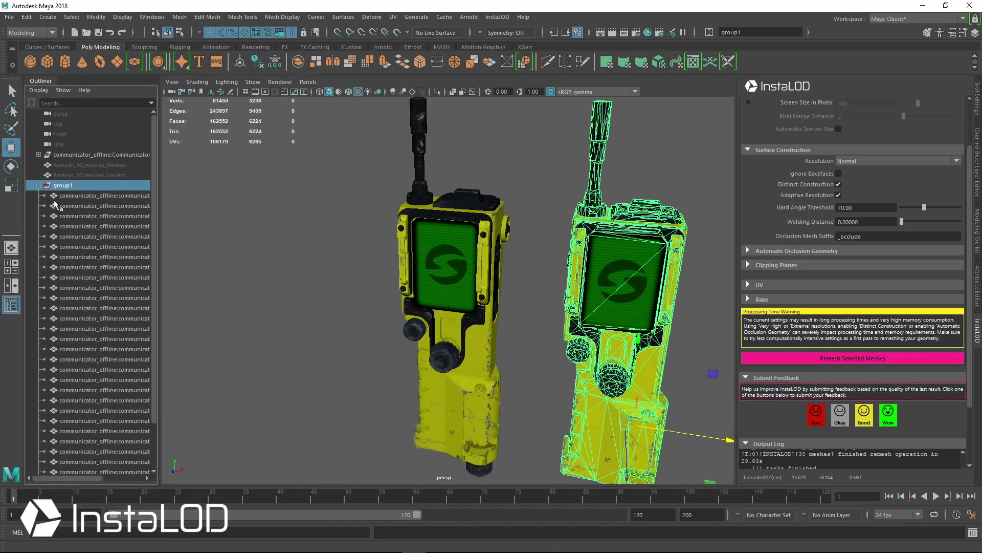
pyautogui.moveTo(159, 211); pyautogui.dragTo(299, 211)
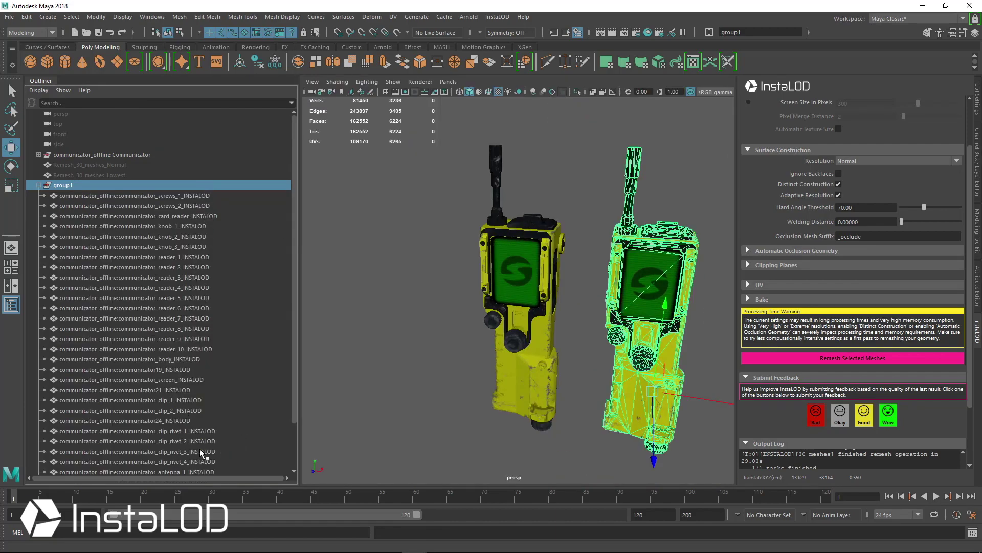
pyautogui.click(171, 277)
pyautogui.click(168, 349)
pyautogui.click(177, 421)
pyautogui.moveTo(294, 333)
pyautogui.mouseDown()
pyautogui.moveTo(300, 327)
pyautogui.moveTo(301, 338)
pyautogui.mouseUp()
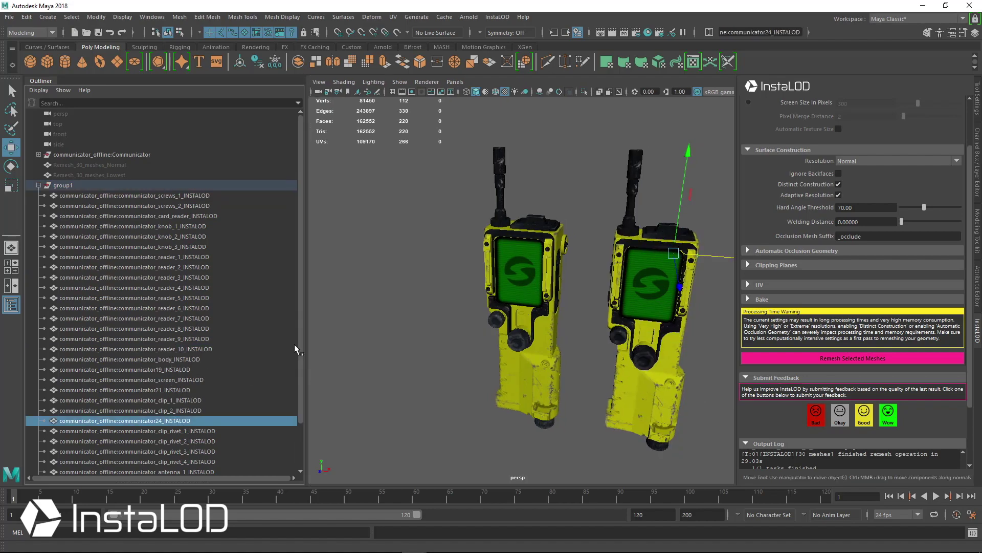
# - Compare the original part hierarchy with the remeshed group, selecting communicator_knob_2 and its _INSTALOD counterpart
pyautogui.click(39, 154)
pyautogui.click(180, 167)
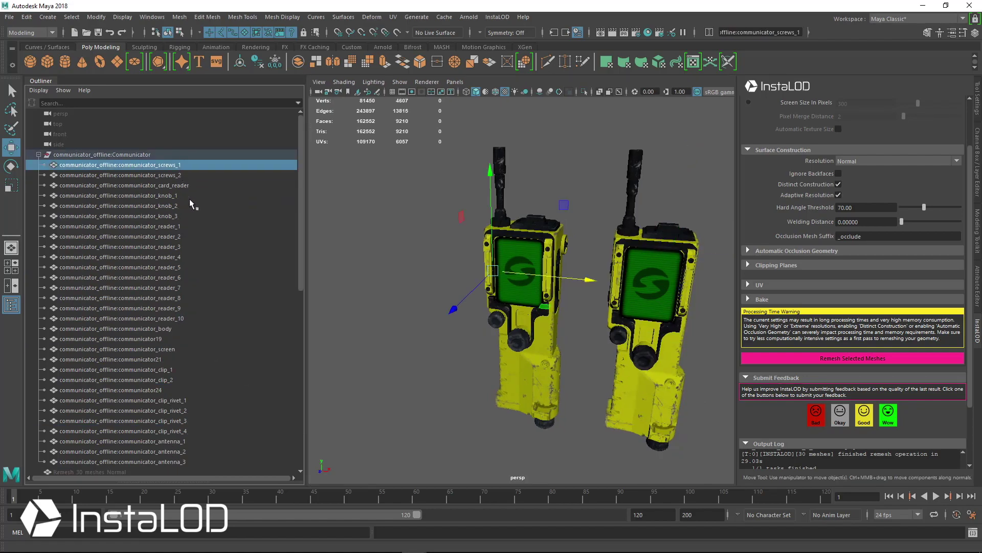
pyautogui.click(183, 195)
pyautogui.click(173, 207)
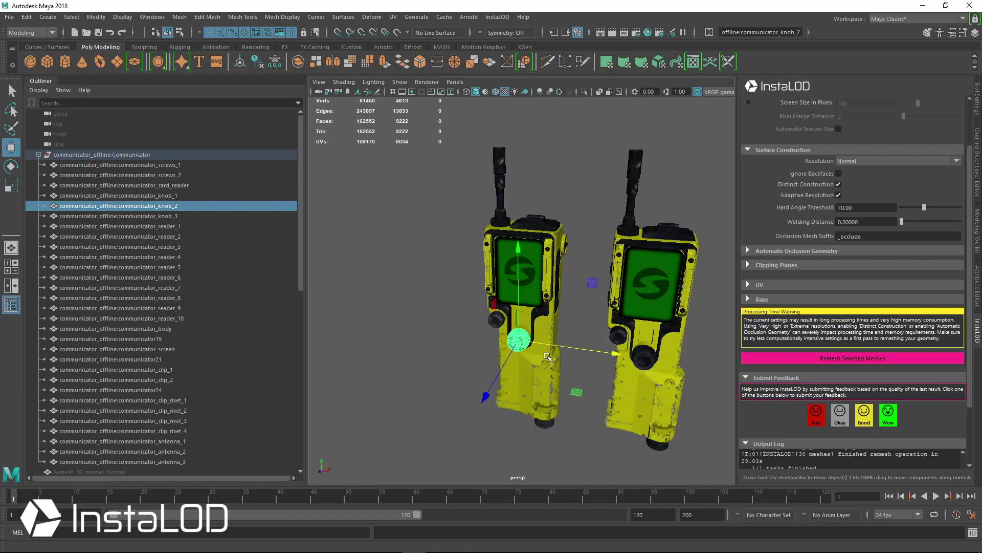
pyautogui.scroll(-10, 225, 221)
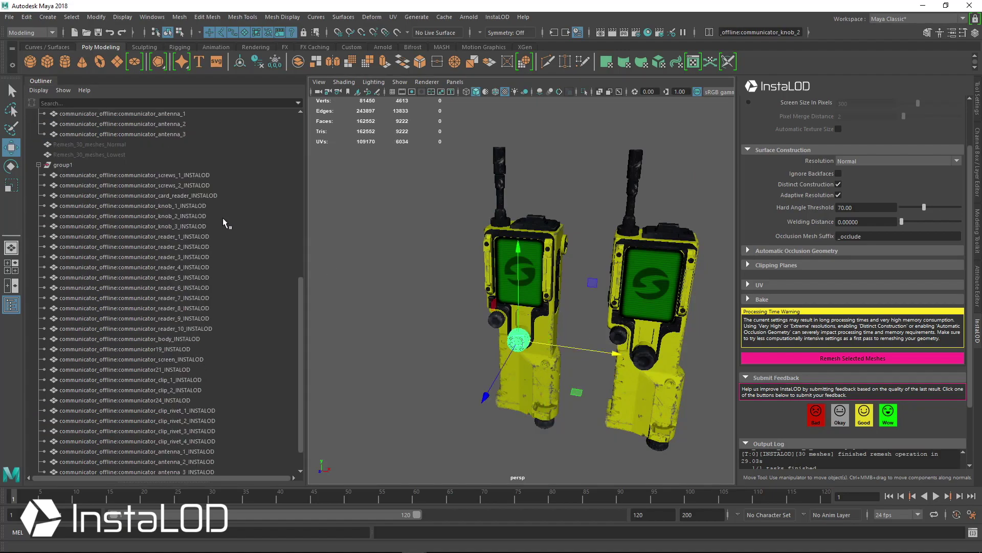
pyautogui.click(197, 217)
pyautogui.keyDown('alt'); pyautogui.moveTo(572, 364); pyautogui.dragTo(407, 323); pyautogui.keyUp('alt')
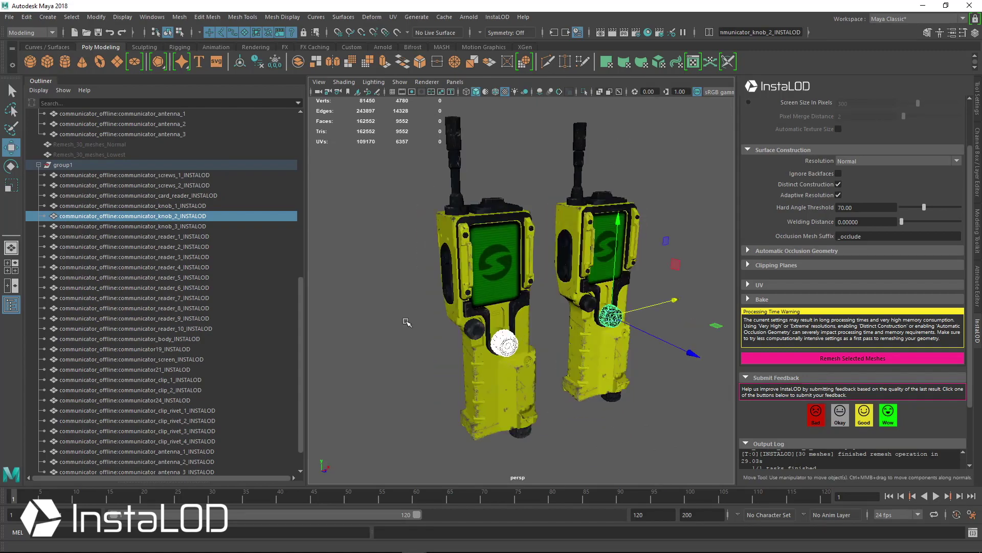
# - Frame the remeshed communicator's central front knob and examine the knobs as separate parts with the Rotate tool
pyautogui.moveTo(307, 192); pyautogui.dragTo(192, 193)
pyautogui.keyDown('alt'); pyautogui.moveTo(514, 334); pyautogui.dragTo(482, 336); pyautogui.keyUp('alt')
pyautogui.click(408, 343)
pyautogui.click(577, 344)
pyautogui.press('f')
pyautogui.press('e')
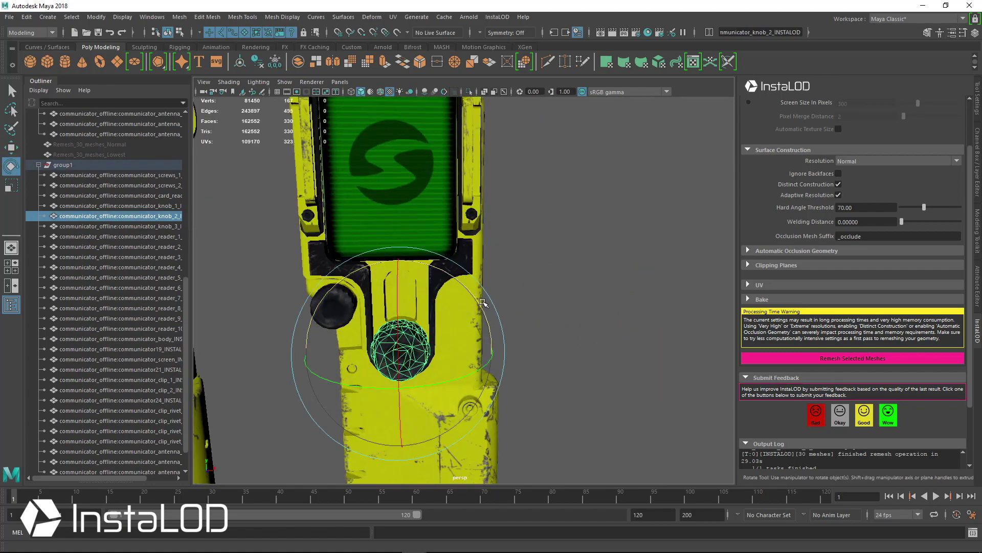
pyautogui.press('q')
pyautogui.keyDown('alt'); pyautogui.moveTo(388, 353); pyautogui.dragTo(330, 354); pyautogui.keyUp('alt')
pyautogui.click(423, 362)
pyautogui.press('e')
pyautogui.click(373, 285)
pyautogui.press('q')
# - Try lifting all antenna parts off the original and remeshed communicators together to compare their bases and sockets
pyautogui.keyDown('alt'); pyautogui.moveTo(374, 287); pyautogui.dragTo(477, 298); pyautogui.keyUp('alt')
pyautogui.keyDown('shift'); pyautogui.click(485, 295); pyautogui.keyUp('shift')
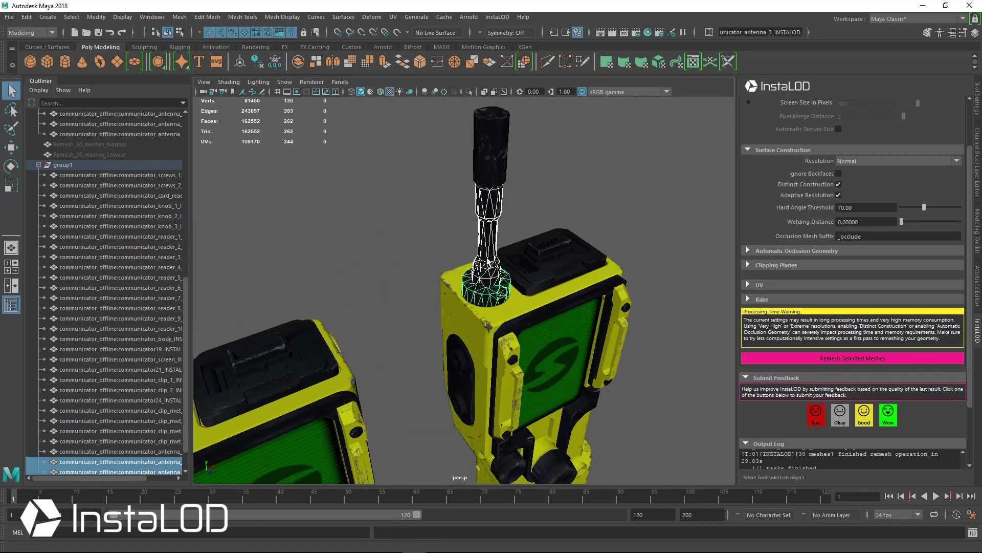
pyautogui.keyDown('shift'); pyautogui.click(488, 262); pyautogui.keyUp('shift')
pyautogui.keyDown('shift'); pyautogui.click(492, 175); pyautogui.keyUp('shift')
pyautogui.keyDown('shift'); pyautogui.click(486, 247); pyautogui.keyUp('shift')
pyautogui.keyDown('alt'); pyautogui.moveTo(501, 252); pyautogui.dragTo(652, 212, button='middle'); pyautogui.keyUp('alt')
pyautogui.keyDown('shift'); pyautogui.click(353, 369); pyautogui.keyUp('shift')
pyautogui.keyDown('shift'); pyautogui.click(333, 302); pyautogui.keyUp('shift')
pyautogui.keyDown('shift'); pyautogui.click(325, 240); pyautogui.keyUp('shift')
pyautogui.keyDown('alt'); pyautogui.moveTo(325, 240); pyautogui.dragTo(296, 85); pyautogui.keyUp('alt')
pyautogui.press('w')
pyautogui.keyDown('alt'); pyautogui.moveTo(383, 172); pyautogui.dragTo(410, 189); pyautogui.keyUp('alt')
pyautogui.keyDown('alt'); pyautogui.moveTo(410, 188); pyautogui.dragTo(456, 214, button='right'); pyautogui.keyUp('alt')
pyautogui.keyDown('alt'); pyautogui.moveTo(455, 215); pyautogui.dragTo(507, 266); pyautogui.keyUp('alt')
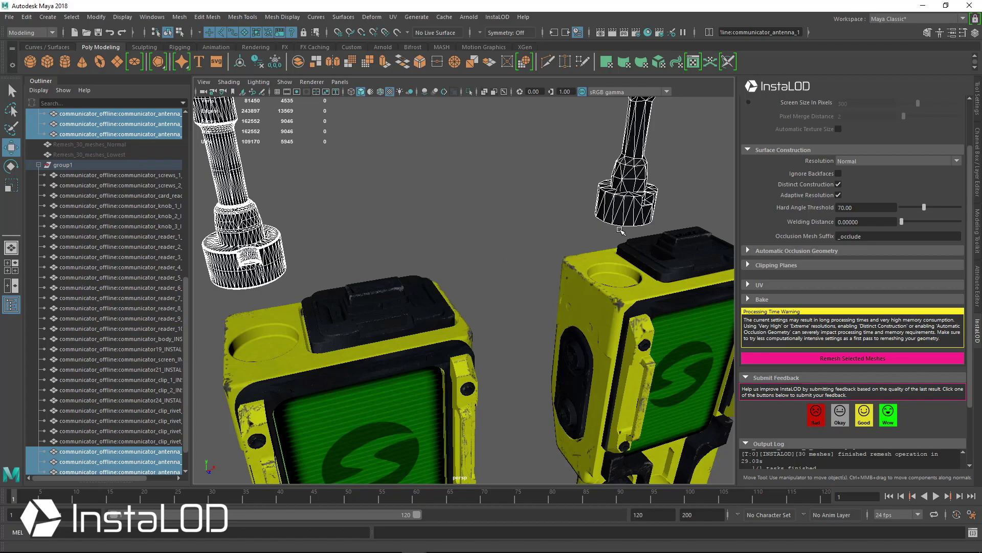
pyautogui.click(627, 197)
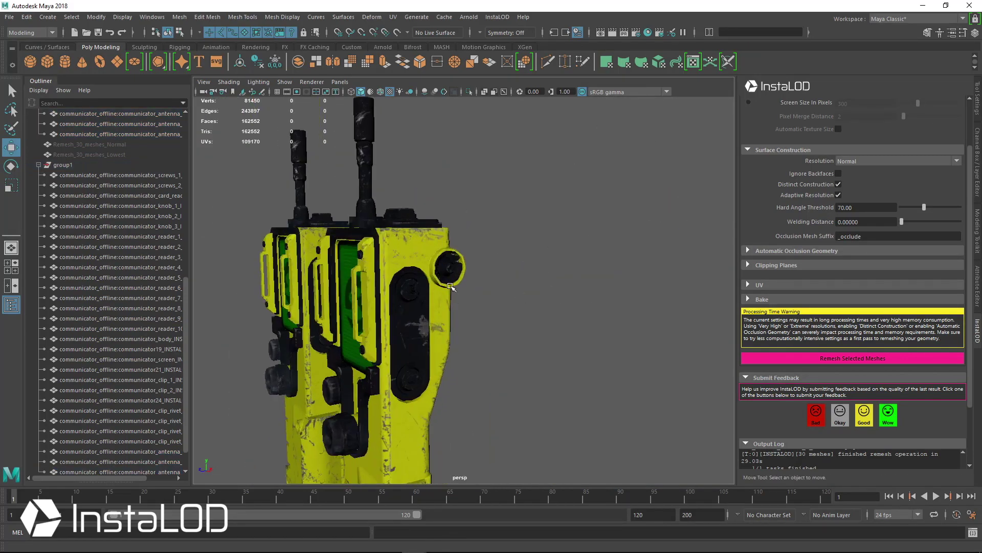
# - Try moving the remeshed side screw plate away from the body, undo the move, and select the remeshed group
pyautogui.click(62, 186)
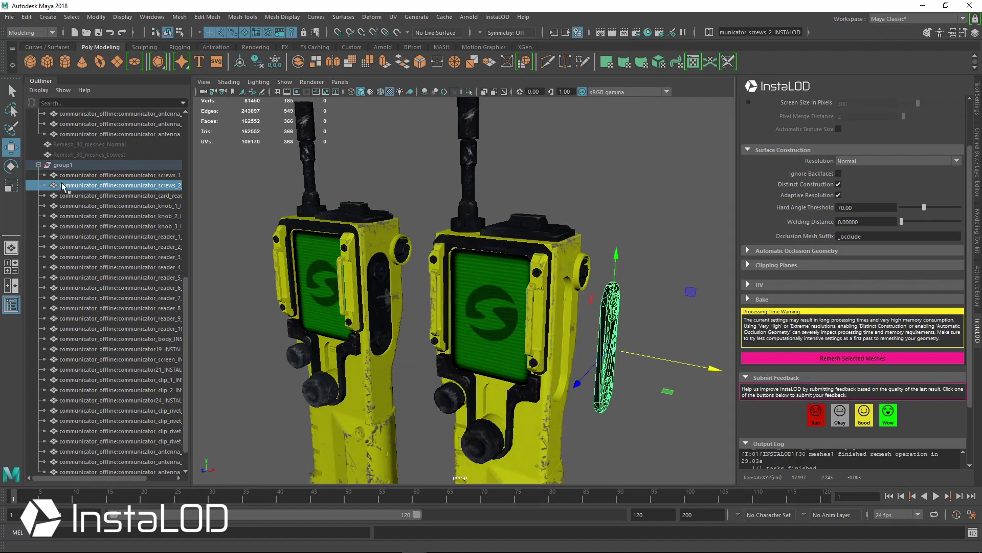
pyautogui.hotkey('ctrl', 'z')
pyautogui.click(100, 442)
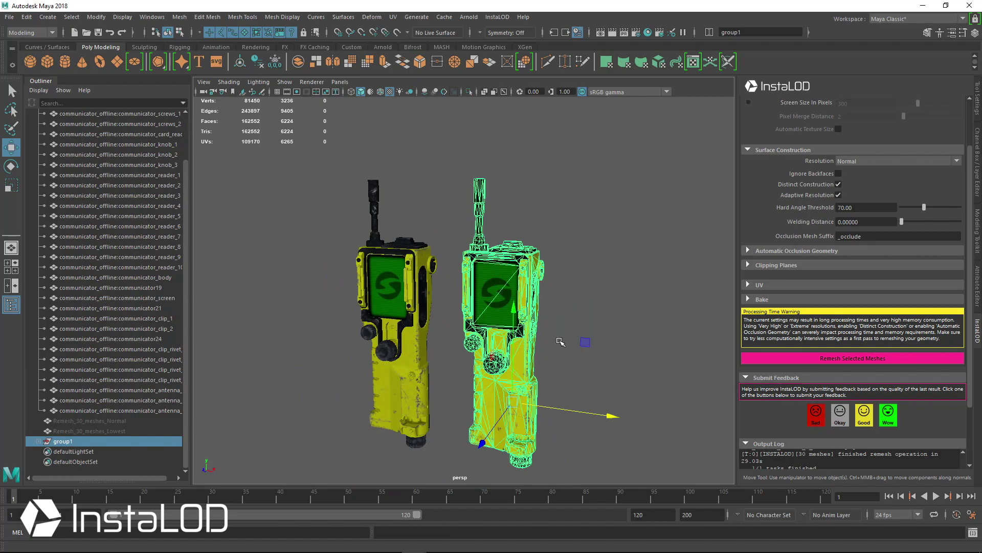
# - Show the hidden Remesh_30_meshes_Normal mesh and move it to the far side of the grouped remesh
pyautogui.scroll(2, 861, 233)
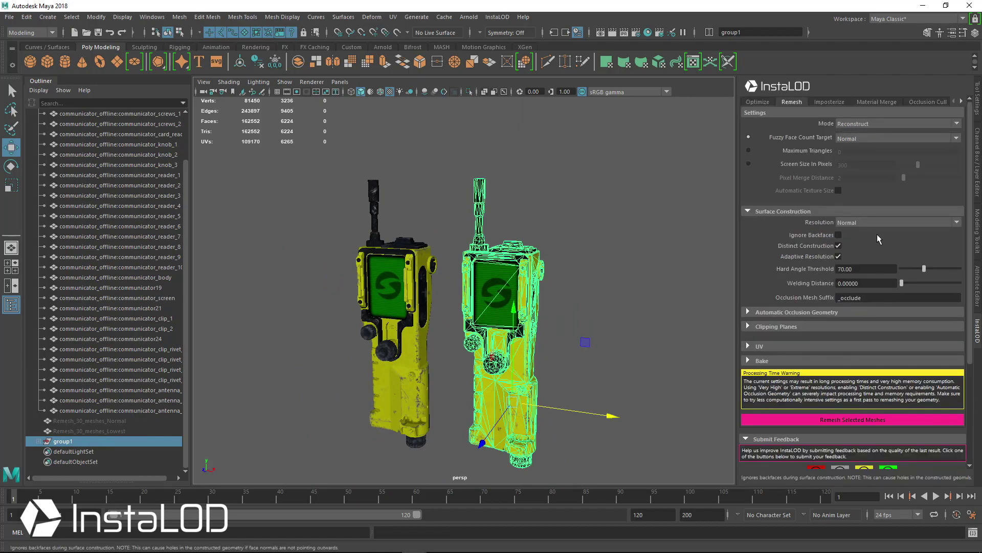
pyautogui.click(127, 421)
pyautogui.moveTo(560, 303); pyautogui.dragTo(701, 312)
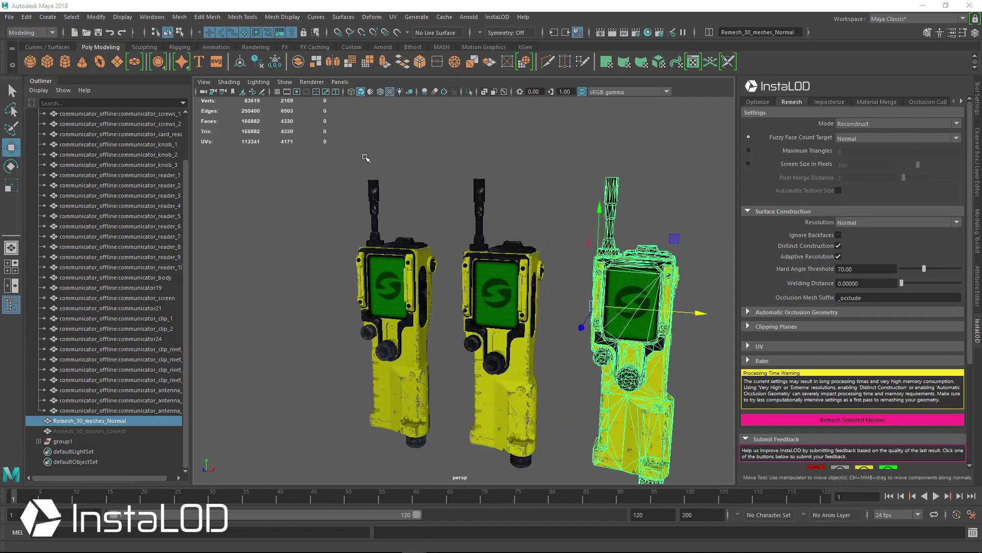
# - Compare the original communicator, the distinct-construction group and Remesh_30_meshes_Normal, checking the group's wireframe, individual parts and front knob
pyautogui.click(90, 442)
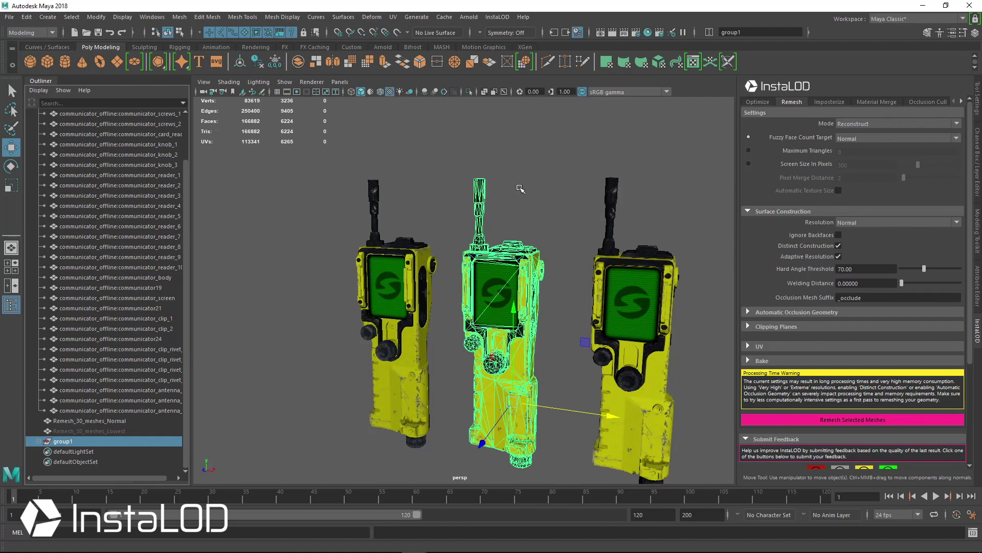
pyautogui.click(409, 283)
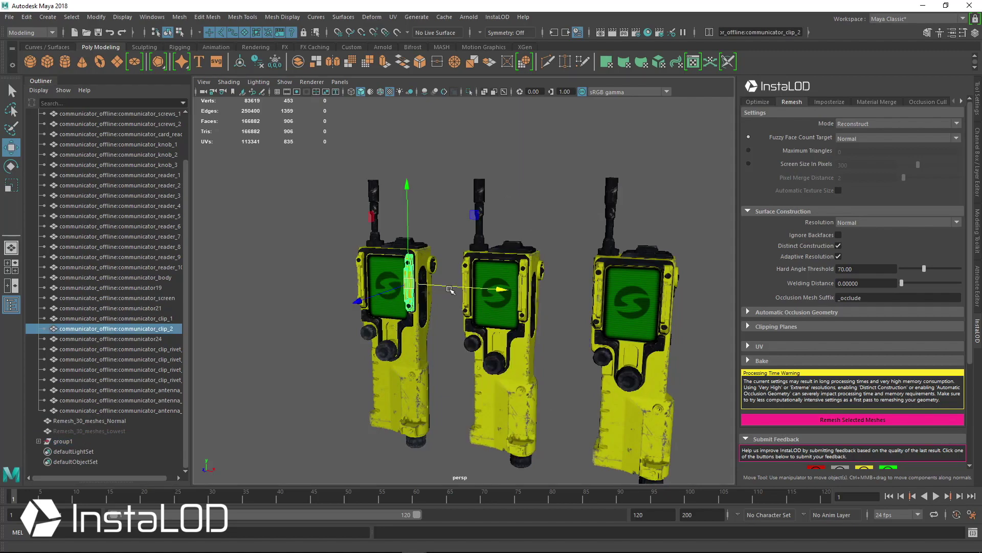
pyautogui.click(543, 270)
pyautogui.keyDown('alt'); pyautogui.moveTo(496, 270); pyautogui.dragTo(404, 259, button='middle'); pyautogui.keyUp('alt')
pyautogui.keyDown('alt'); pyautogui.moveTo(404, 259); pyautogui.dragTo(516, 284, button='right'); pyautogui.keyUp('alt')
pyautogui.scroll(1, 515, 284)
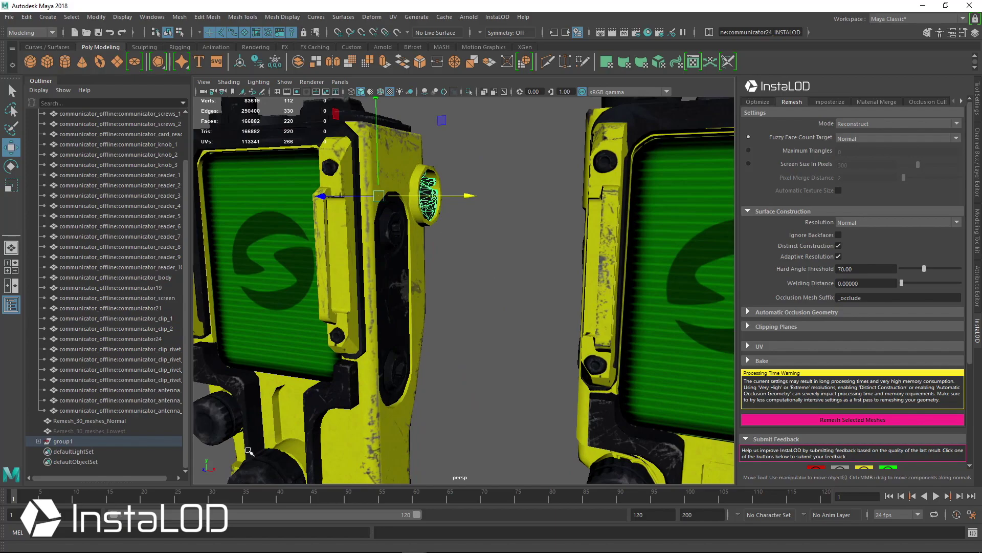
pyautogui.click(77, 442)
pyautogui.scroll(-4, 268, 160)
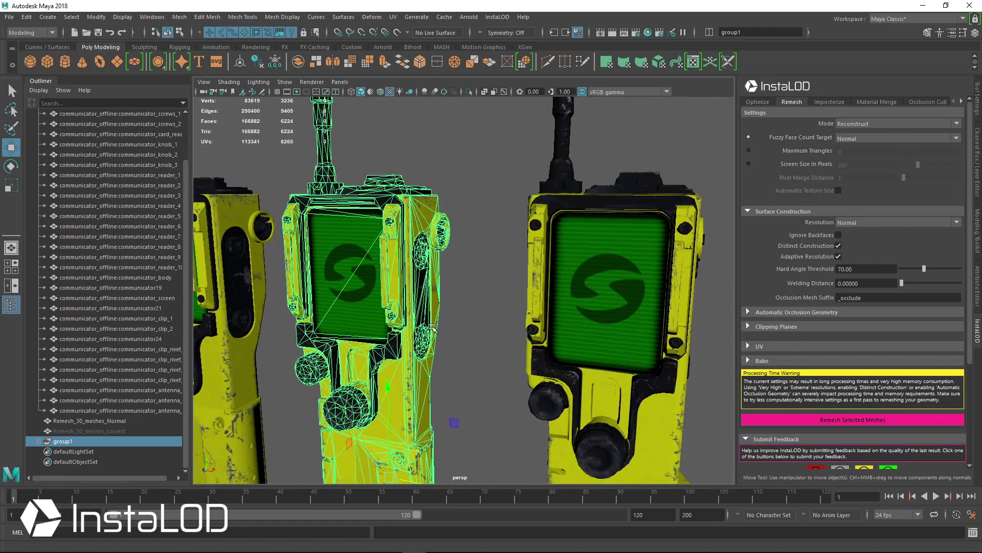
pyautogui.keyDown('alt'); pyautogui.moveTo(345, 174); pyautogui.dragTo(281, 134); pyautogui.keyUp('alt')
pyautogui.scroll(-2, 281, 134)
pyautogui.keyDown('alt'); pyautogui.moveTo(419, 192); pyautogui.dragTo(558, 360); pyautogui.keyUp('alt')
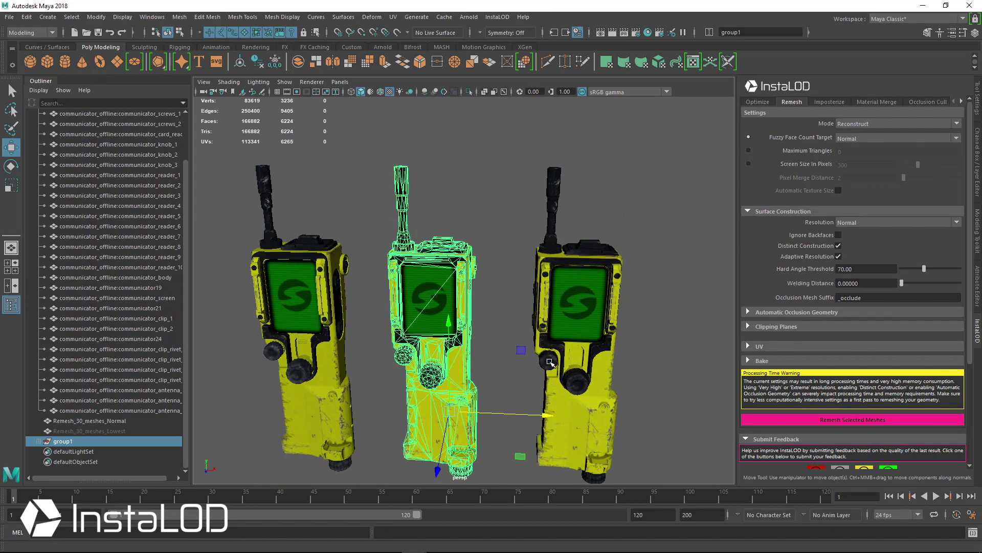
pyautogui.click(422, 380)
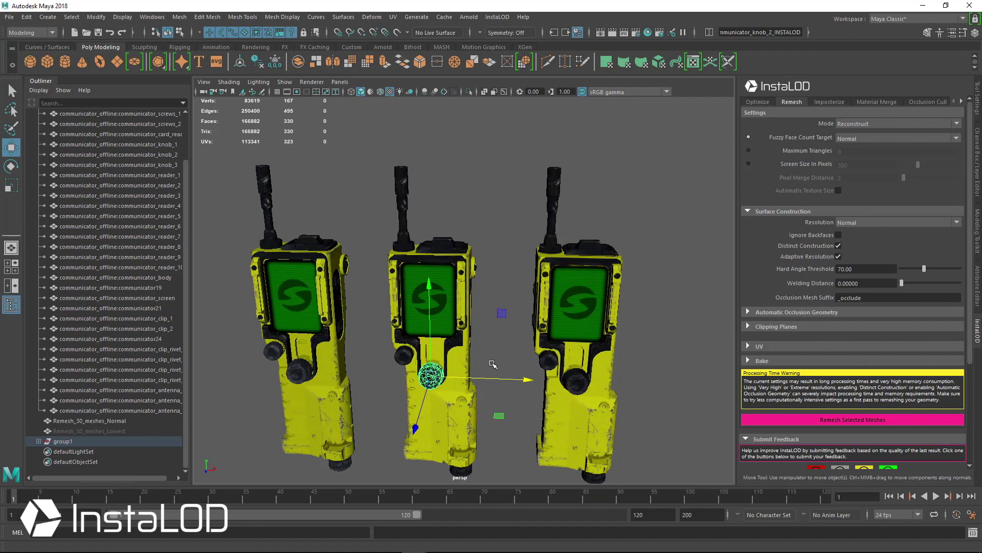
# - Display the three communicators untextured with wireframe on shaded to compare their surface topology
pyautogui.click(390, 91)
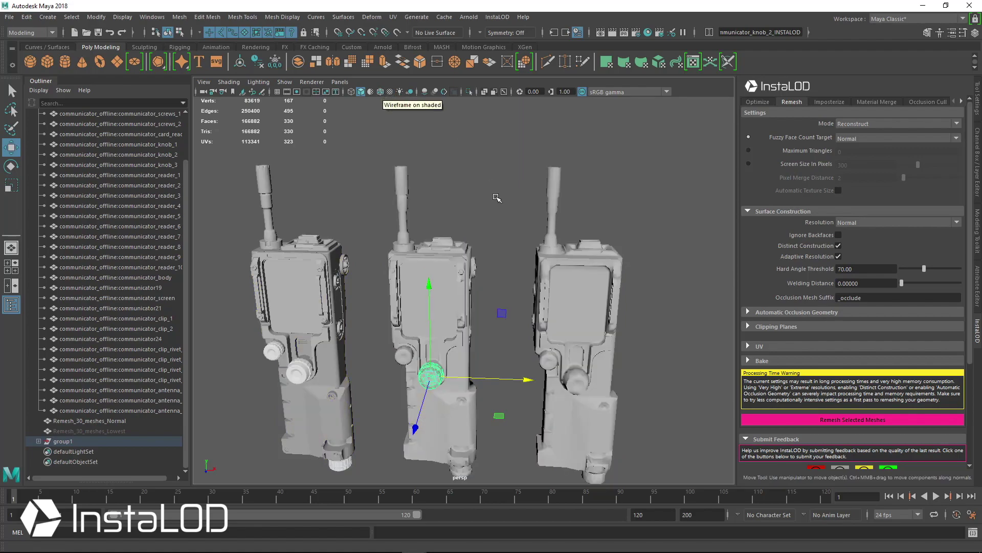
pyautogui.keyDown('alt'); pyautogui.moveTo(496, 195); pyautogui.dragTo(477, 197); pyautogui.keyUp('alt')
pyautogui.scroll(-3, 478, 197)
pyautogui.click(609, 224)
pyautogui.moveTo(609, 223)
pyautogui.keyDown('alt'); pyautogui.mouseDown()
pyautogui.moveTo(520, 219)
pyautogui.moveTo(593, 222)
pyautogui.moveTo(548, 227)
pyautogui.moveTo(621, 231)
pyautogui.moveTo(435, 175)
pyautogui.moveTo(497, 447)
pyautogui.mouseUp(); pyautogui.keyUp('alt')
pyautogui.click(380, 91)
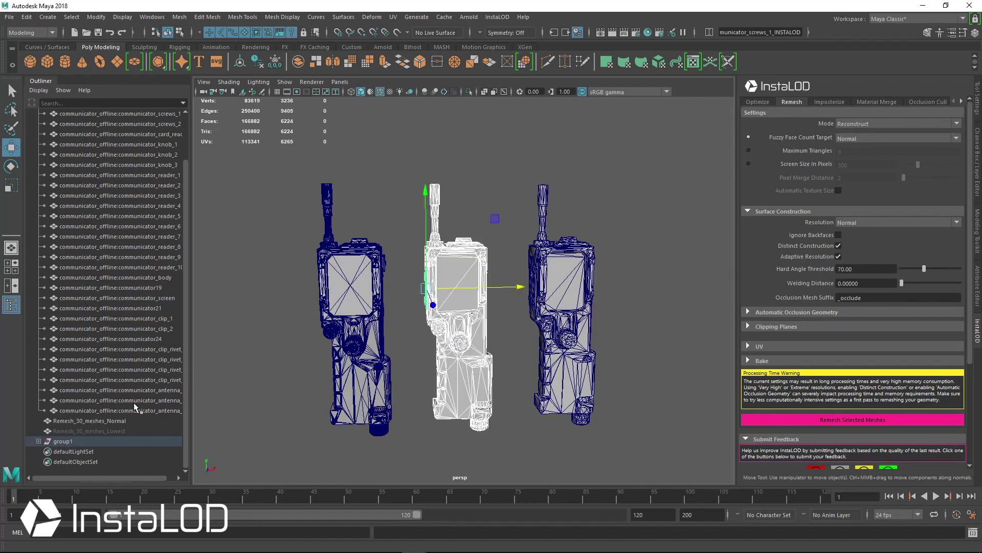
# - Select all parts of the middle distinct-construction remesh, examine their shared UV layout in the UV Editor, and close the editor
pyautogui.click(435, 198)
pyautogui.moveTo(408, 170); pyautogui.dragTo(504, 460)
pyautogui.click(693, 61)
pyautogui.scroll(-2, 292, 300)
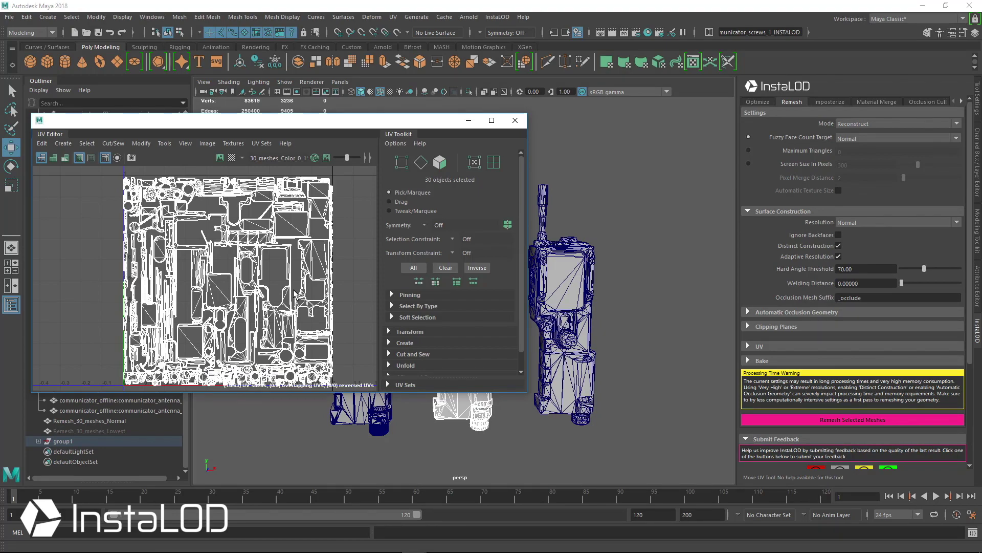
pyautogui.click(515, 120)
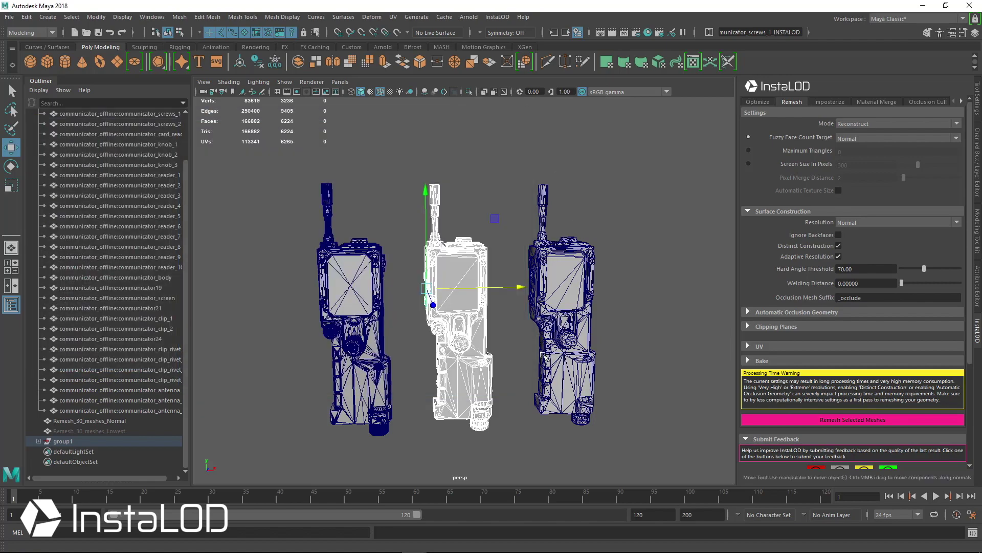
# - Restore textured shading without the wireframe overlay, clear the selection, and view the three communicators from an angle
pyautogui.click(437, 191)
pyautogui.moveTo(419, 173); pyautogui.dragTo(499, 481)
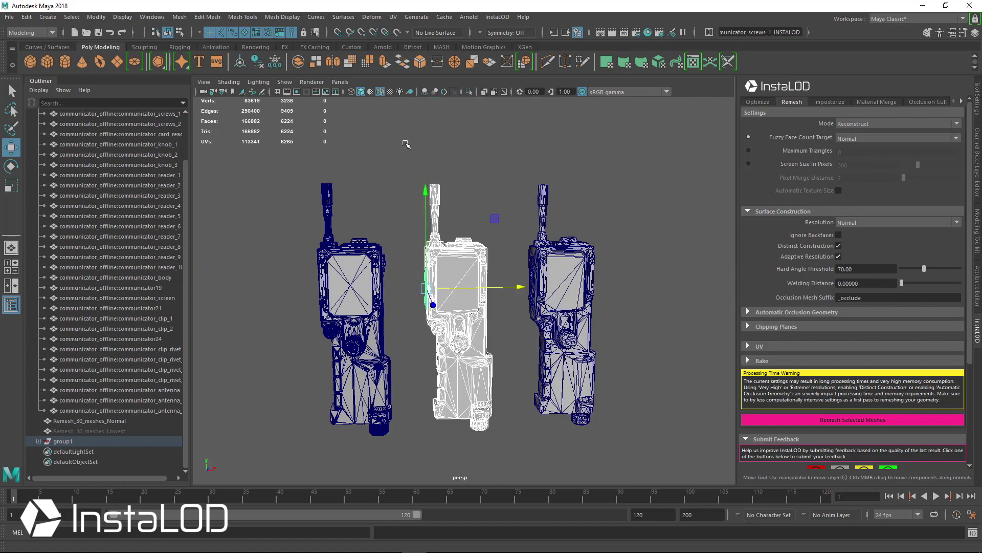
pyautogui.click(390, 92)
pyautogui.click(380, 92)
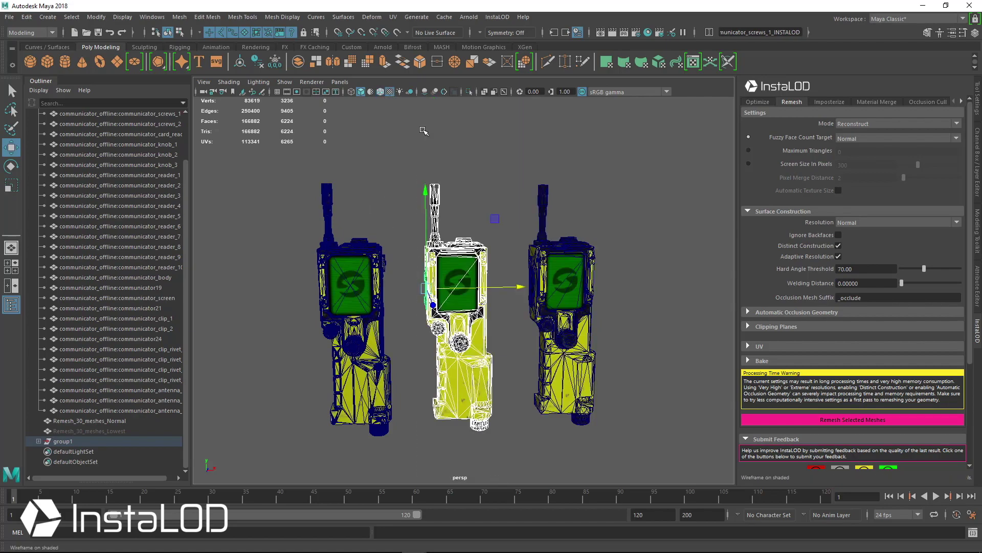
pyautogui.click(577, 164)
pyautogui.moveTo(572, 313)
pyautogui.keyDown('alt'); pyautogui.mouseDown()
pyautogui.moveTo(610, 314)
pyautogui.moveTo(563, 307)
pyautogui.mouseUp(); pyautogui.keyUp('alt')
pyautogui.keyDown('alt'); pyautogui.moveTo(563, 307); pyautogui.dragTo(470, 235, button='middle'); pyautogui.keyUp('alt')
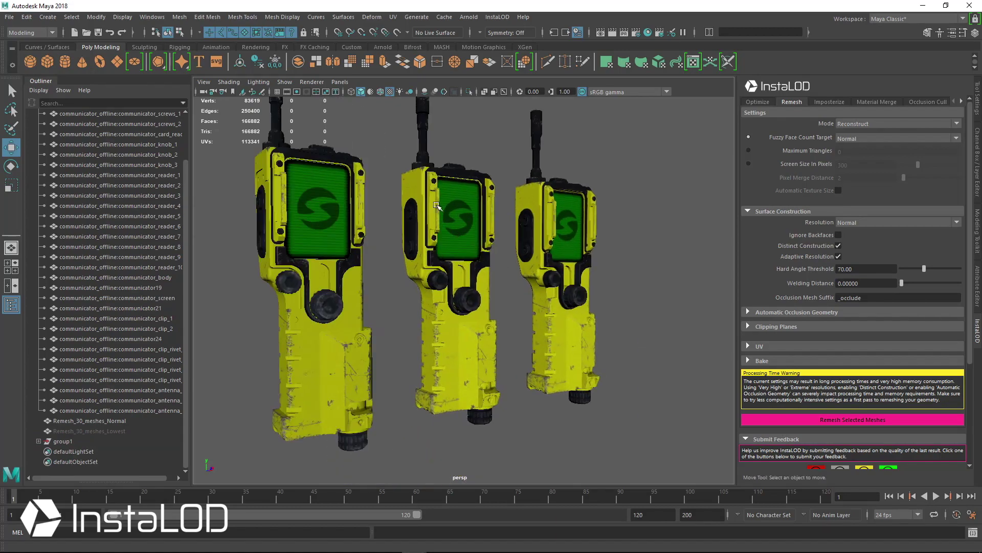
# - Compare the wireframe of the full distinct-construction remesh with that of the single Remesh_30_meshes_Normal mesh
pyautogui.click(444, 199)
pyautogui.keyDown('alt'); pyautogui.moveTo(444, 218); pyautogui.dragTo(493, 462); pyautogui.keyUp('alt')
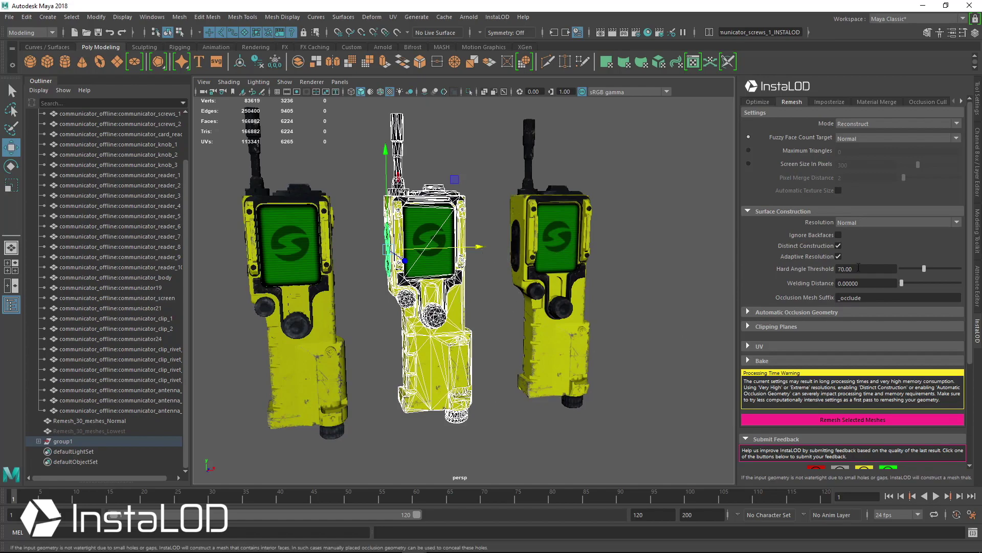
pyautogui.click(545, 169)
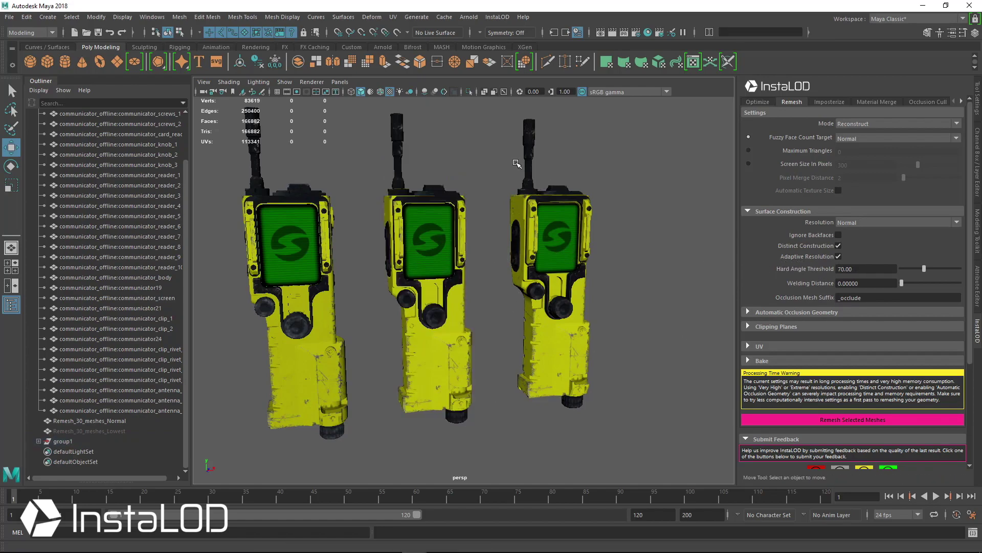
pyautogui.click(565, 201)
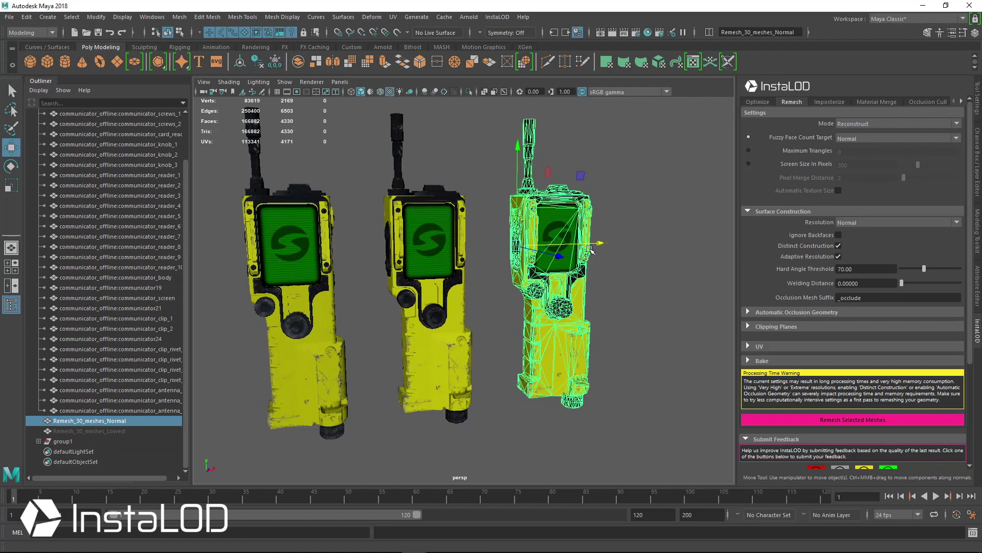
# - Check the middle remesh's front knob, body and knob-surround piece as separate meshes, and compare them with the combined Remesh_30_meshes_Normal mesh
pyautogui.click(436, 319)
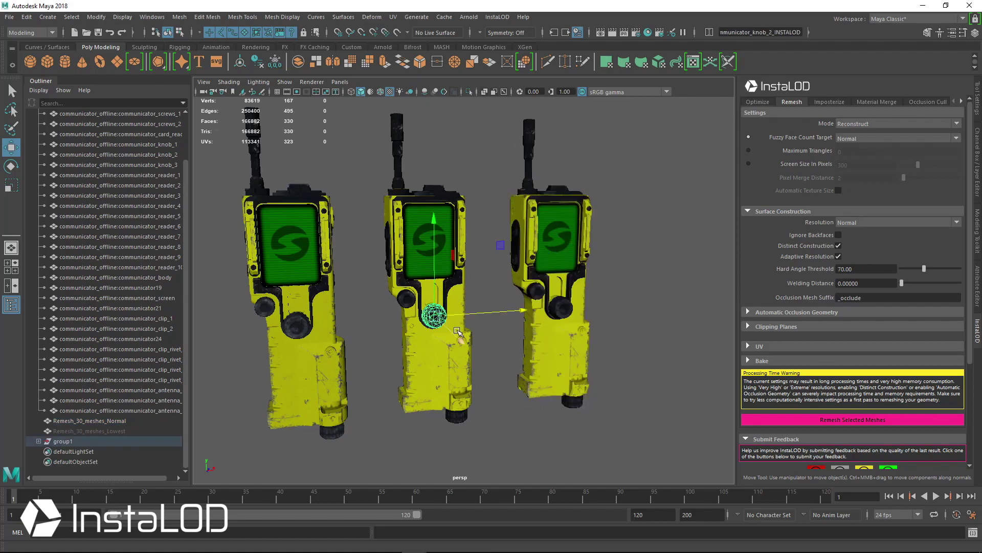
pyautogui.click(444, 341)
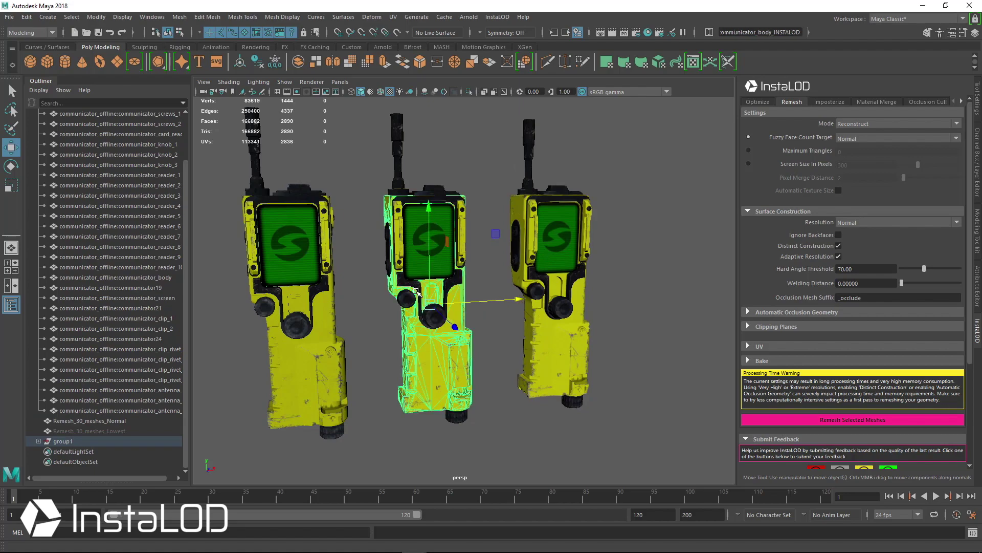
pyautogui.click(408, 300)
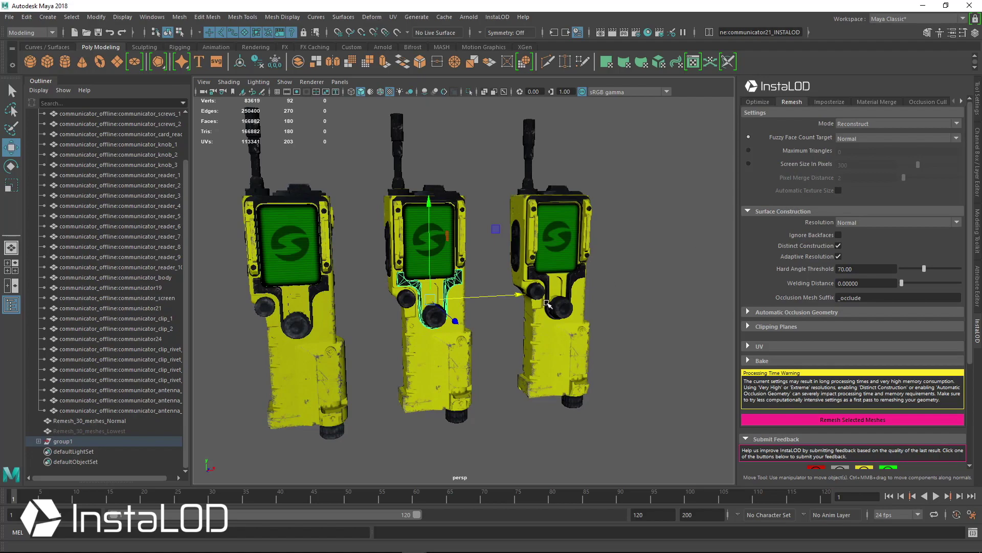
pyautogui.scroll(3, 561, 335)
pyautogui.scroll(-3, 583, 336)
pyautogui.click(542, 290)
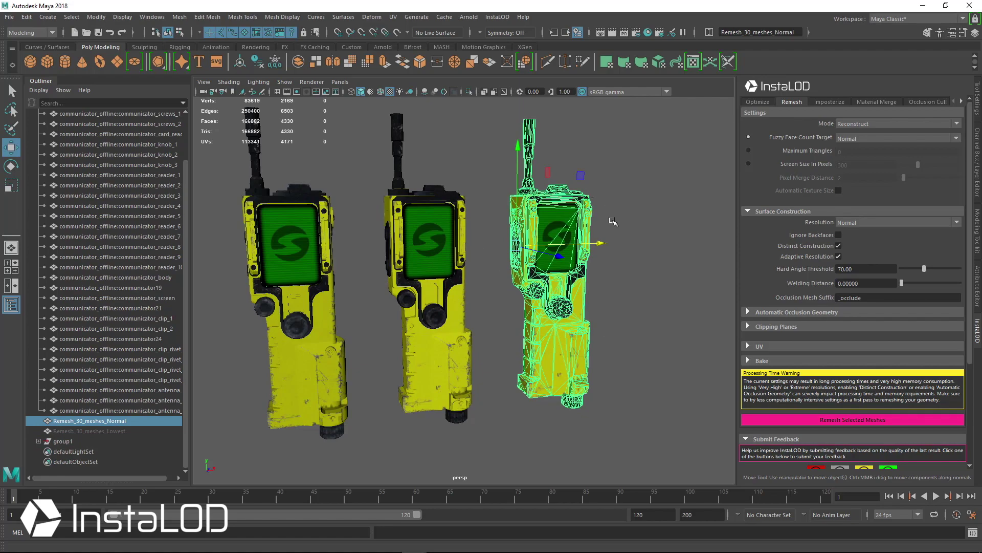